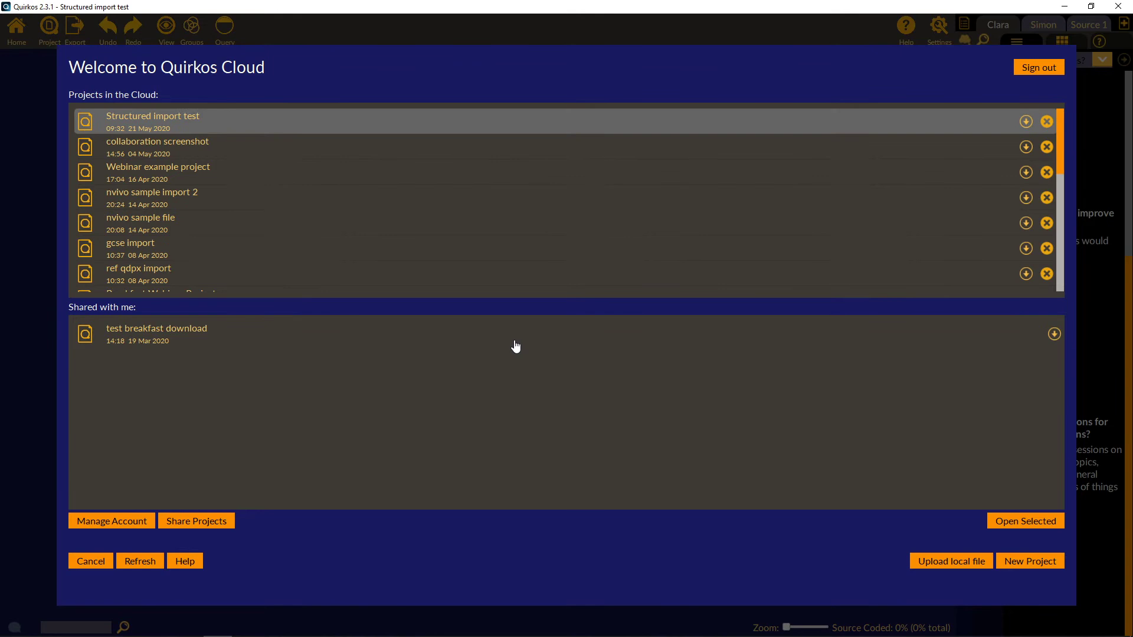
Start a new cloud project titled 'Structured webinar project', correcting the typo in the title.
left_click(1031, 561)
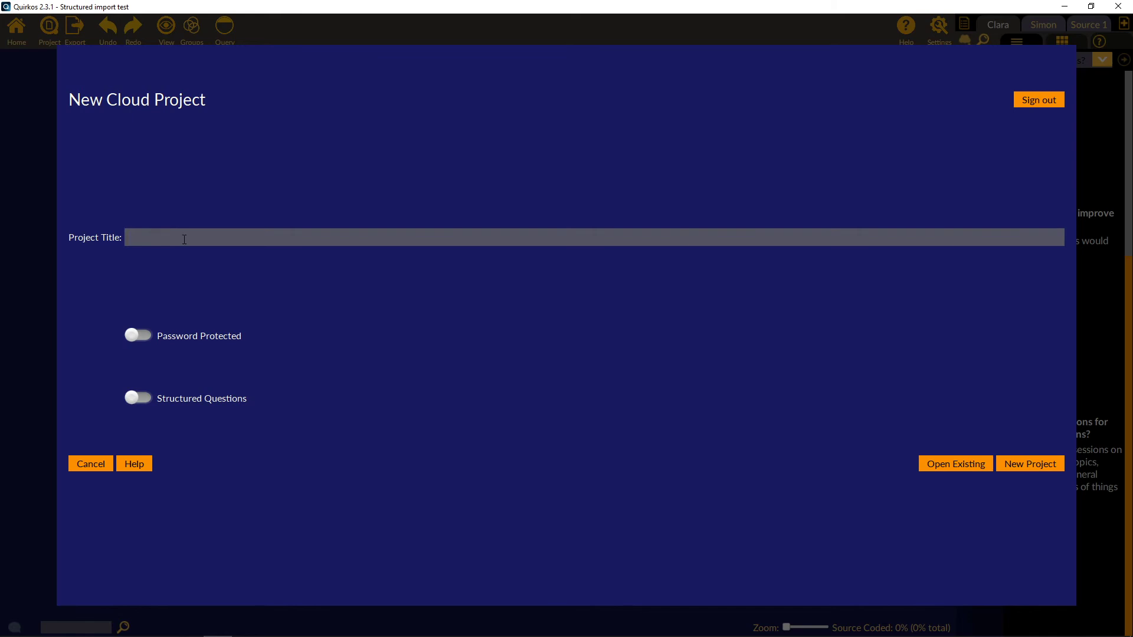
type("Structured webinar proijec")
key("BackSpace")
key("BackSpace")
key("BackSpace")
key("BackSpace")
type("ject")
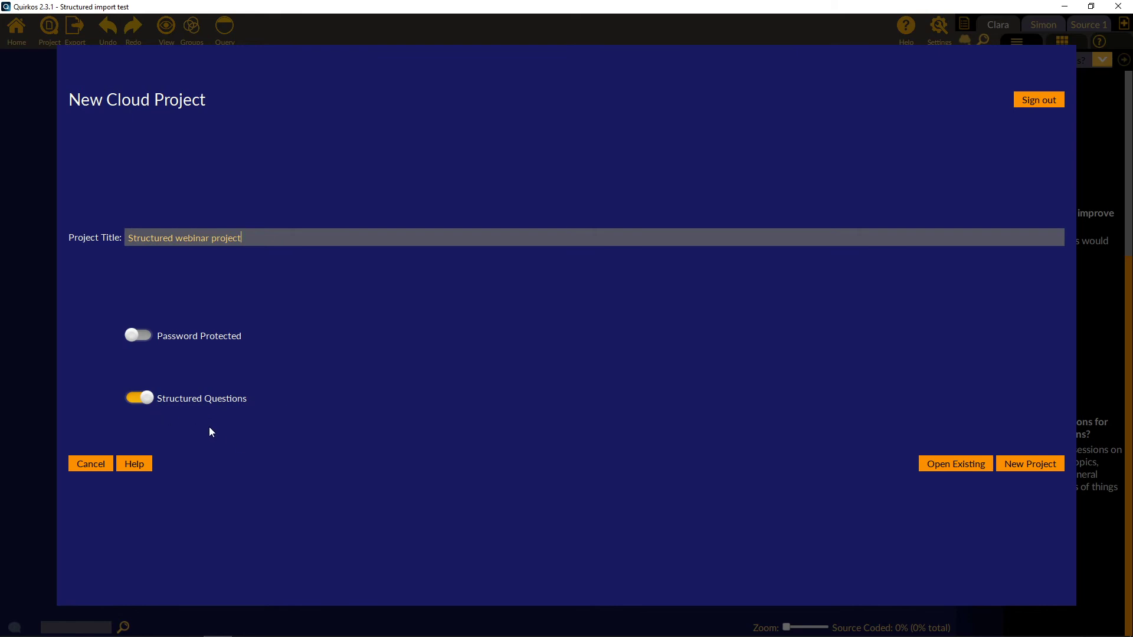
Create the project, widen the source panel, and check the empty Edit Questions list.
left_click(930, 462)
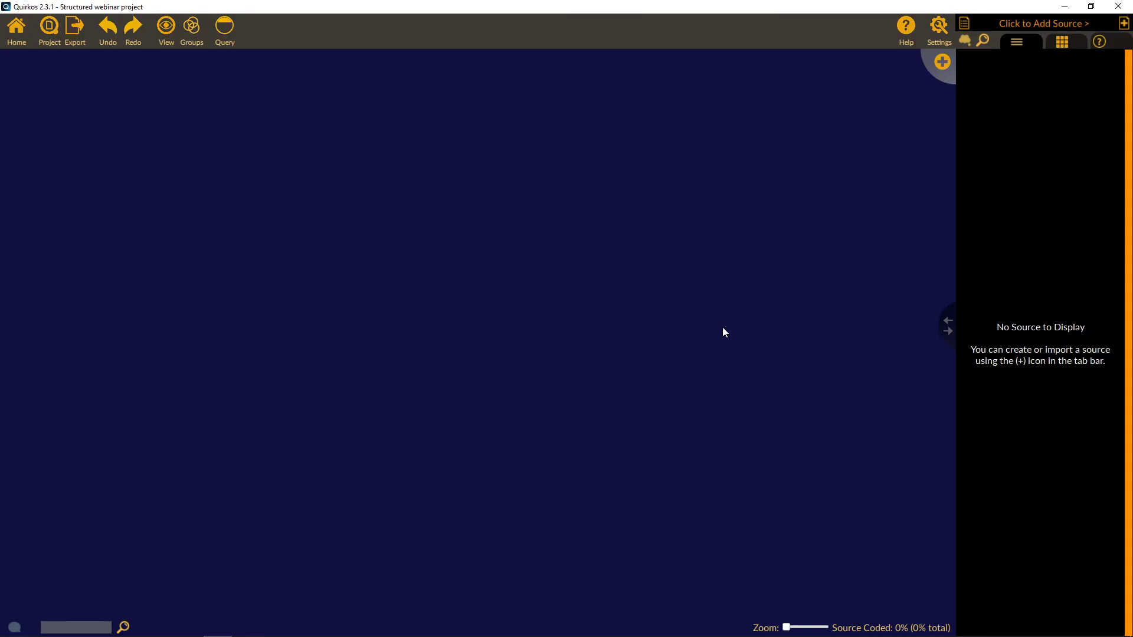
left_click_drag(948, 330, 779, 326)
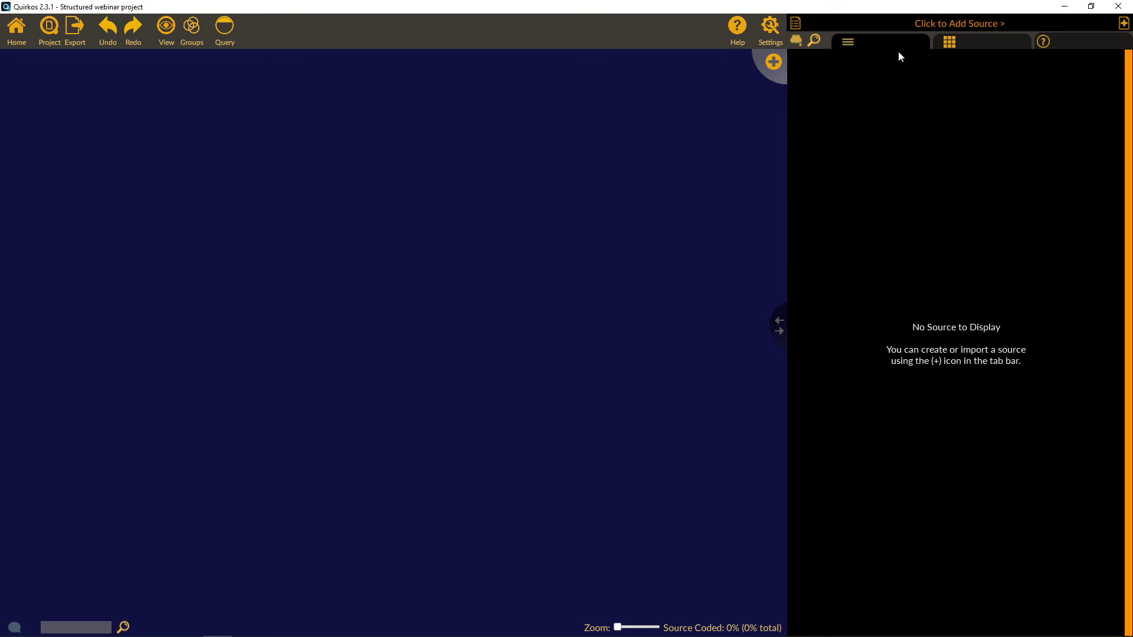
left_click(1081, 46)
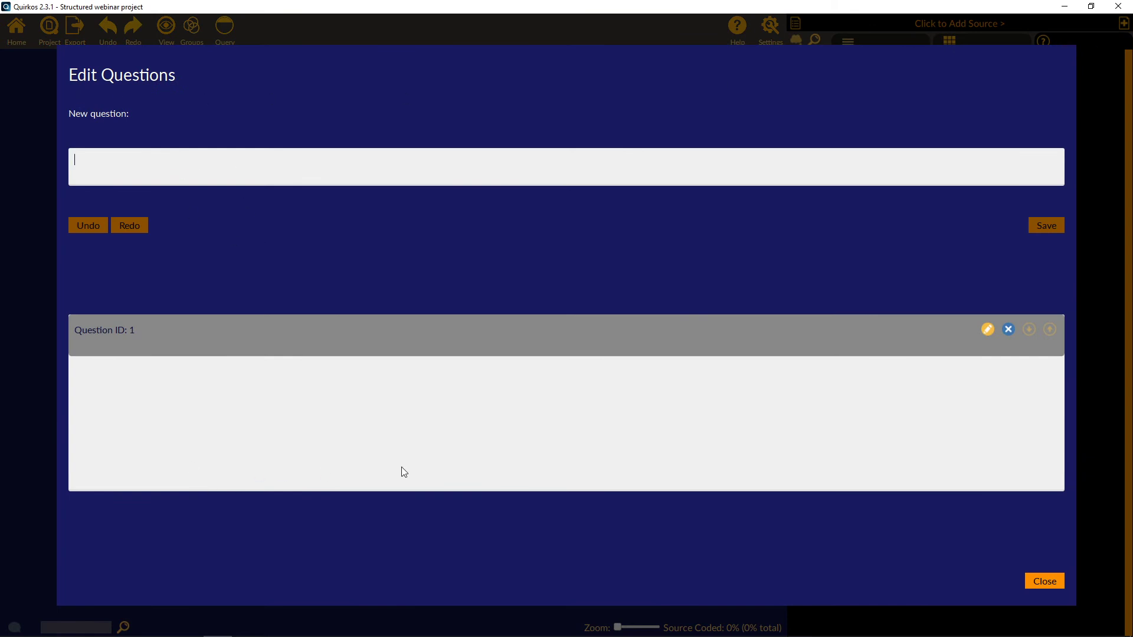
left_click(1051, 584)
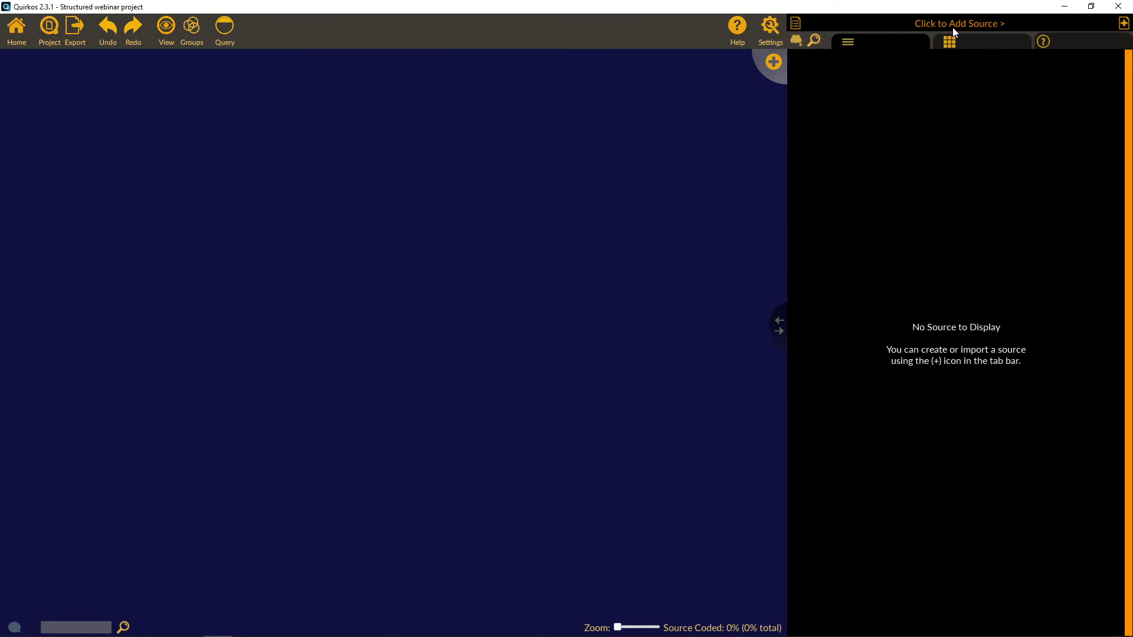
Bring up the Import Source: Single File dialog from the add-source menu.
left_click(1124, 23)
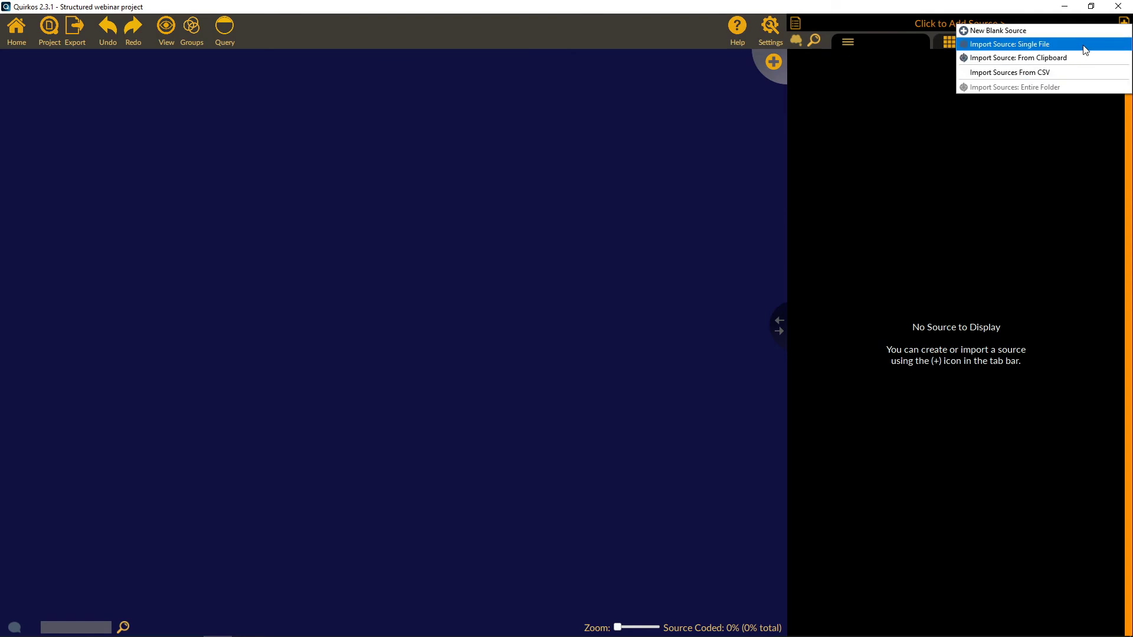
left_click(1085, 50)
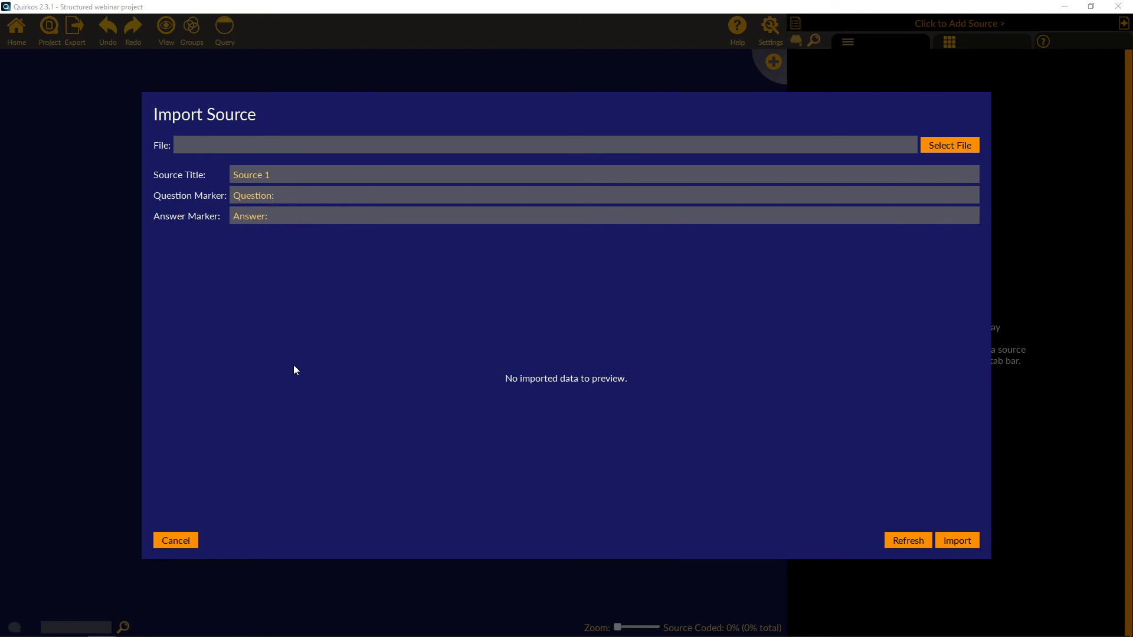
mouse_move(295, 636)
left_click(189, 625)
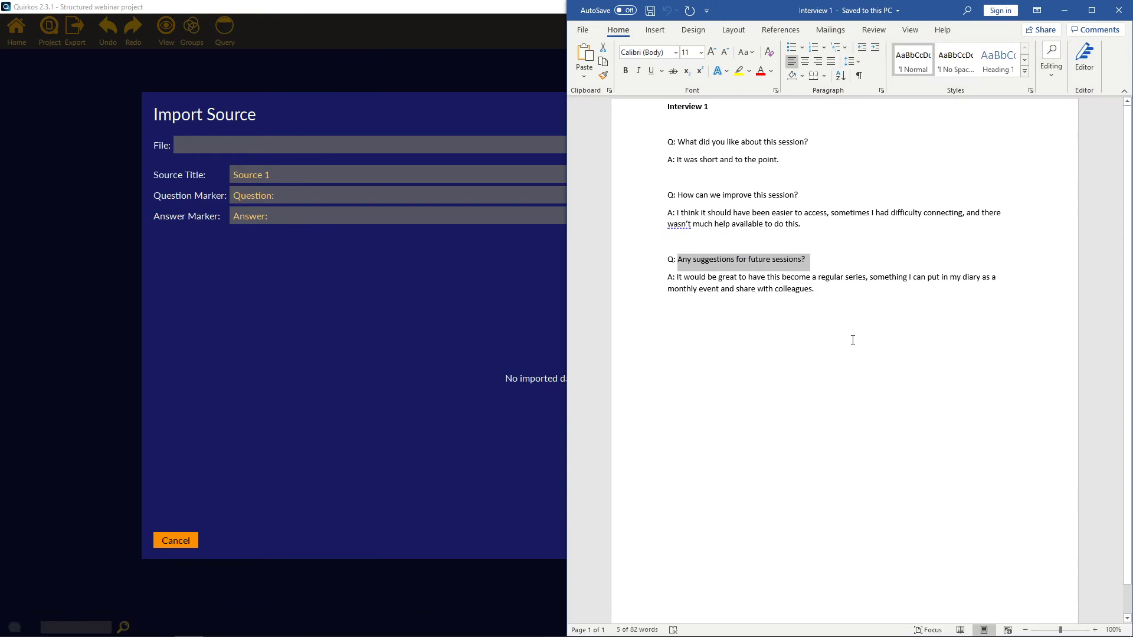
scroll(853, 339, "up", 2)
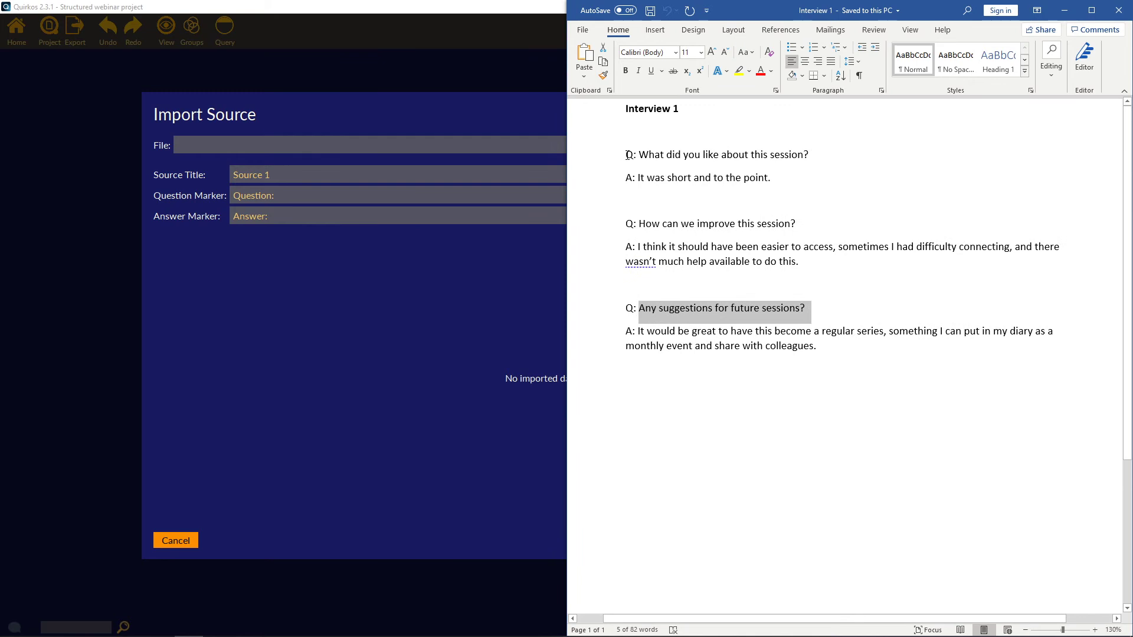
left_click_drag(625, 155, 637, 154)
left_click(627, 178)
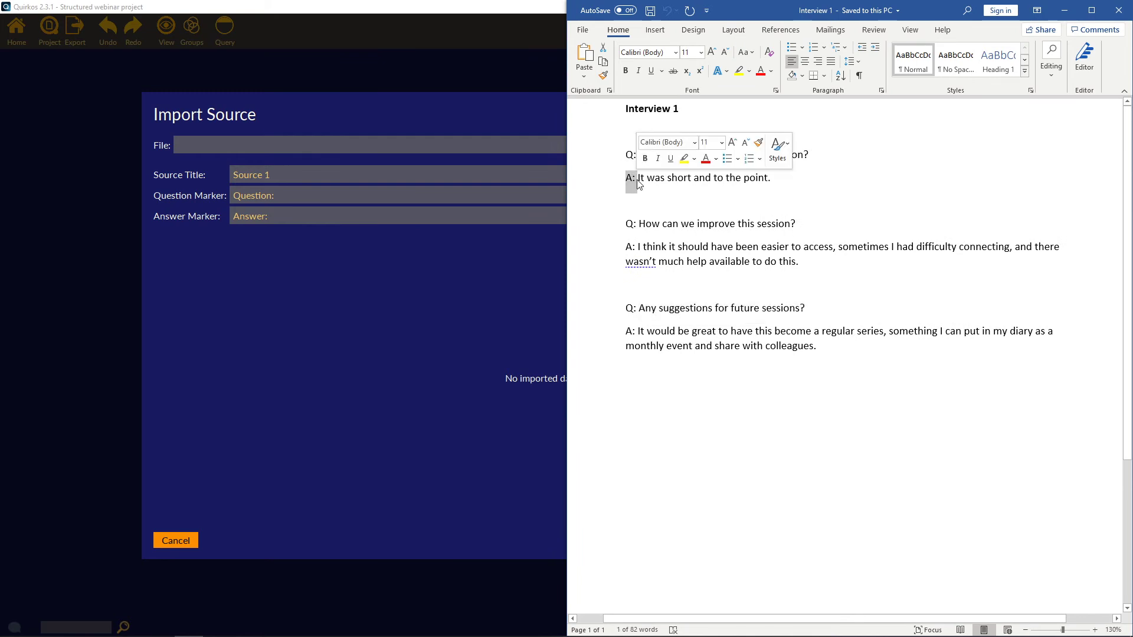
left_click(635, 181)
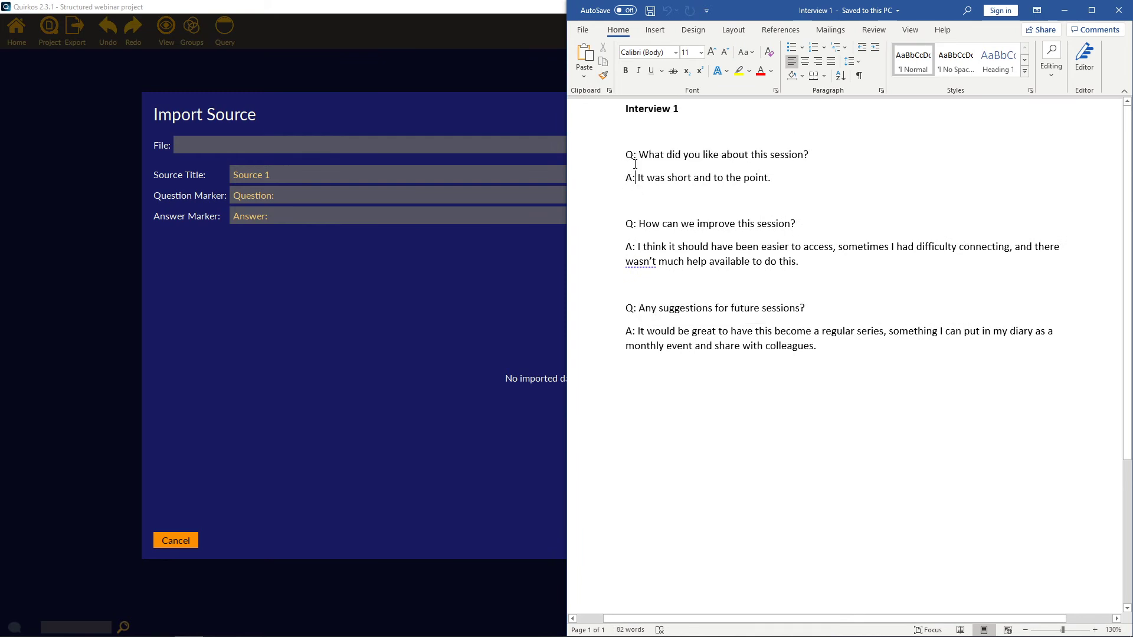
left_click_drag(633, 154, 625, 155)
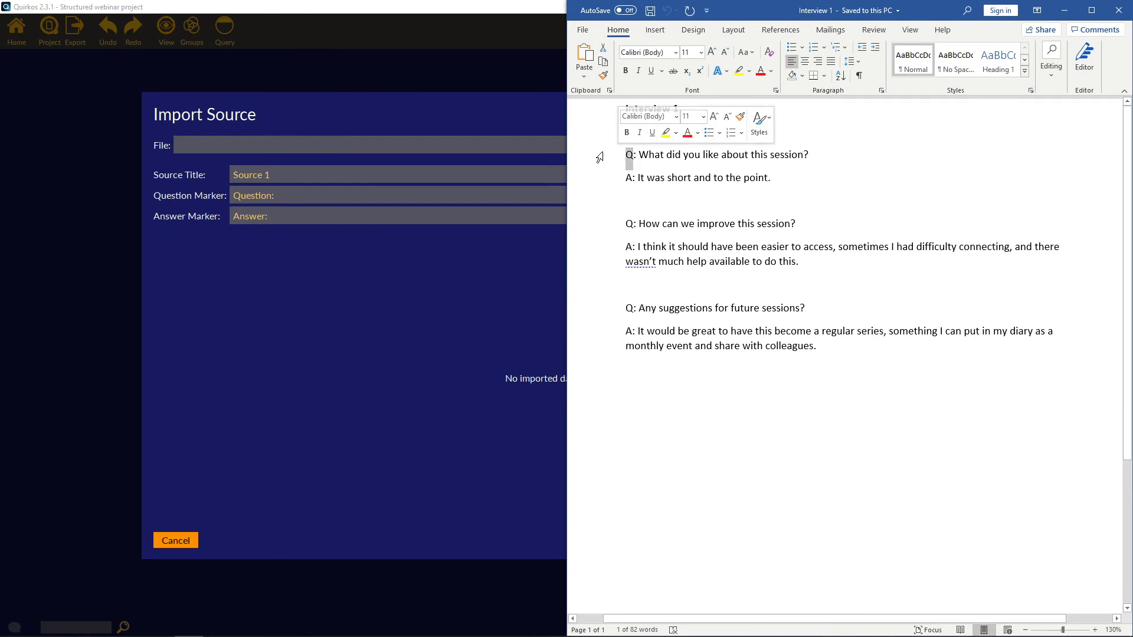
type("Daniel")
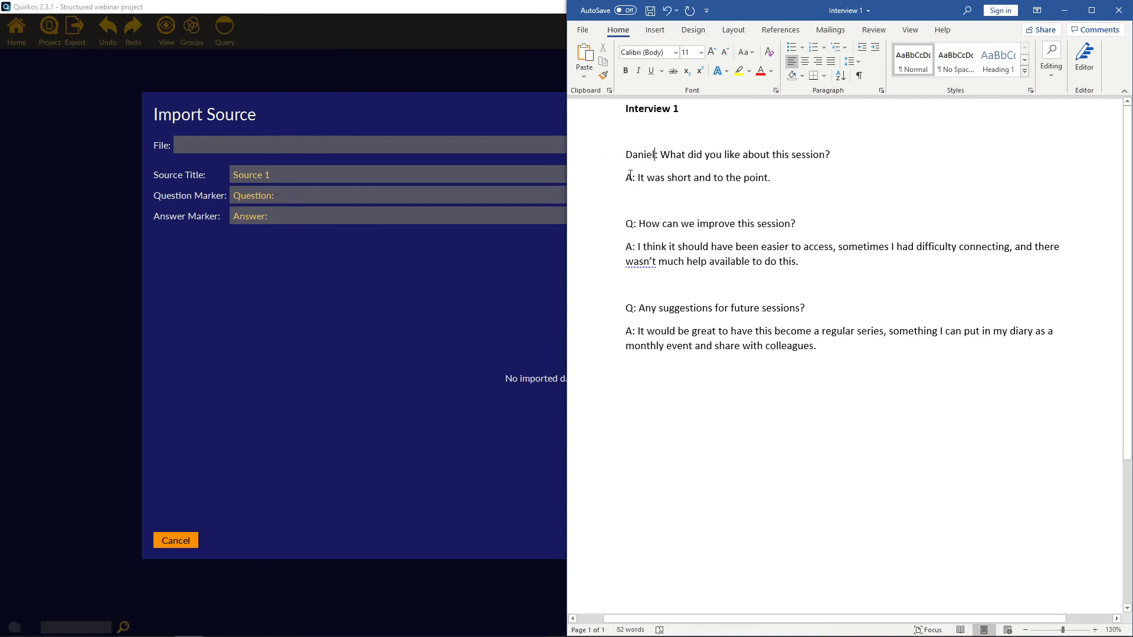
left_click_drag(630, 175, 615, 177)
type("Simon")
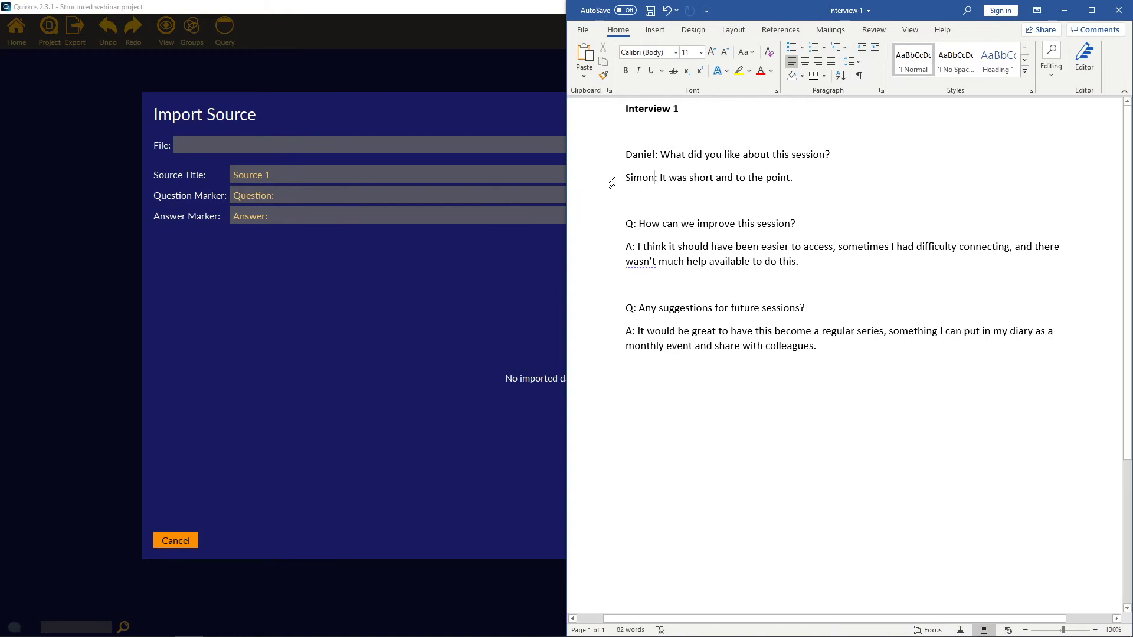
left_click_drag(625, 177, 653, 155)
key("ctrl+z")
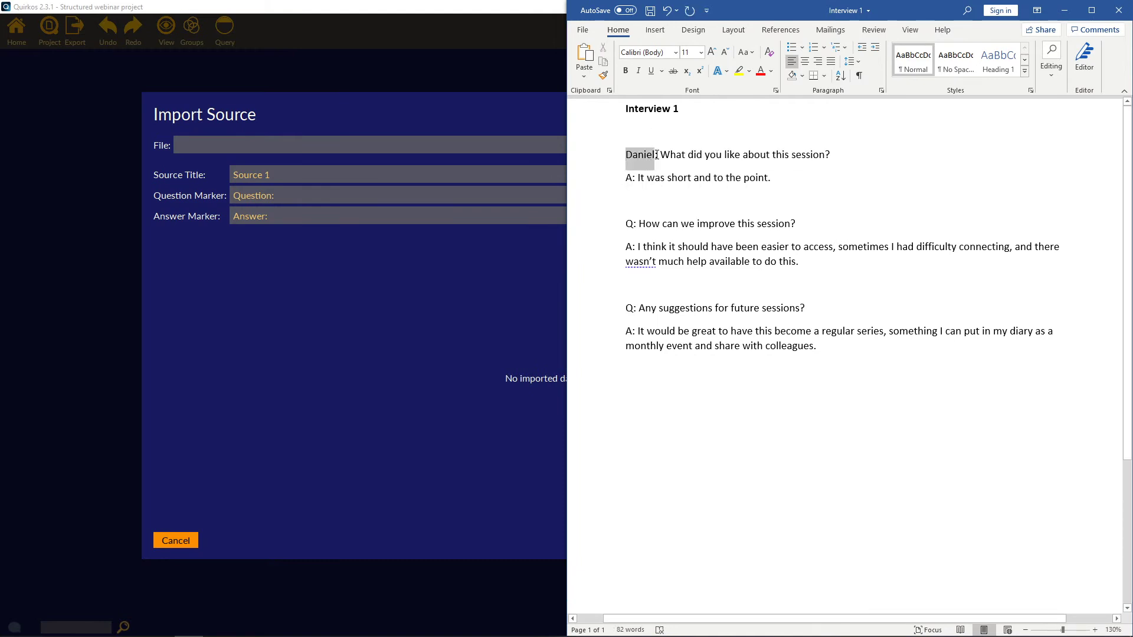
key("ctrl+z")
left_click(472, 319)
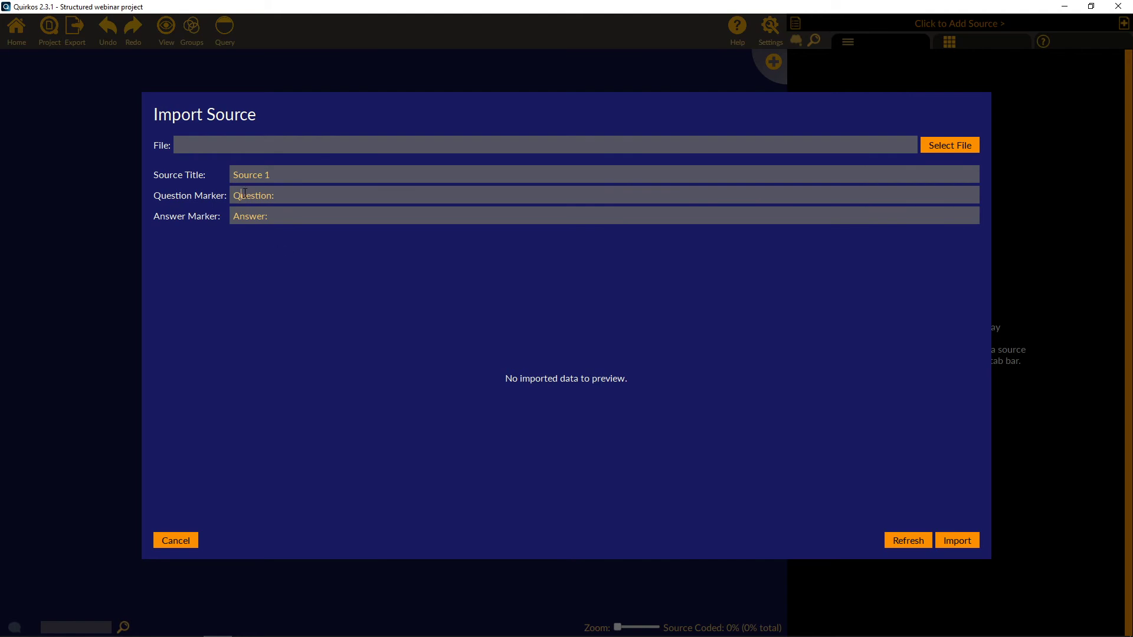
Shorten the question and answer markers to 'Q:' and 'A:'.
left_click_drag(244, 193, 272, 192)
type(":")
left_click_drag(239, 216, 266, 216)
key("BackSpace")
Select Interview 1 from the interview import folder and minimize the spreadsheet and Word windows.
left_click(952, 146)
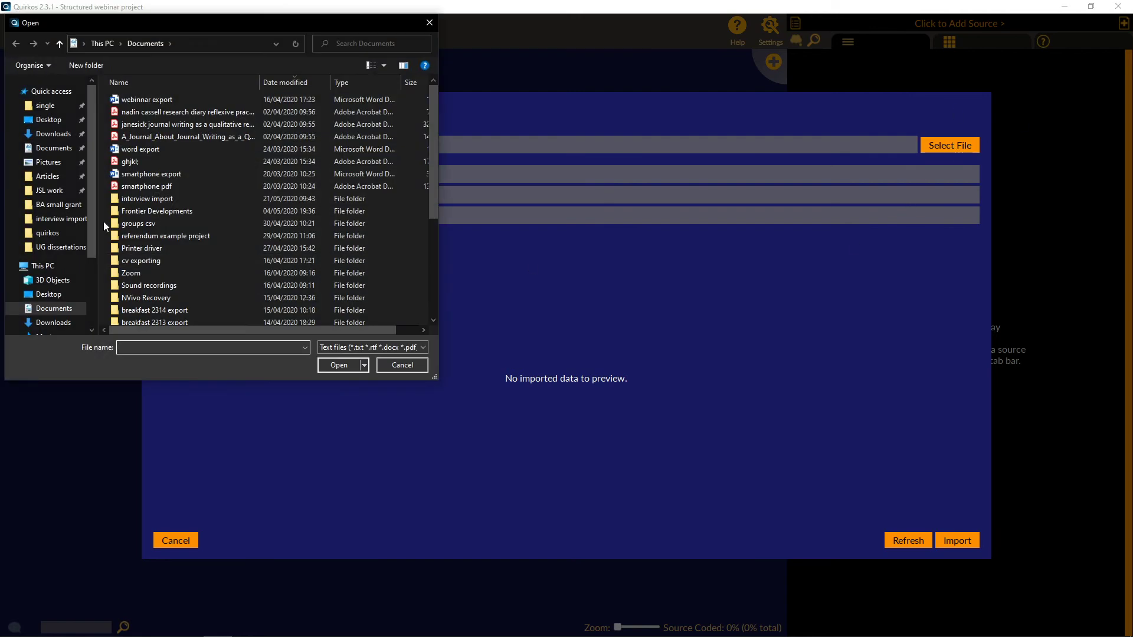
double_click(136, 199)
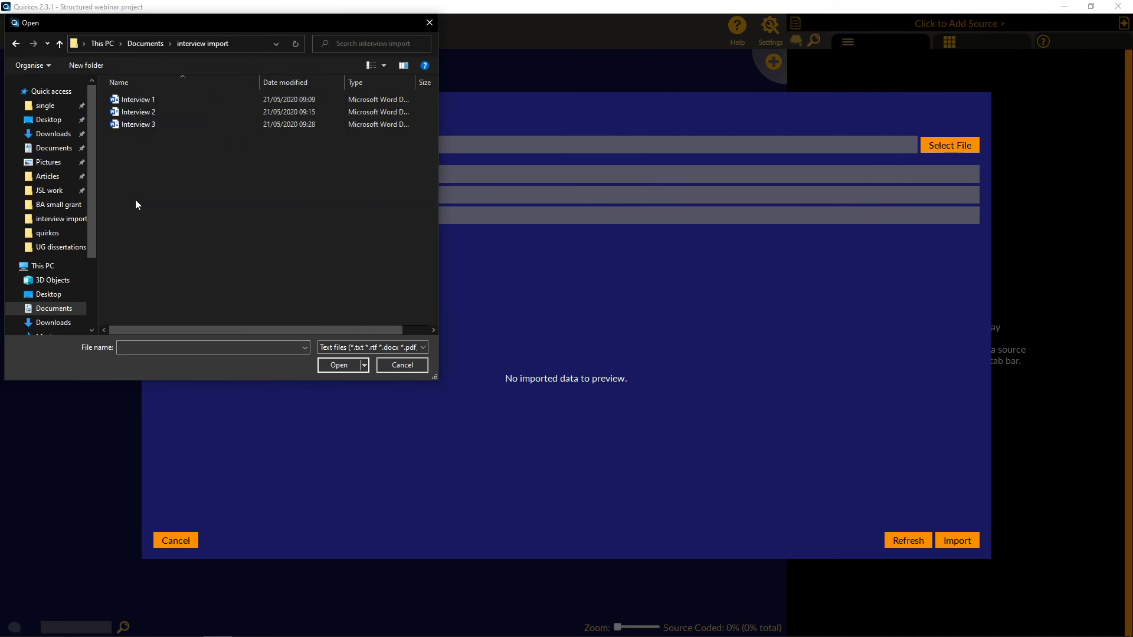
double_click(152, 101)
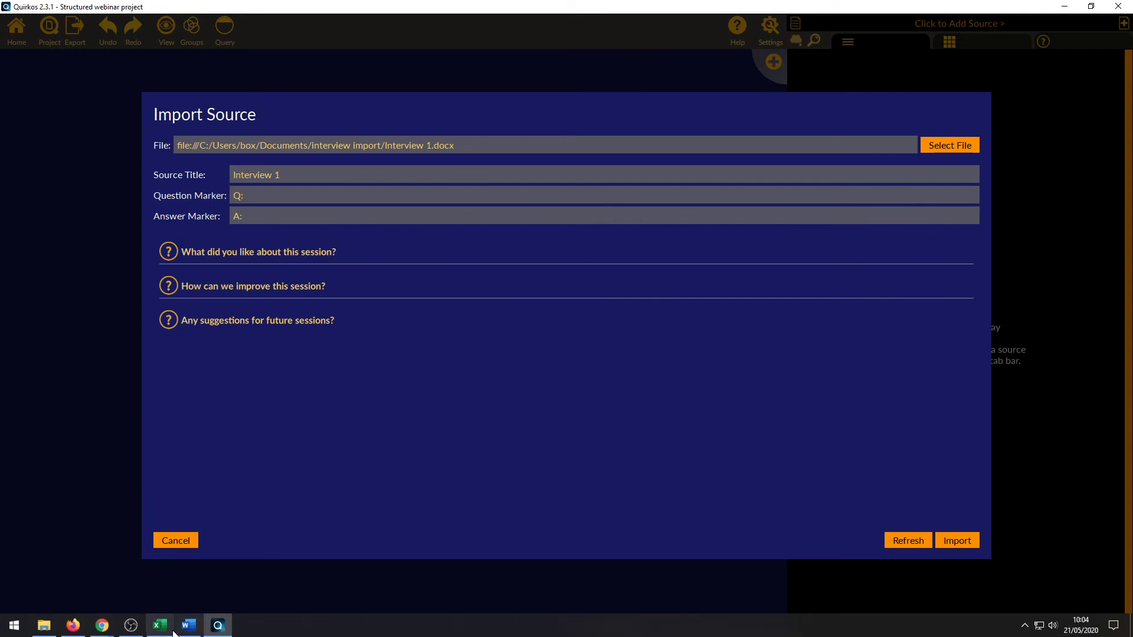
left_click(160, 625)
left_click(188, 625)
left_click(498, 10)
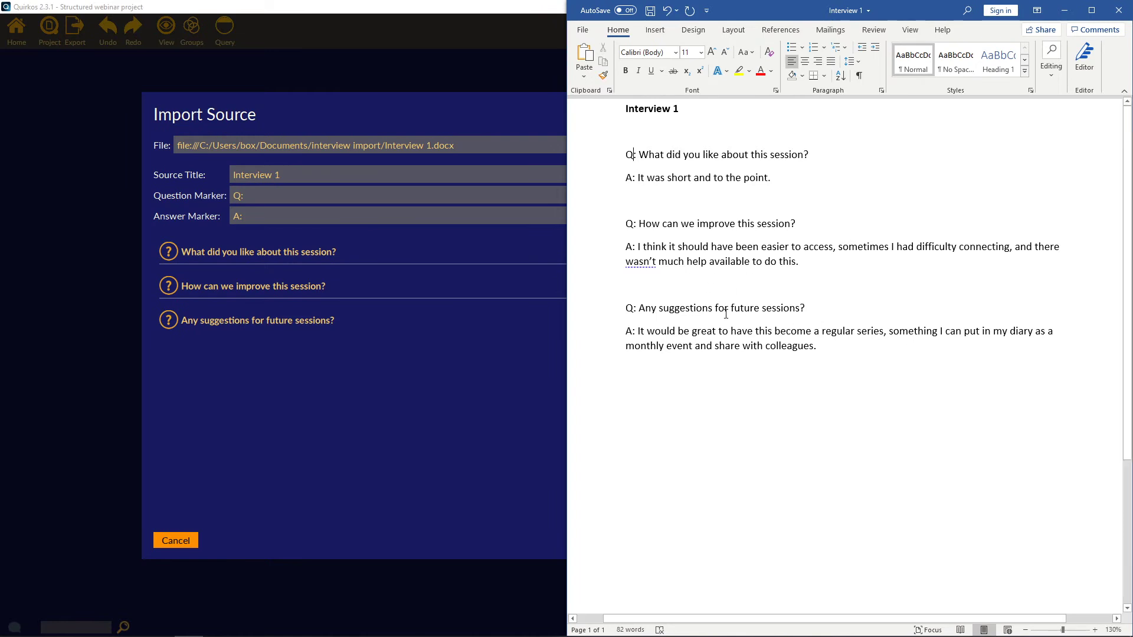
left_click(1064, 10)
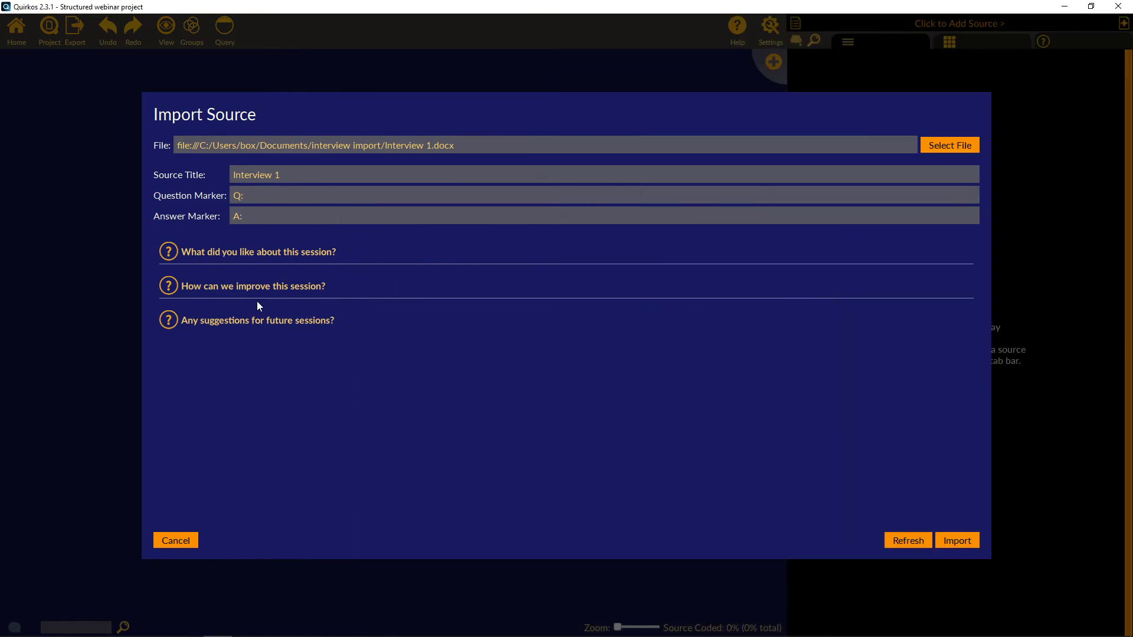
Import Interview 1 as Source 1 and select part of its improvement answer.
left_click(952, 542)
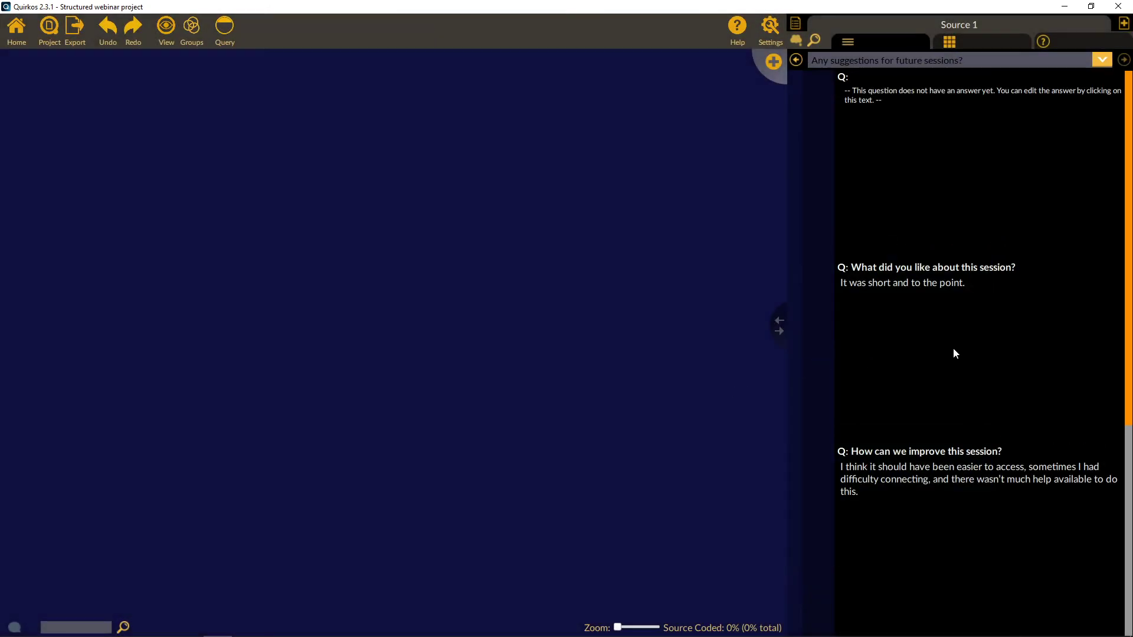
scroll(954, 352, "down", 3)
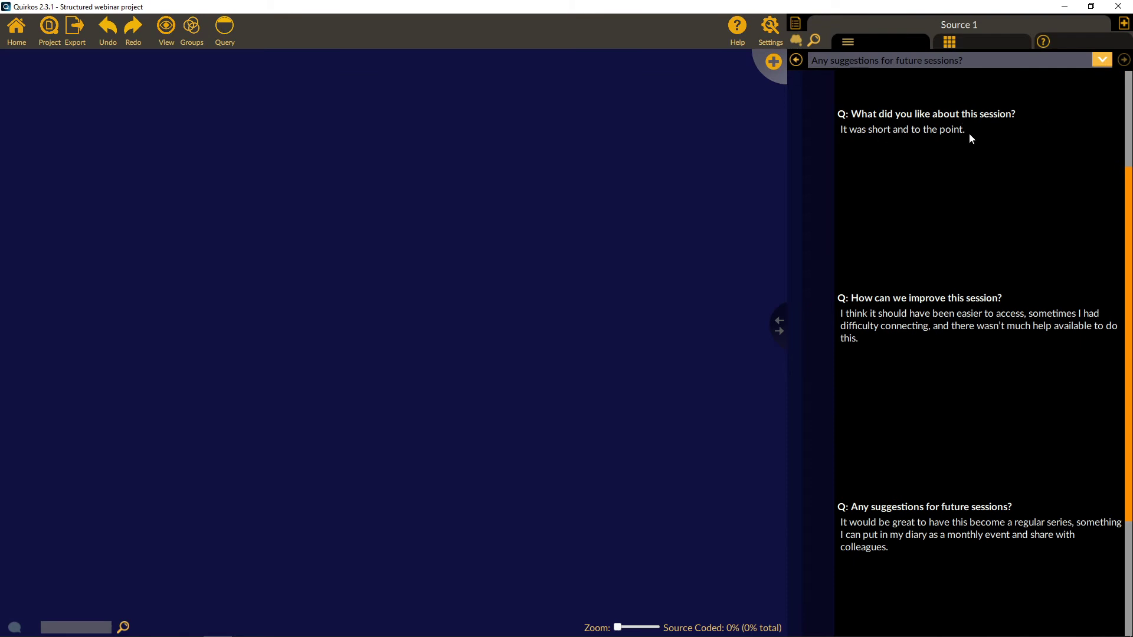
scroll(985, 306, "down", 1)
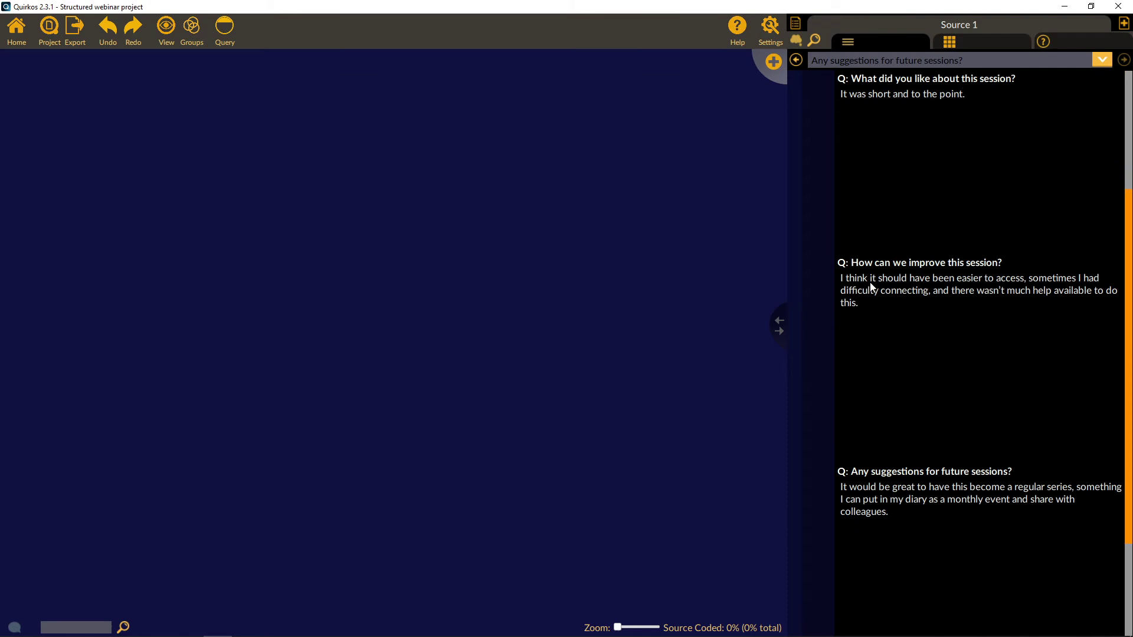
scroll(938, 285, "up", 3)
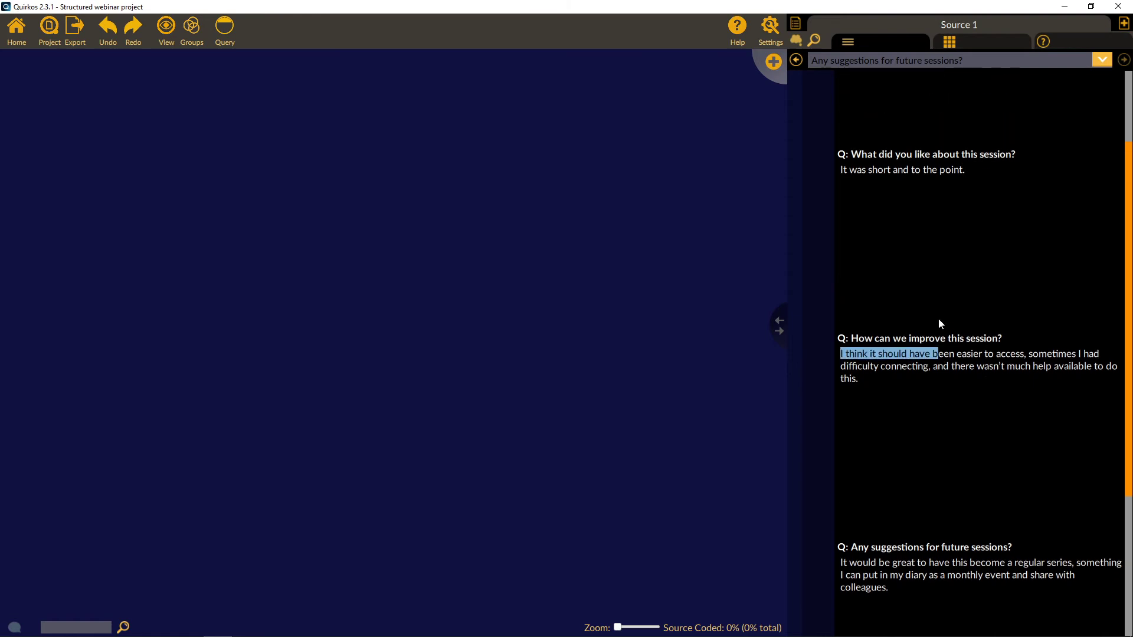
left_click_drag(840, 400, 938, 400)
scroll(944, 354, "up", 1)
left_click_drag(940, 457, 956, 488)
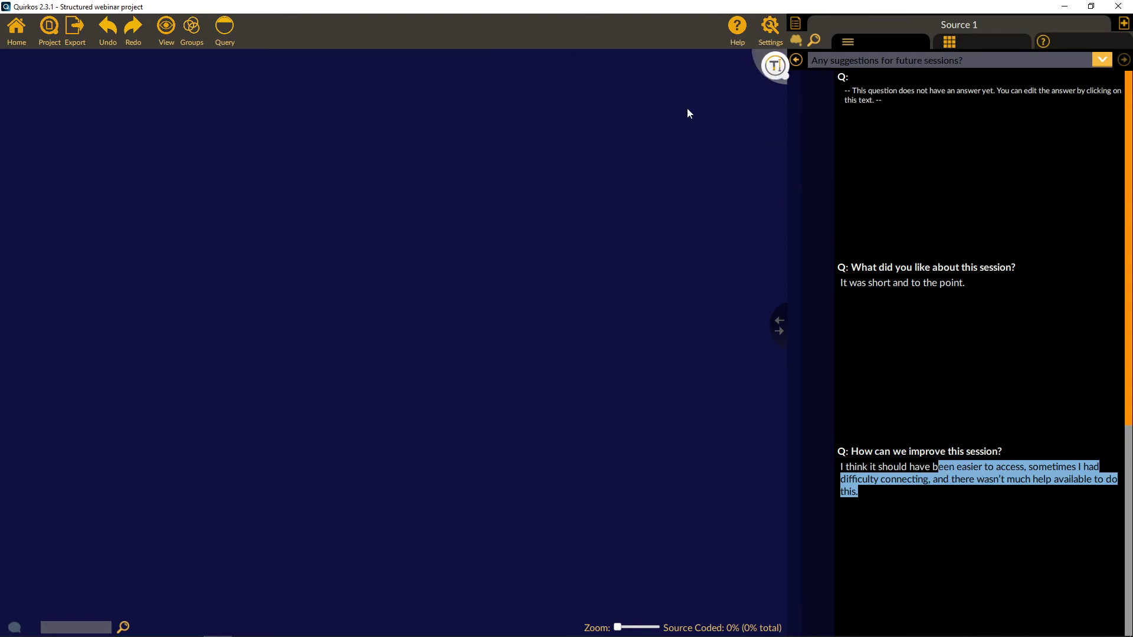
Code the selection to a new quirk named 'Easy to access' and position it.
left_click(775, 65)
key("Right")
key("BackSpace")
key("BackSpace")
key("BackSpace")
key("BackSpace")
key("BackSpace")
key("BackSpace")
key("BackSpace")
key("BackSpace")
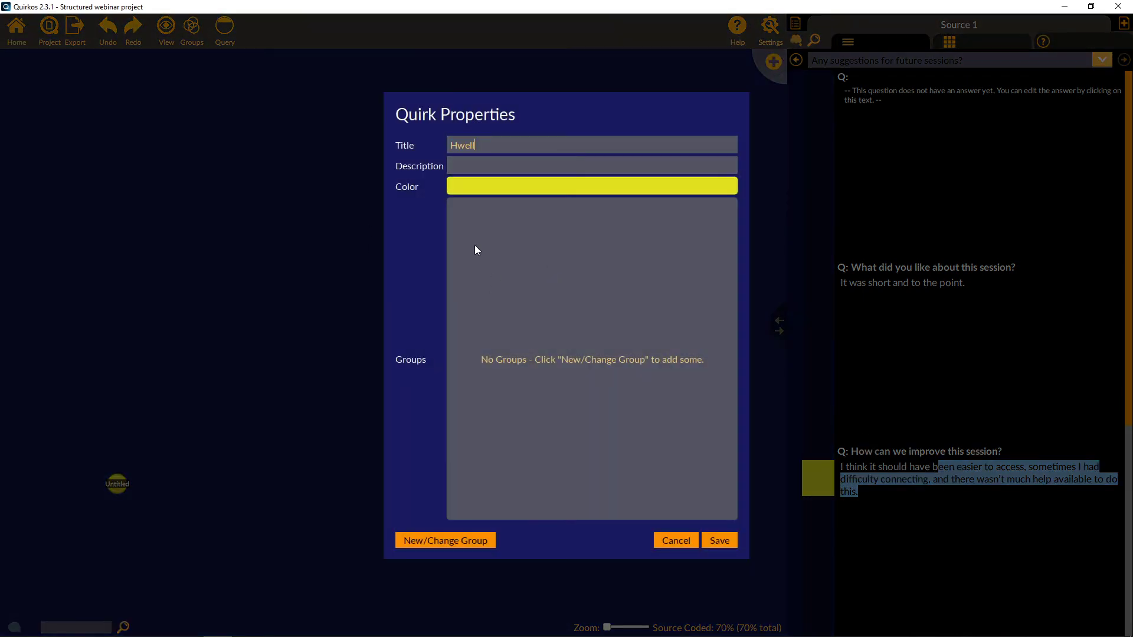
type("Easy to access")
key("Return")
left_click_drag(129, 484, 561, 211)
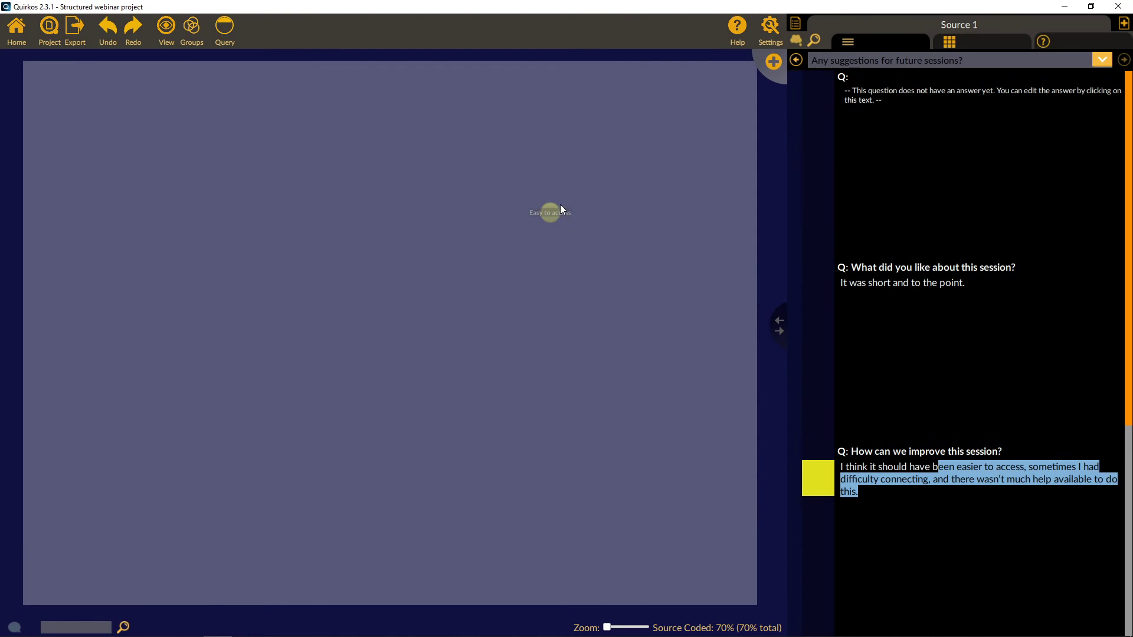
left_click_drag(1013, 485, 1013, 485)
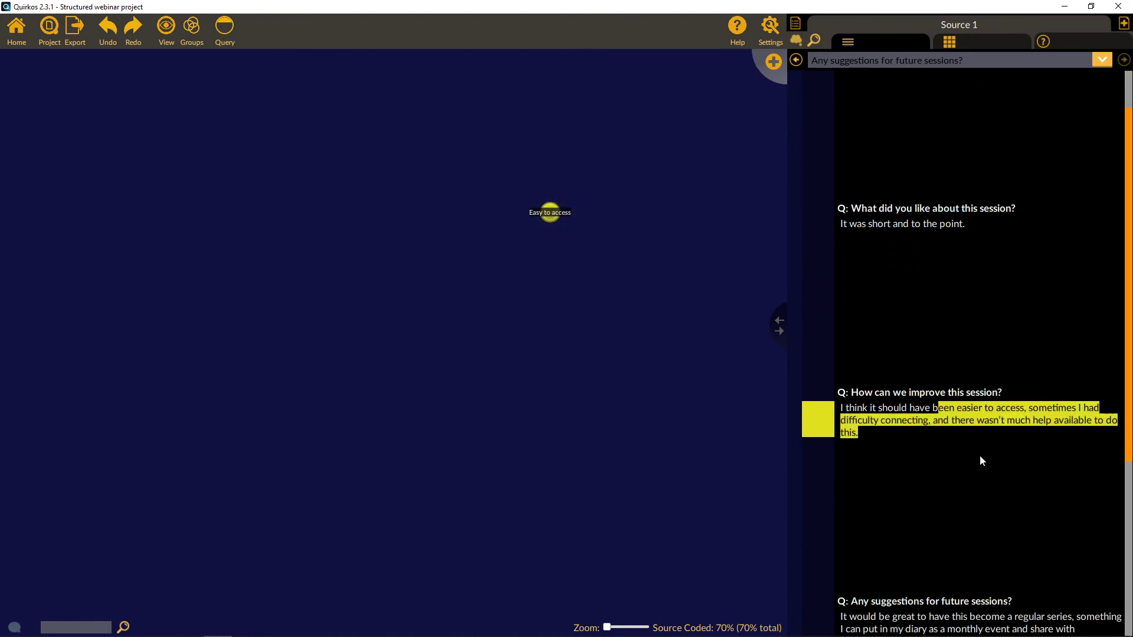
scroll(981, 456, "down", 2)
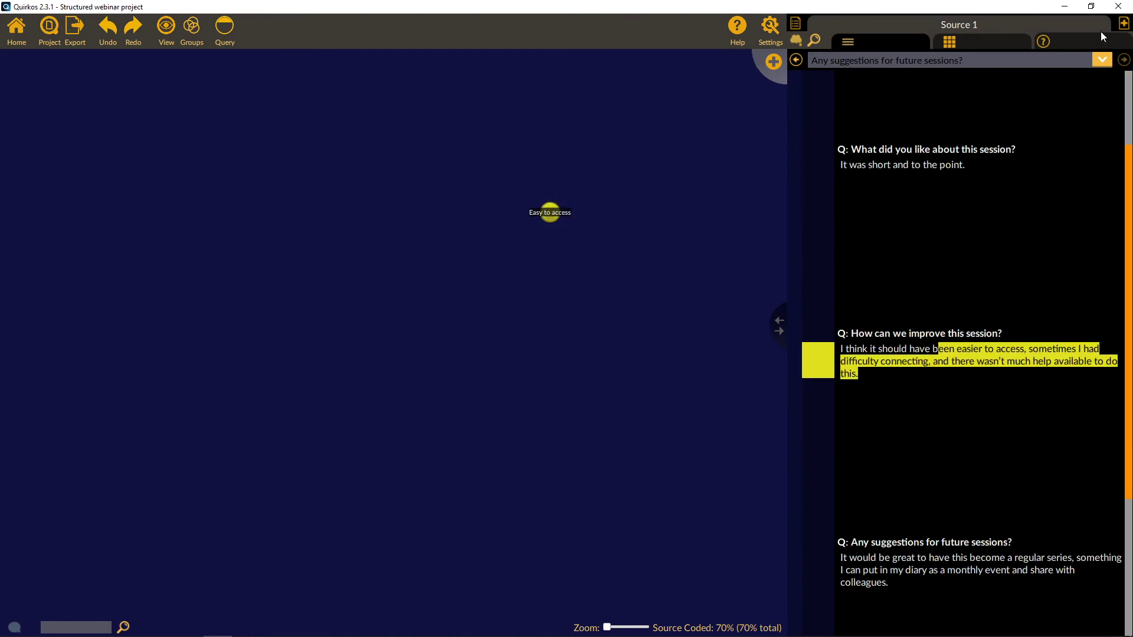
Start a single-file source import and choose Interview 2 from the interview import folder.
left_click(1123, 23)
left_click(1074, 45)
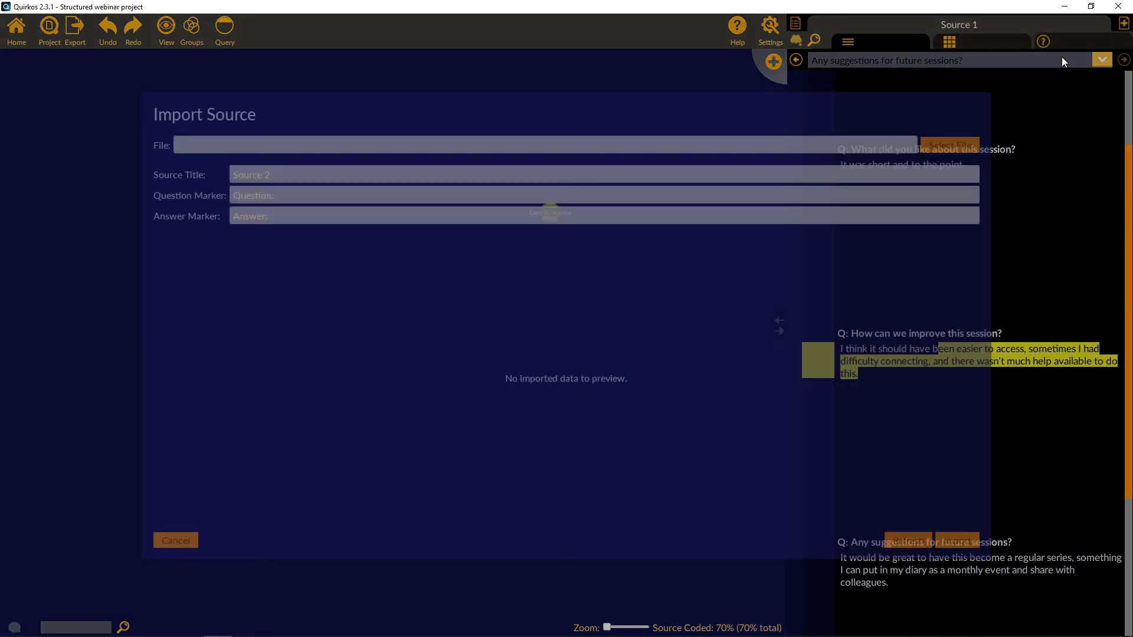
left_click(954, 147)
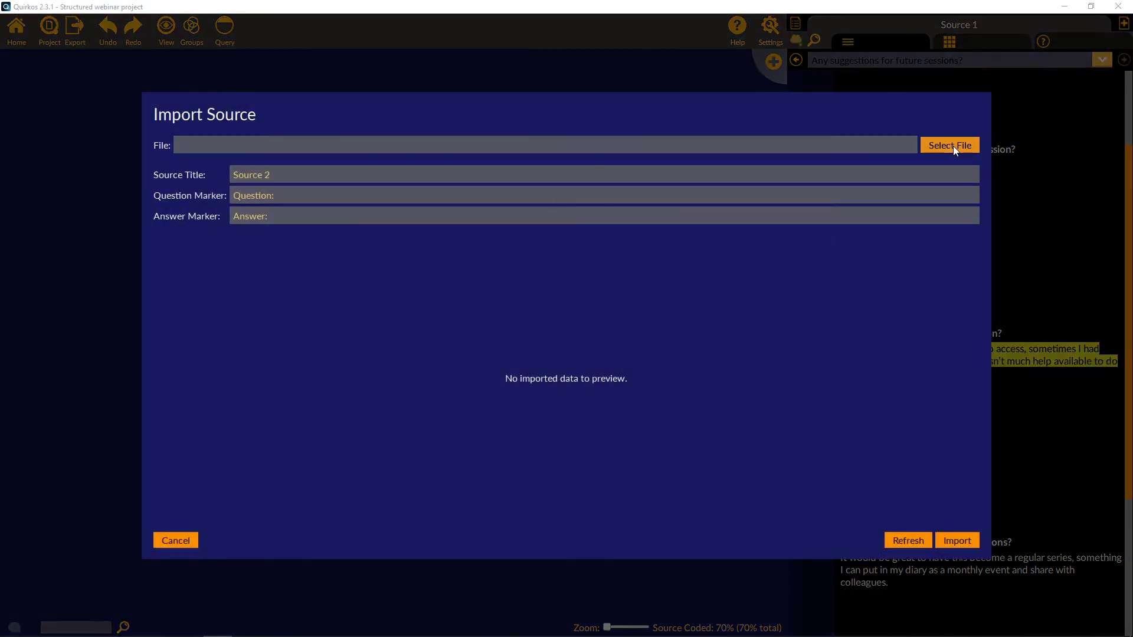
double_click(166, 198)
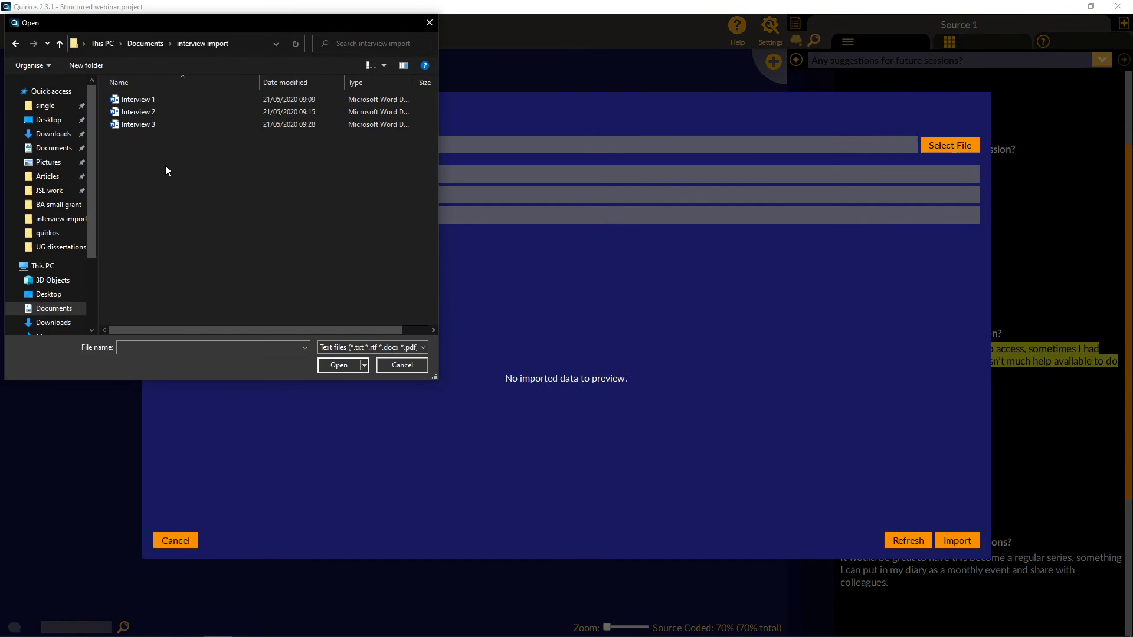
double_click(158, 111)
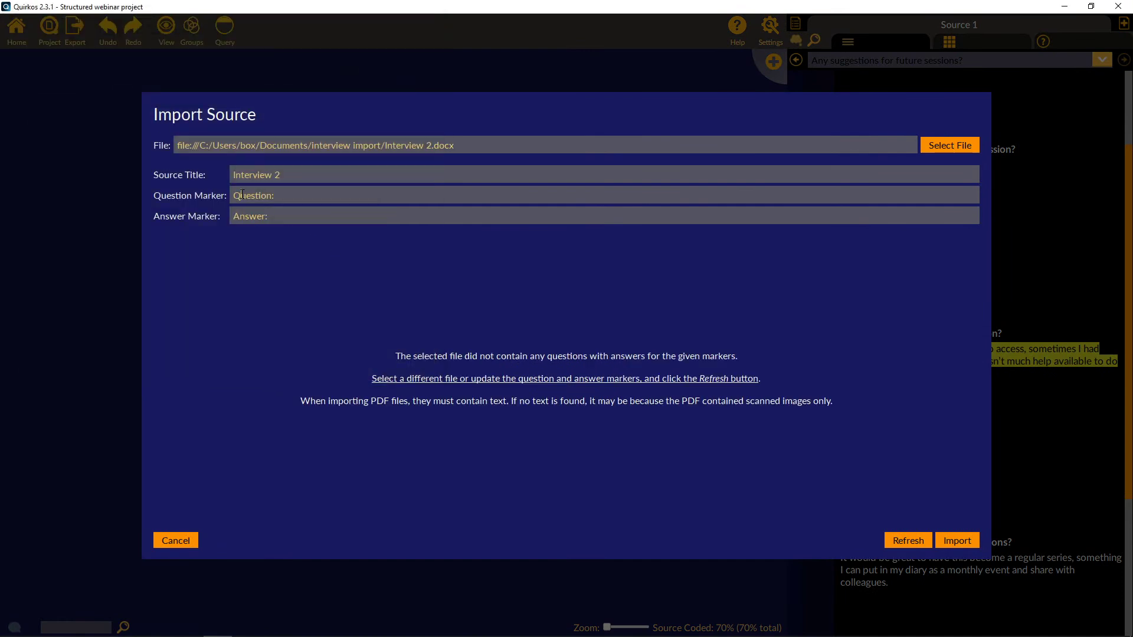
Set the markers to 'Q:' and 'A:', reload Interview 2, and import it as Source 2.
left_click_drag(241, 194, 272, 195)
key("BackSpace")
key("BackSpace")
key("BackSpace")
key("BackSpace")
key("BackSpace")
key("BackSpace")
key("BackSpace")
type("A")
left_click(960, 152)
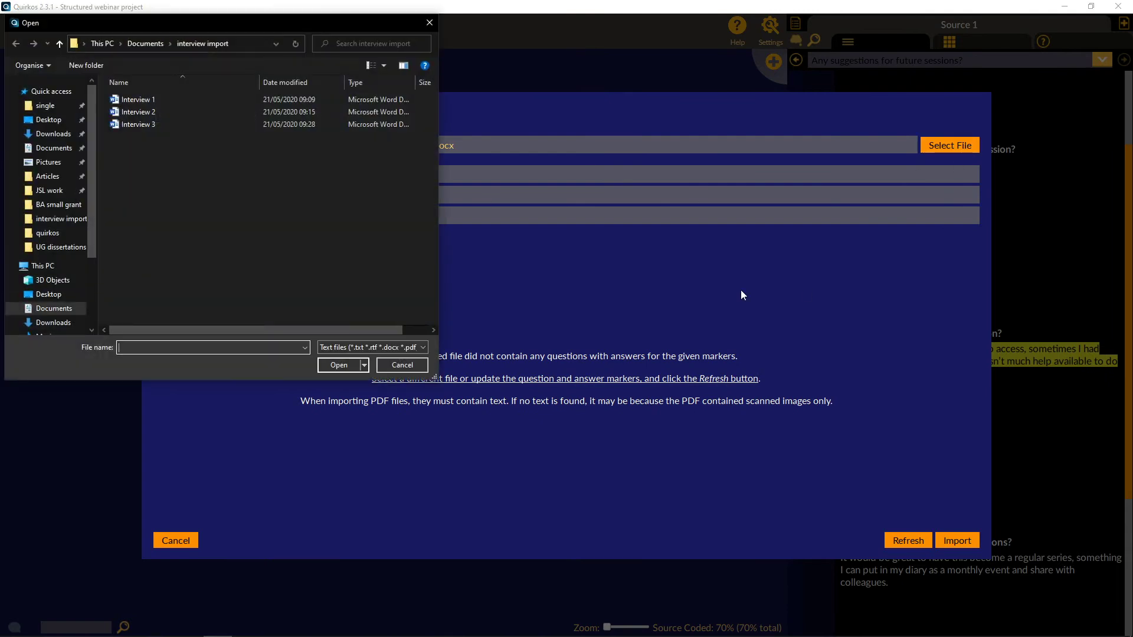
double_click(185, 112)
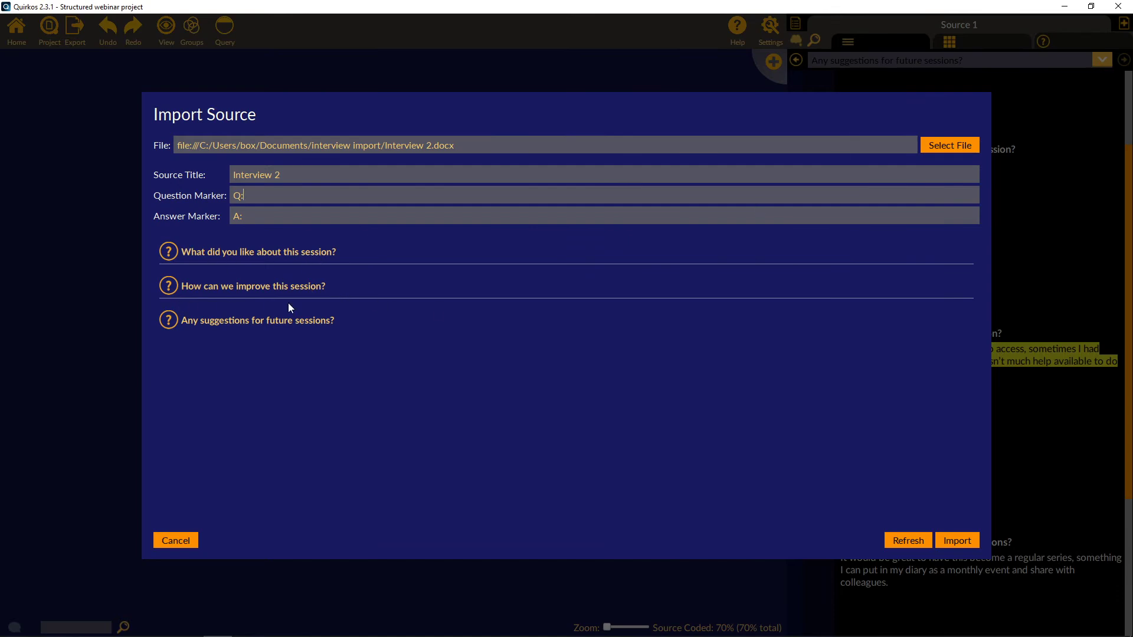
left_click(957, 539)
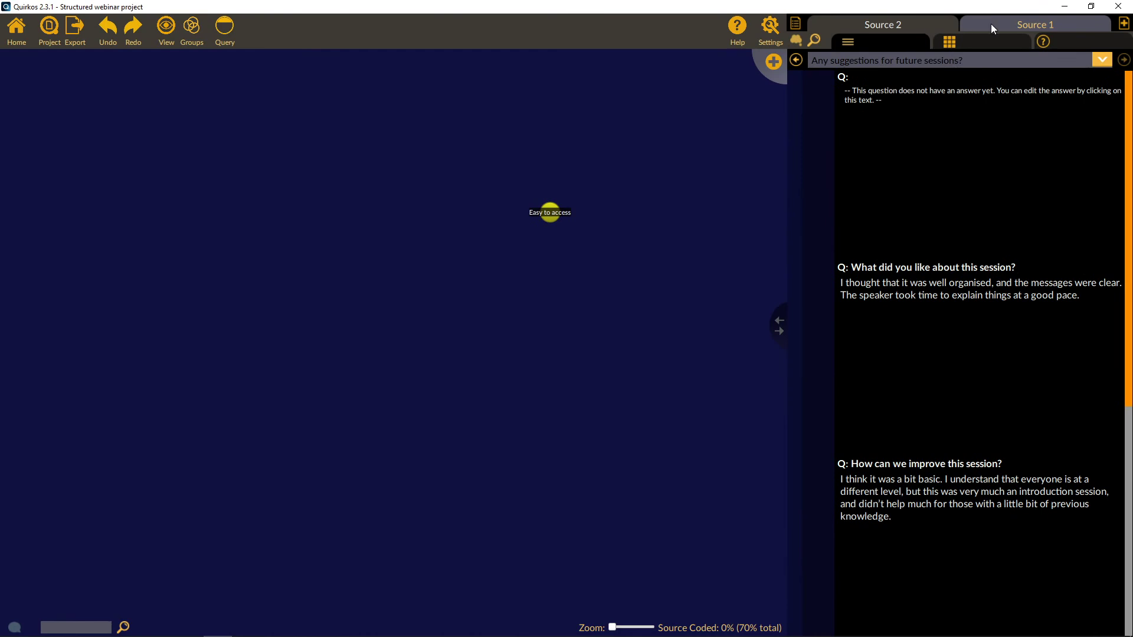
Code the 'bit basic' answer text to a new quirk named 'Bit basic#'.
scroll(1005, 274, "down", 5)
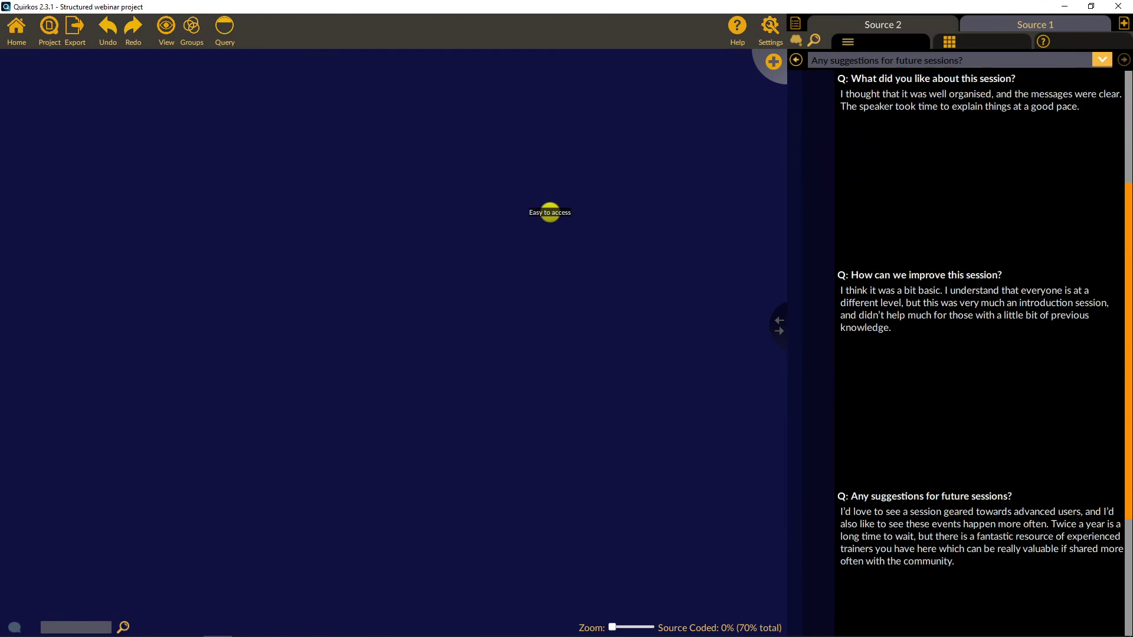
scroll(842, 290, "up", 5)
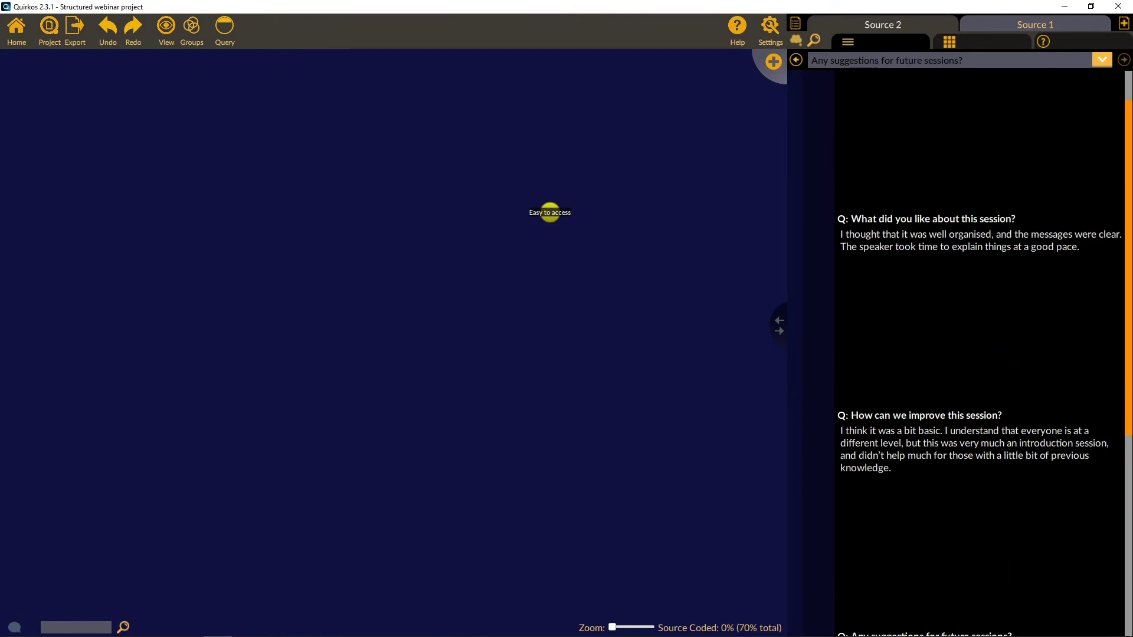
left_click_drag(841, 446, 940, 492)
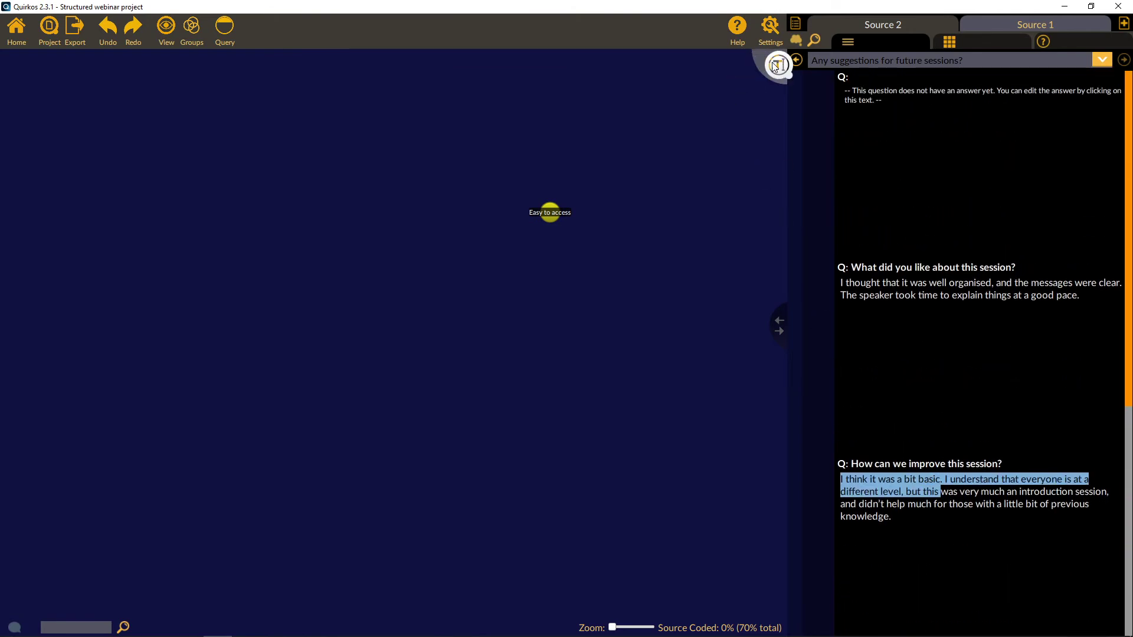
left_click(773, 61)
type("Bit basic#")
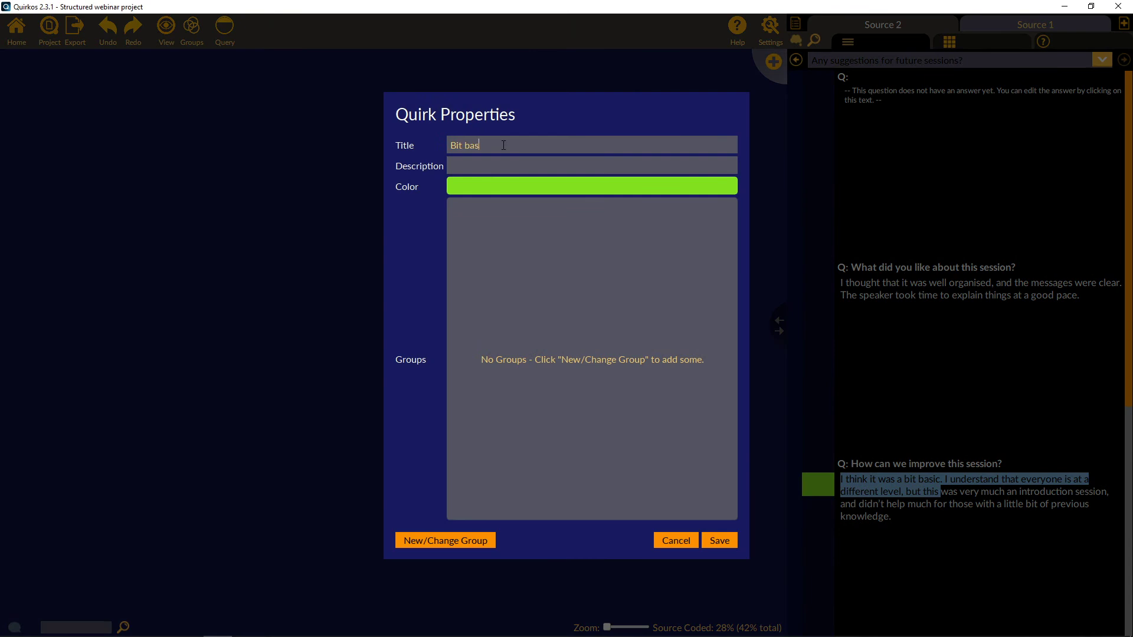
key("Return")
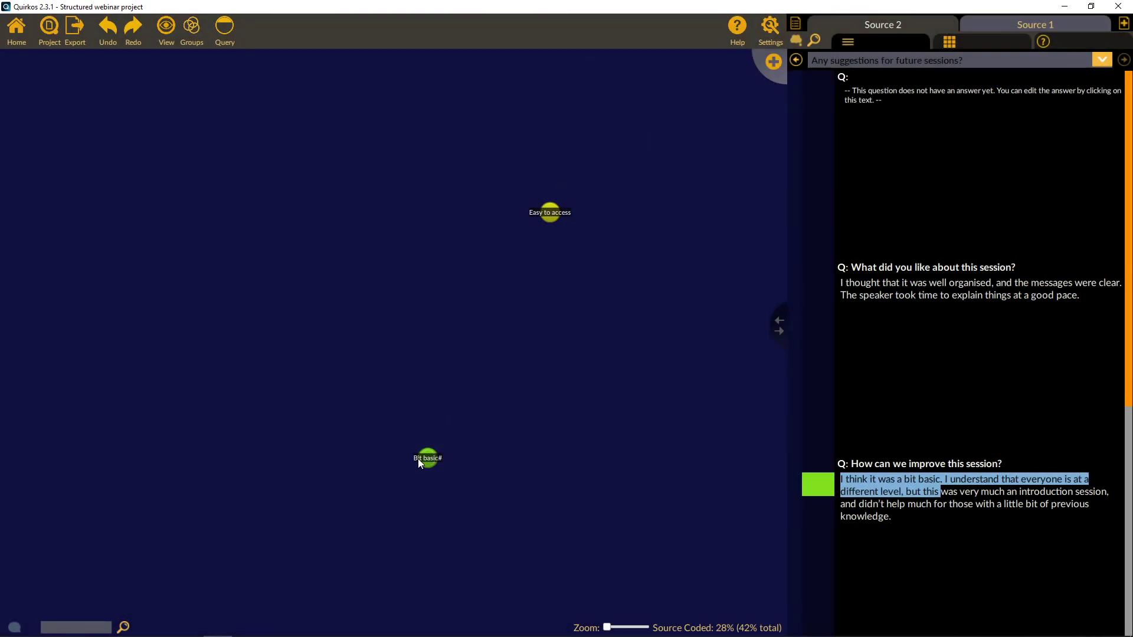
left_click_drag(419, 462, 625, 267)
Create an 'Advanced users' quirk below Easy to access and code the future-sessions suggestion to it.
scroll(999, 446, "down", 3)
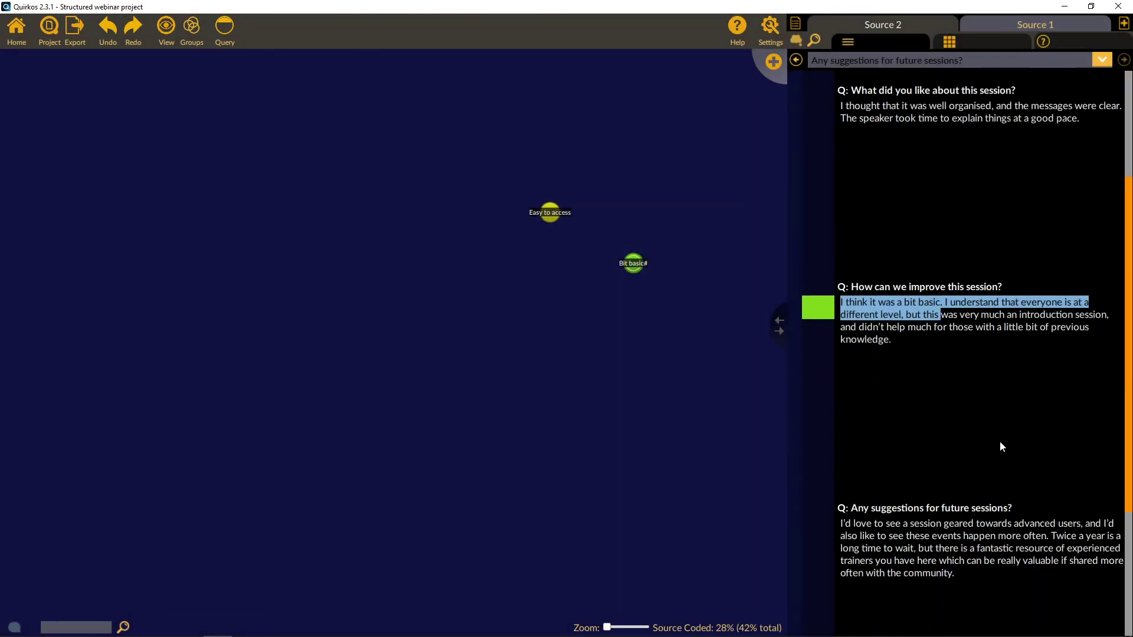
scroll(1001, 446, "down", 2)
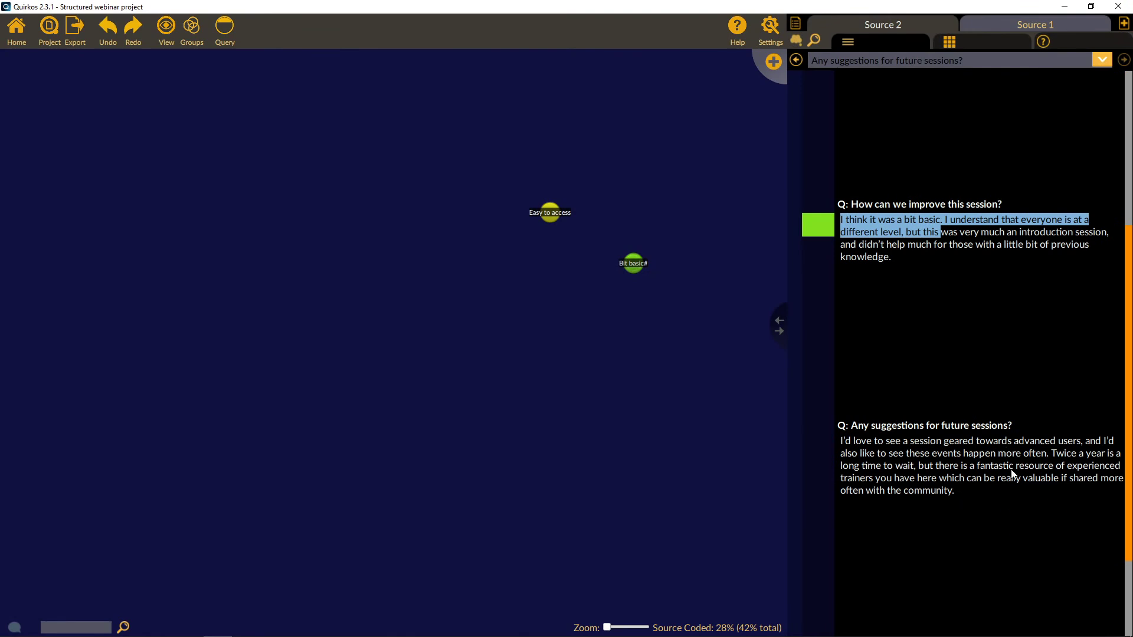
left_click(769, 61)
type("Adv")
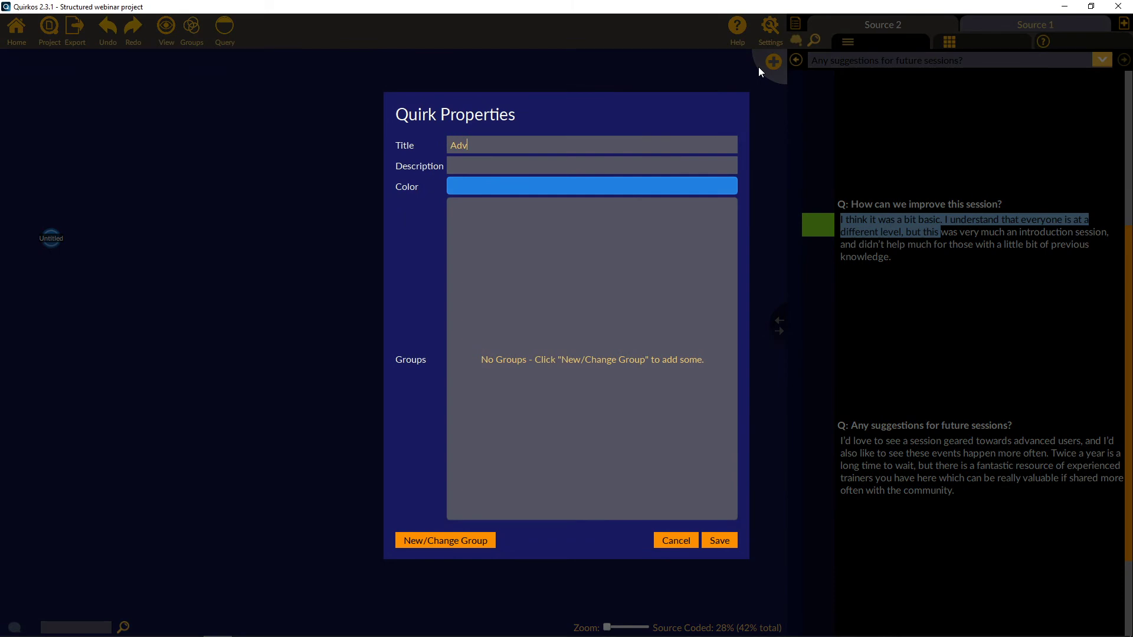
type("anced users")
key("Return")
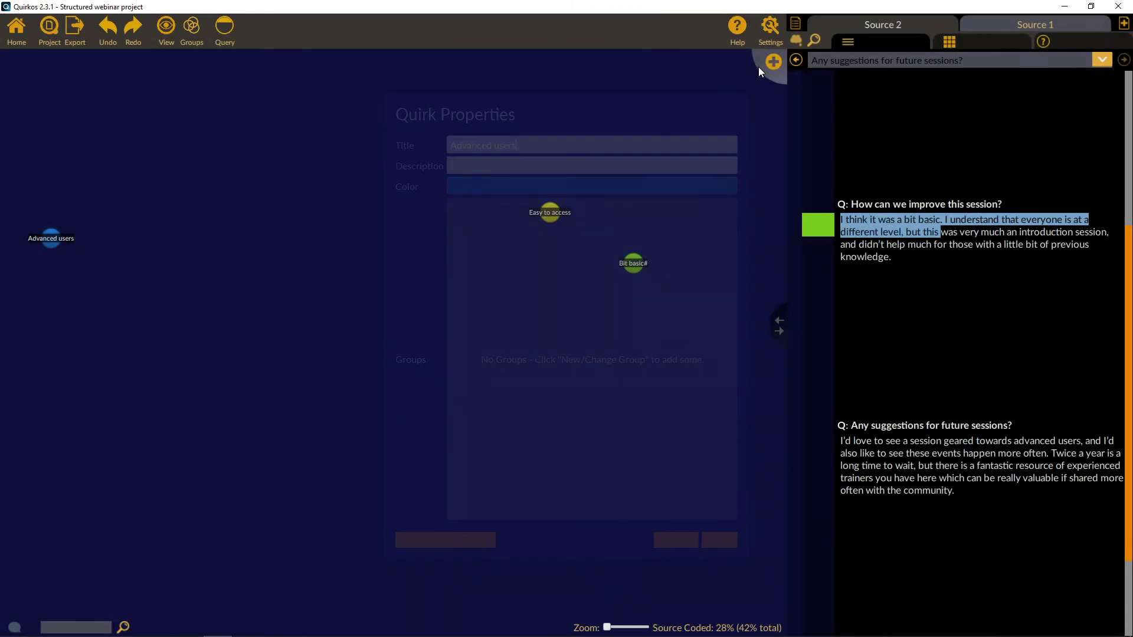
left_click_drag(50, 238, 549, 319)
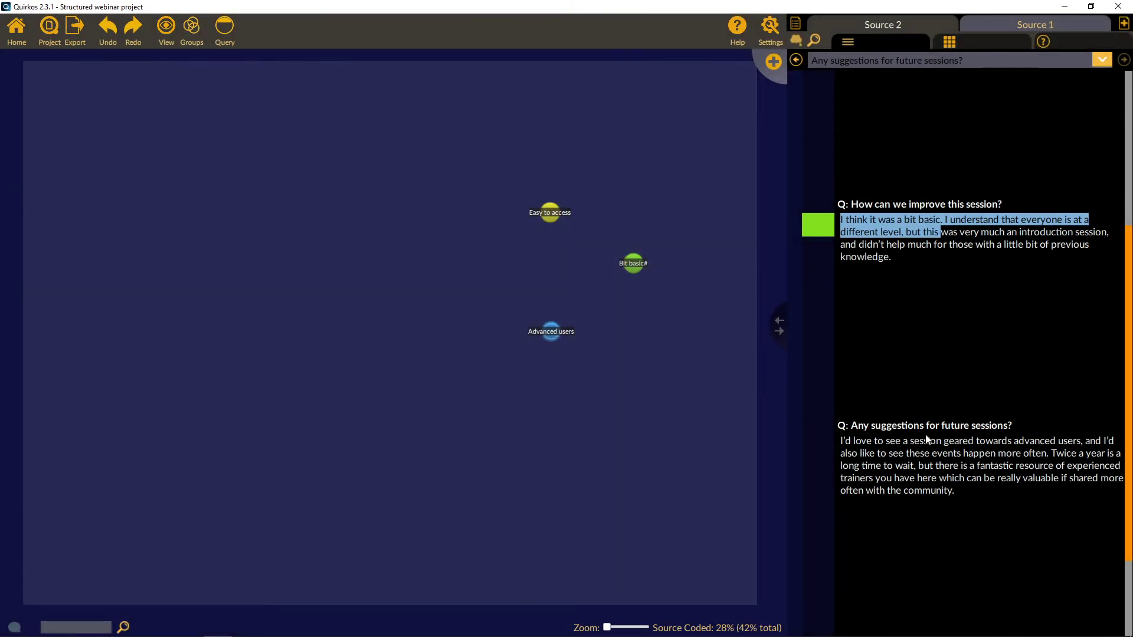
scroll(845, 444, "up", 2)
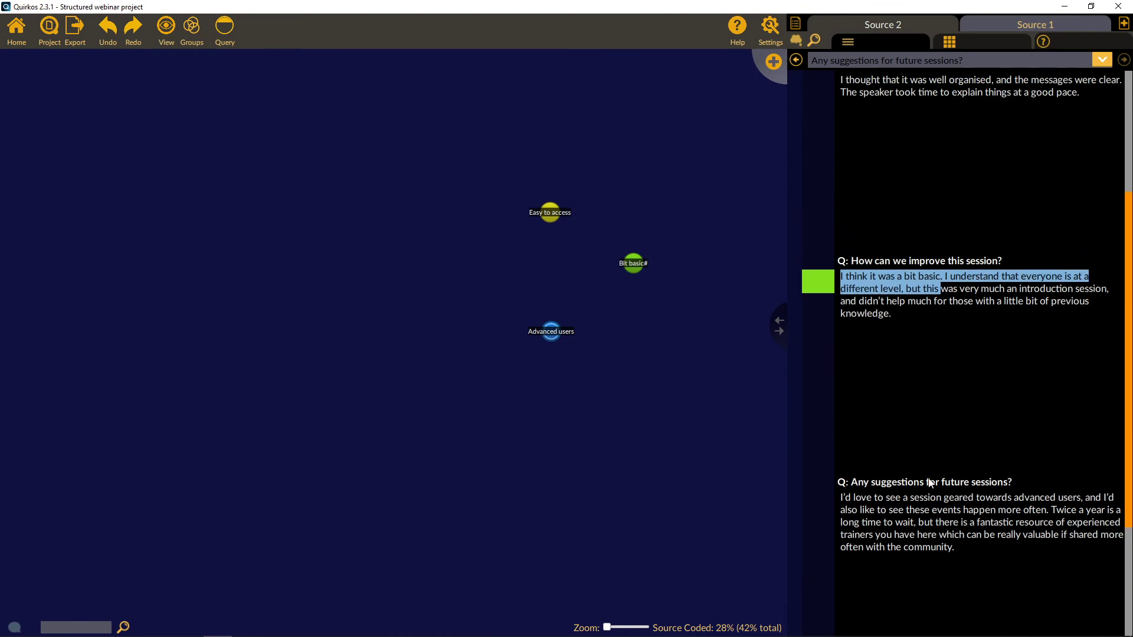
left_click_drag(959, 555, 884, 519)
scroll(884, 519, "up", 4)
scroll(881, 512, "down", 1)
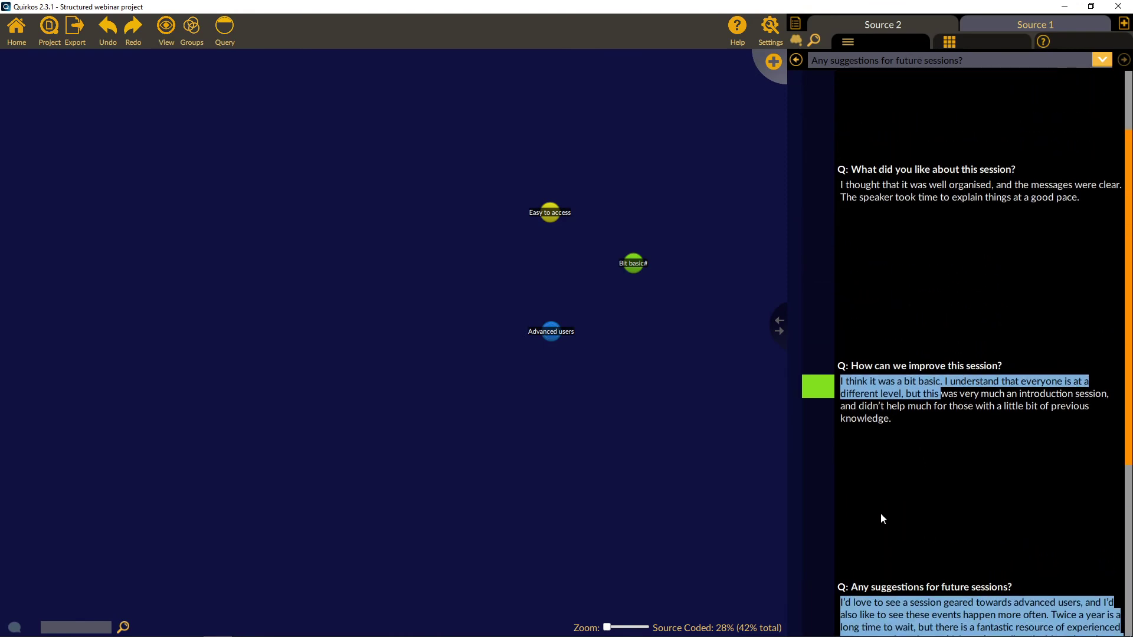
left_click_drag(919, 613, 548, 334)
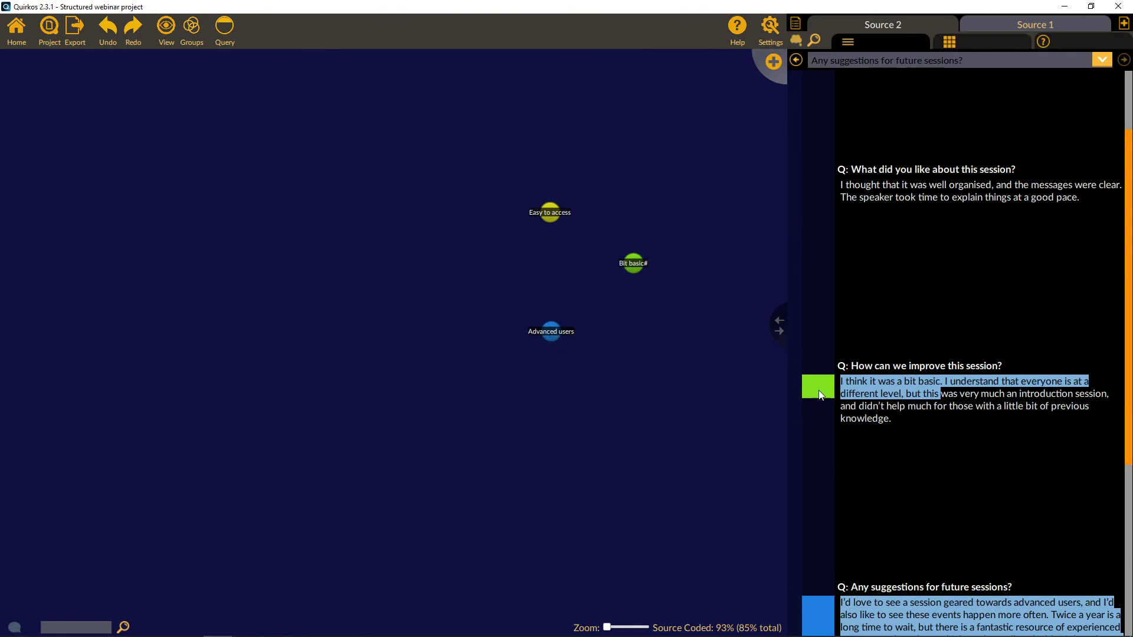
left_click(779, 322)
Increase the Source Font Size in General Project Preferences and save it.
scroll(824, 365, "up", 2)
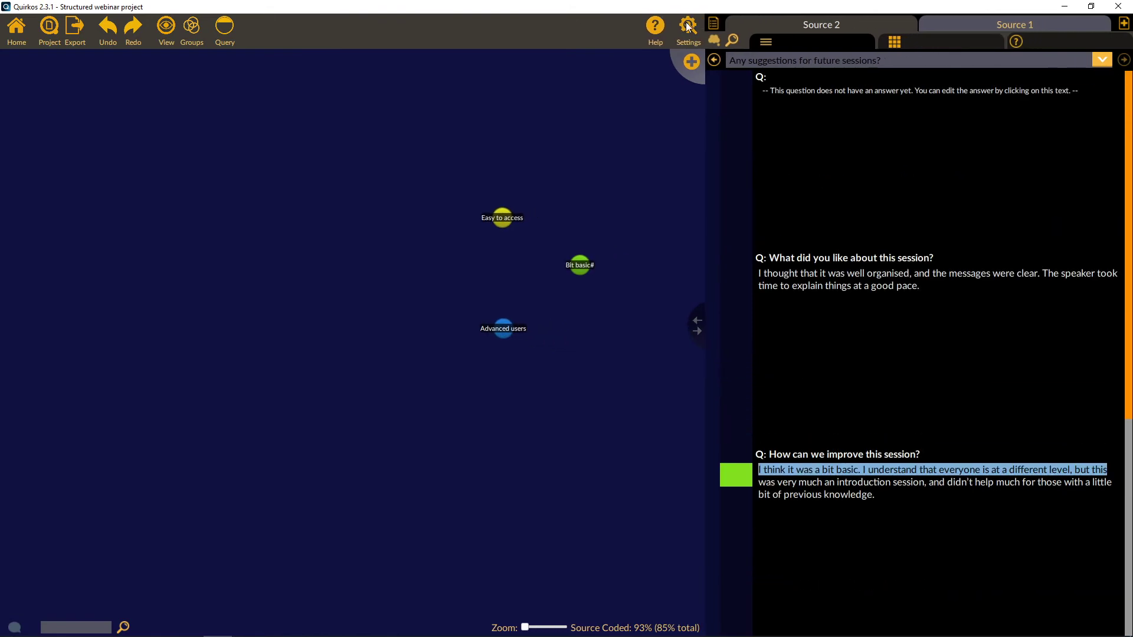
left_click(695, 42)
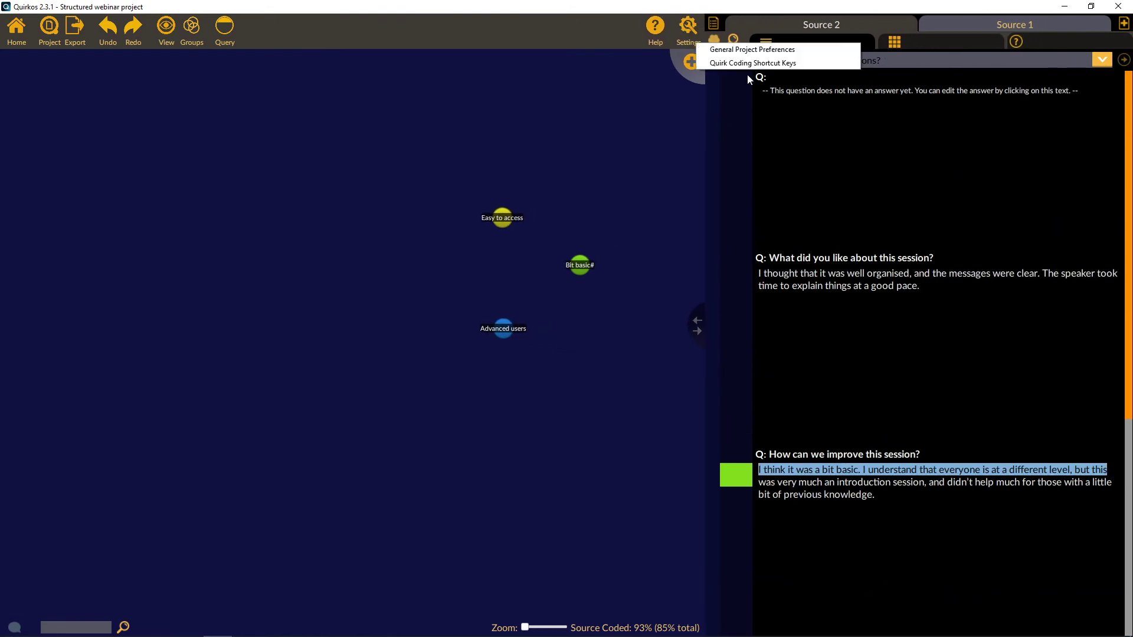
left_click(756, 52)
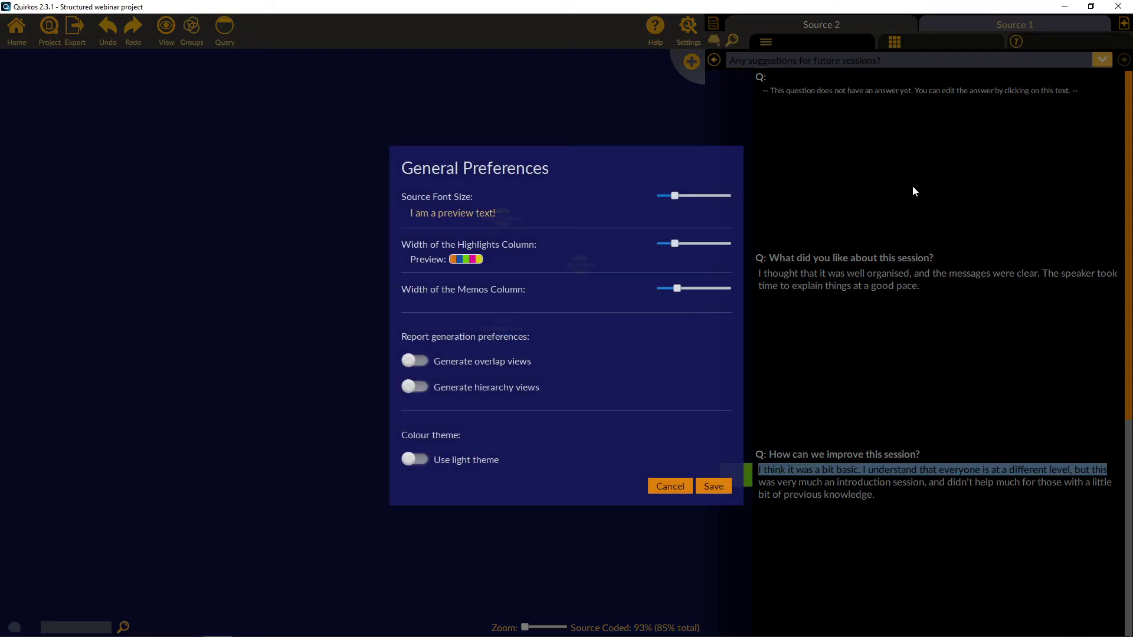
left_click(701, 196)
left_click(712, 486)
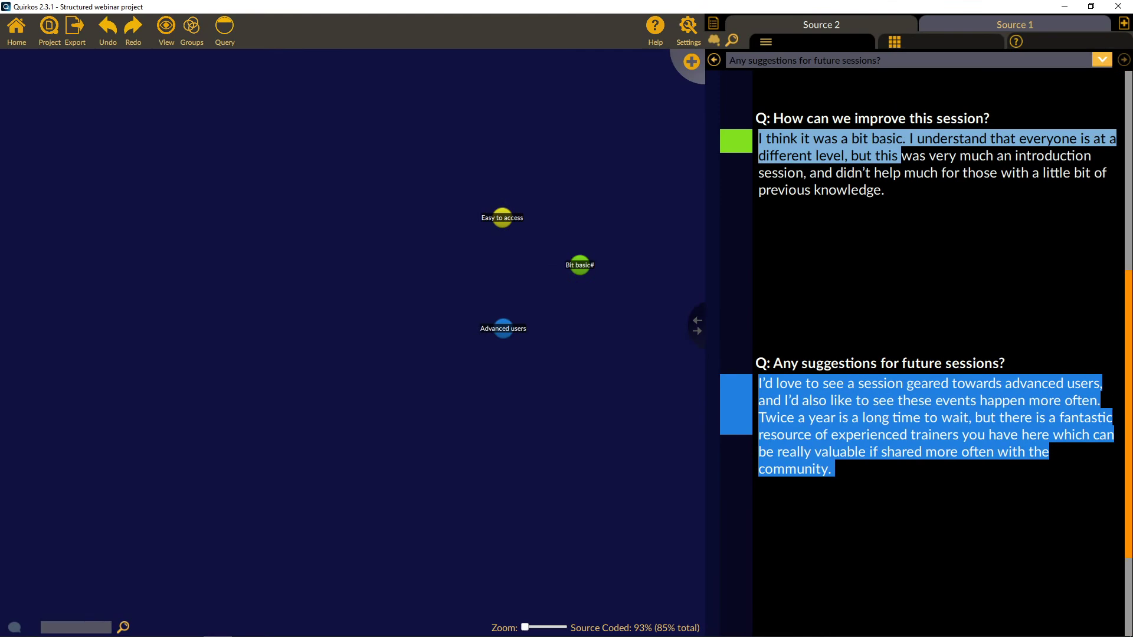
scroll(1049, 292, "up", 4)
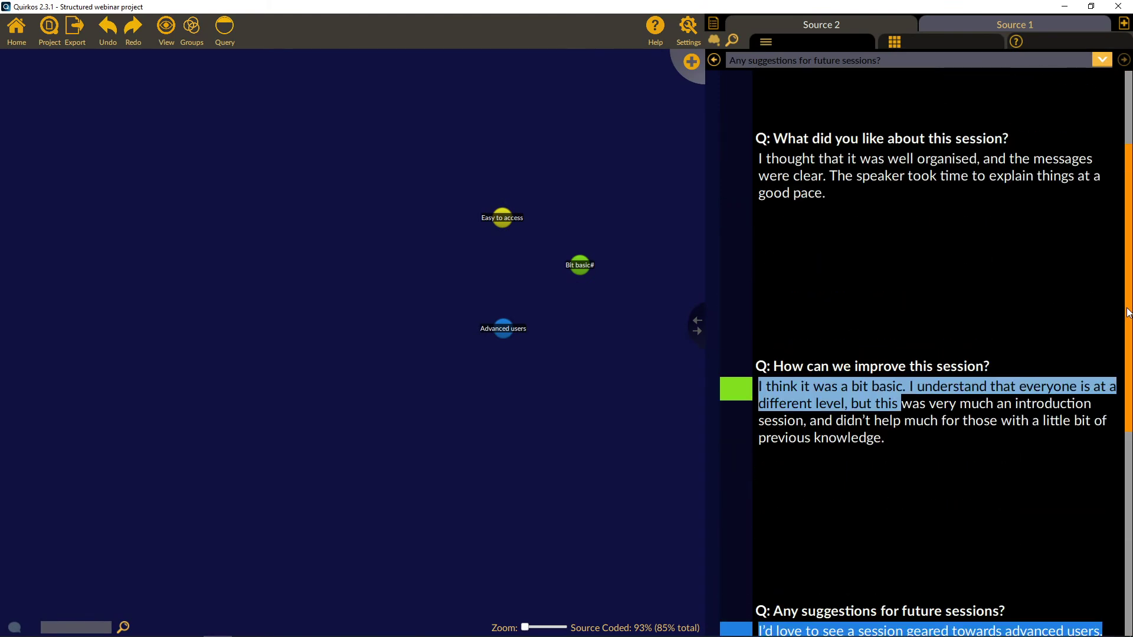
scroll(1128, 313, "up", 2)
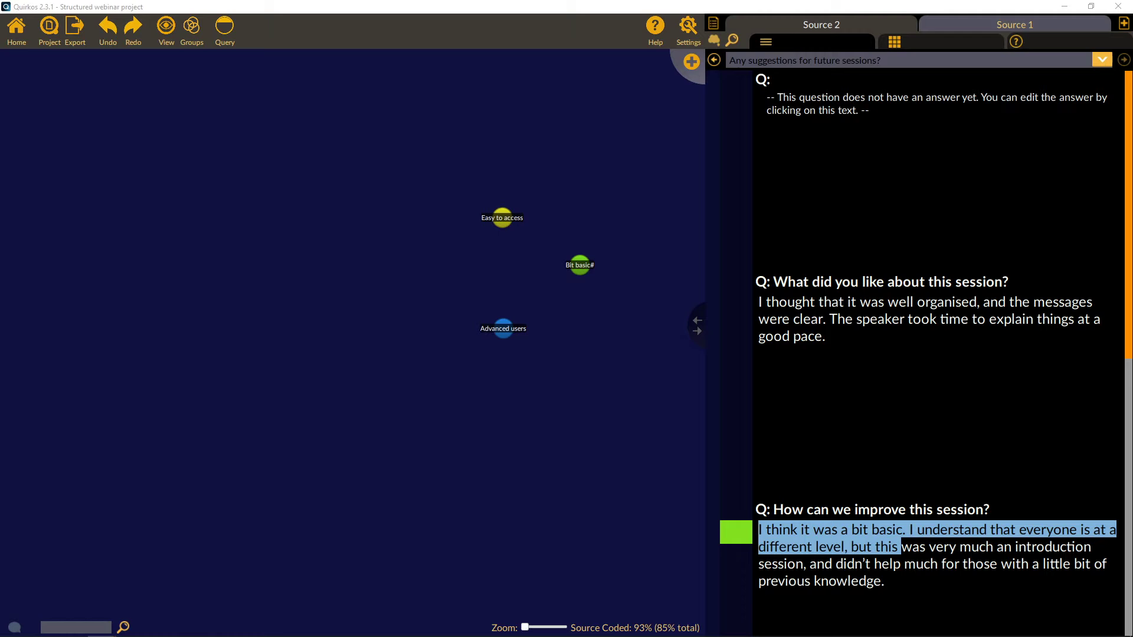
left_click(159, 626)
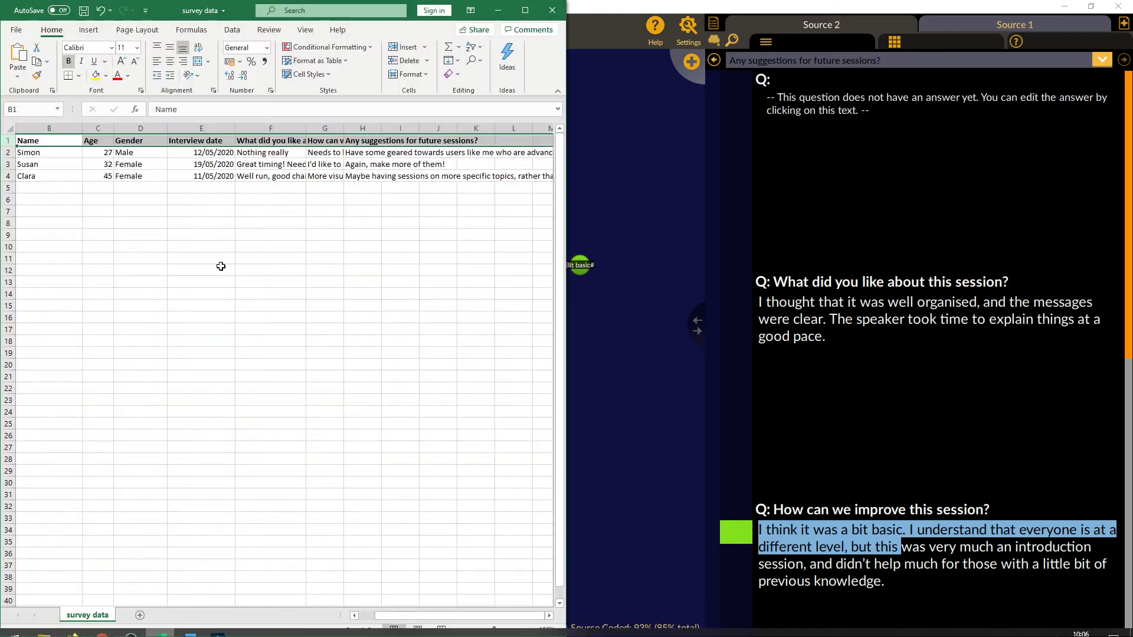
left_click(221, 267)
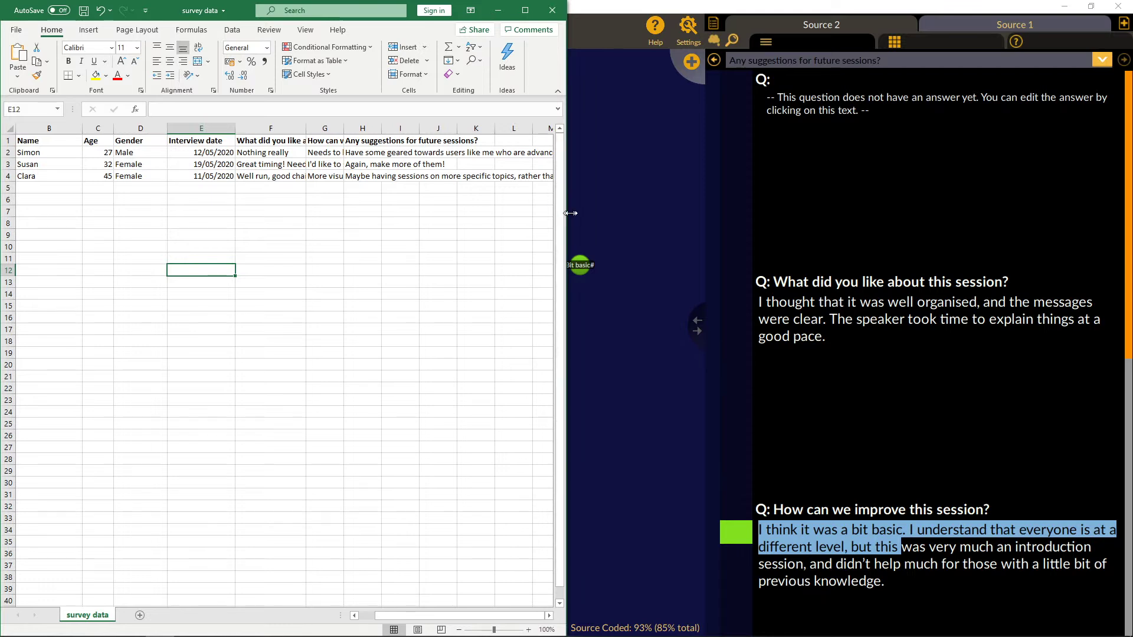
left_click_drag(570, 213, 659, 213)
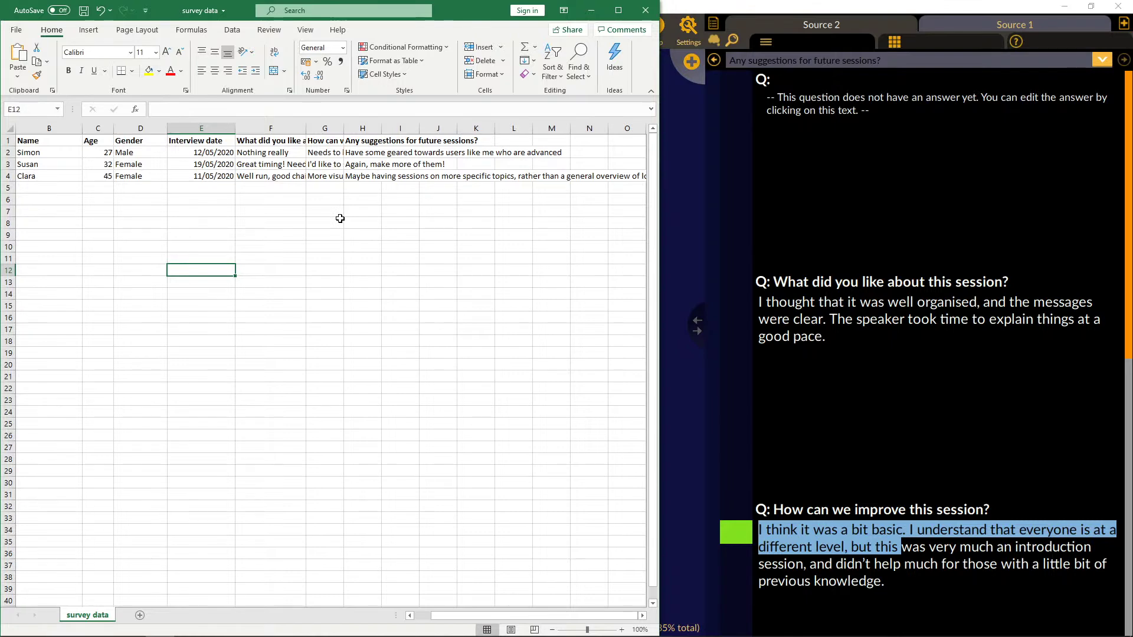
left_click(385, 307)
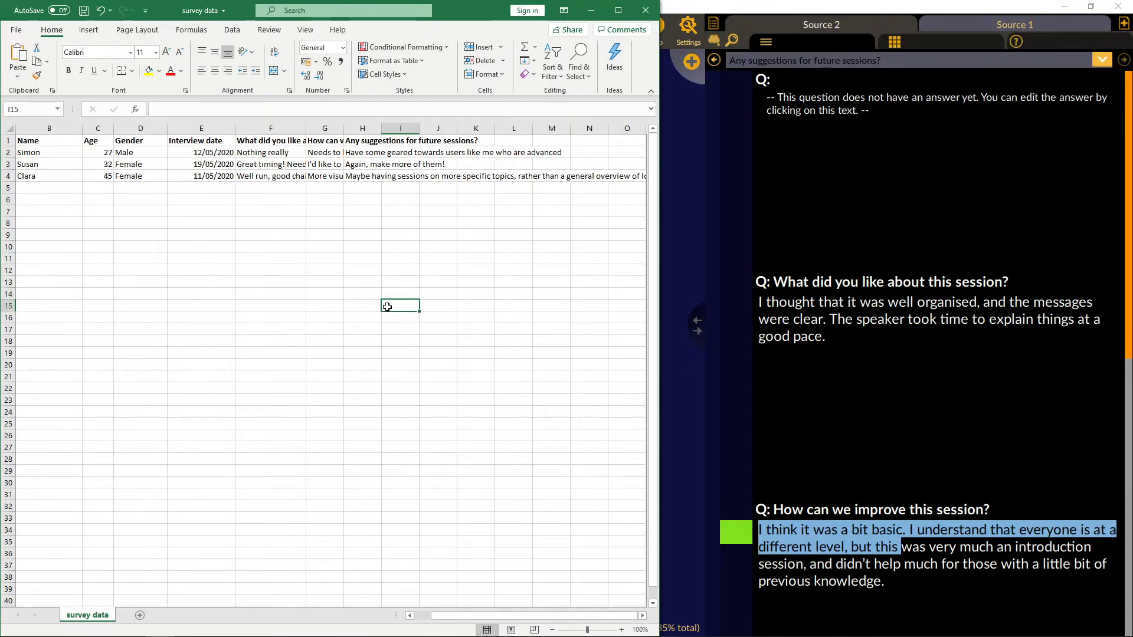
left_click(59, 165)
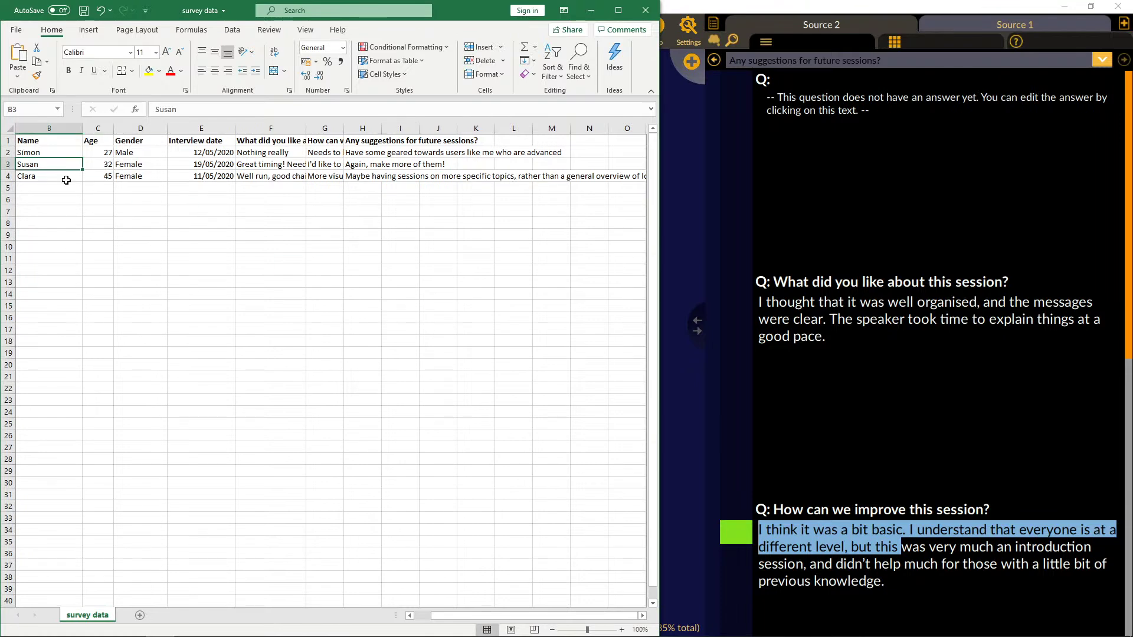
left_click(48, 142)
left_click_drag(51, 155, 50, 318)
left_click(98, 128)
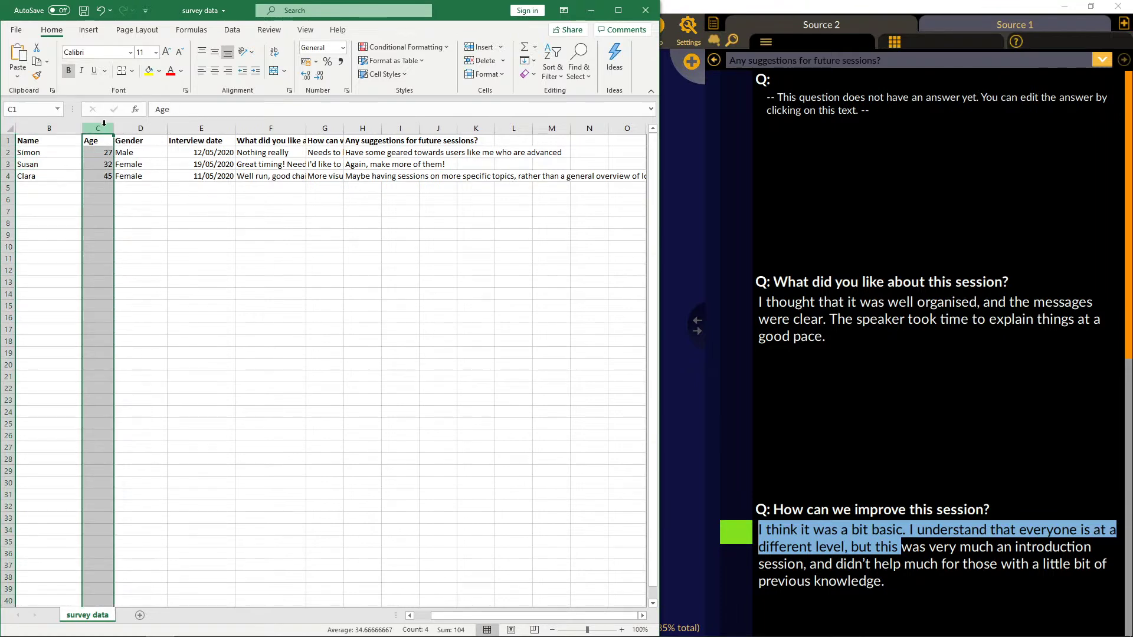
left_click(164, 127)
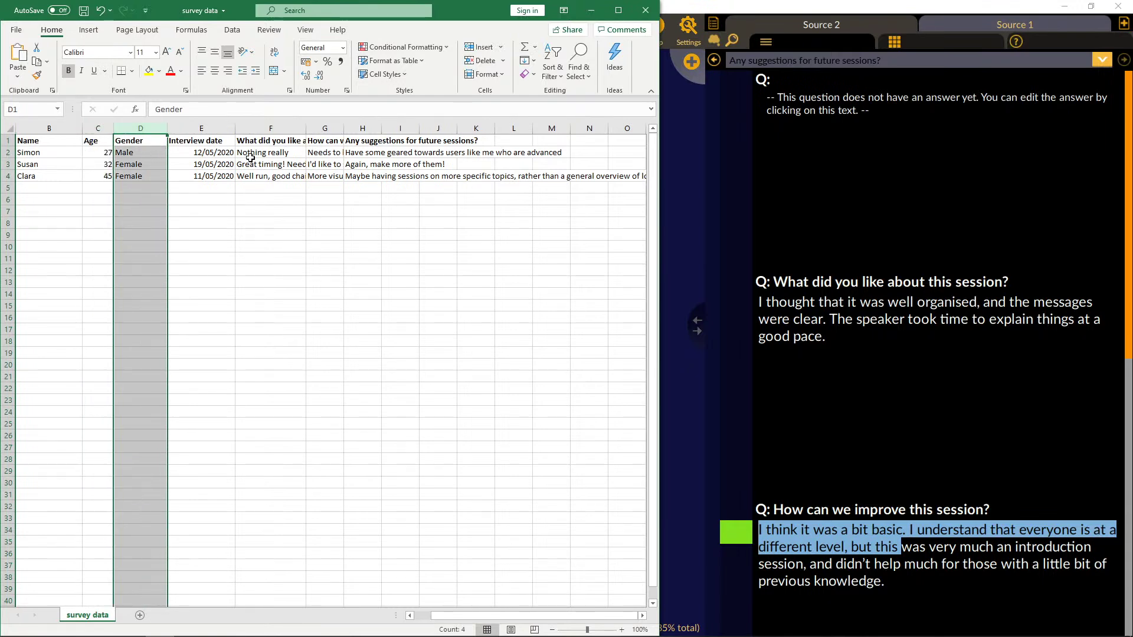
left_click(219, 126)
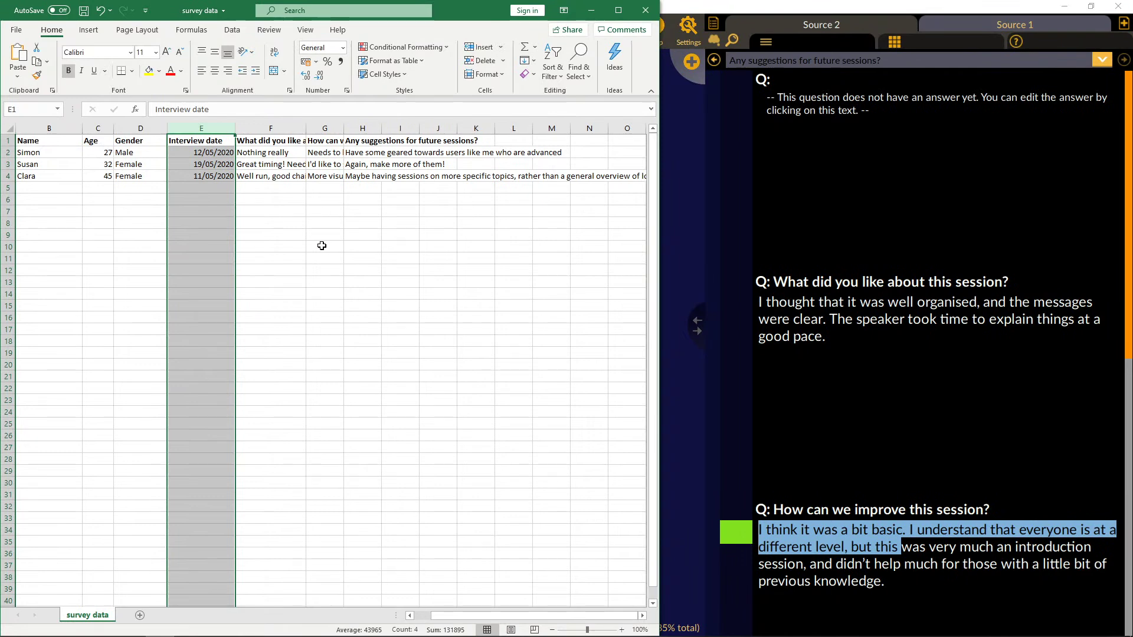
Widen column F to read the feedback answers in rows 2-4, then go to Save As.
left_click_drag(306, 128, 634, 129)
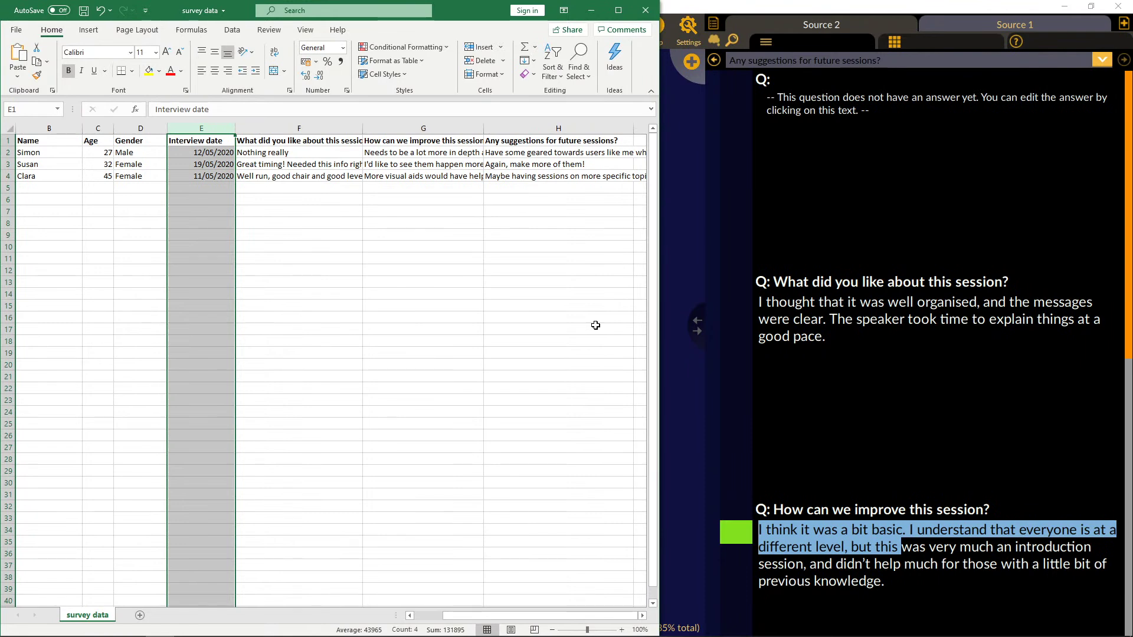
left_click(334, 272)
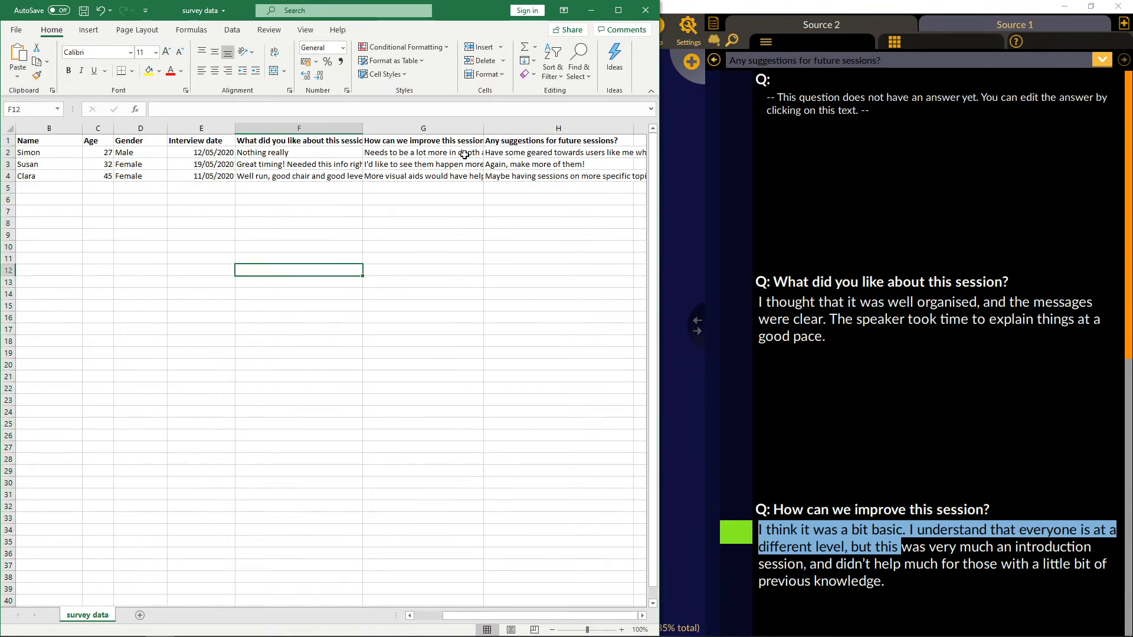
left_click(559, 167)
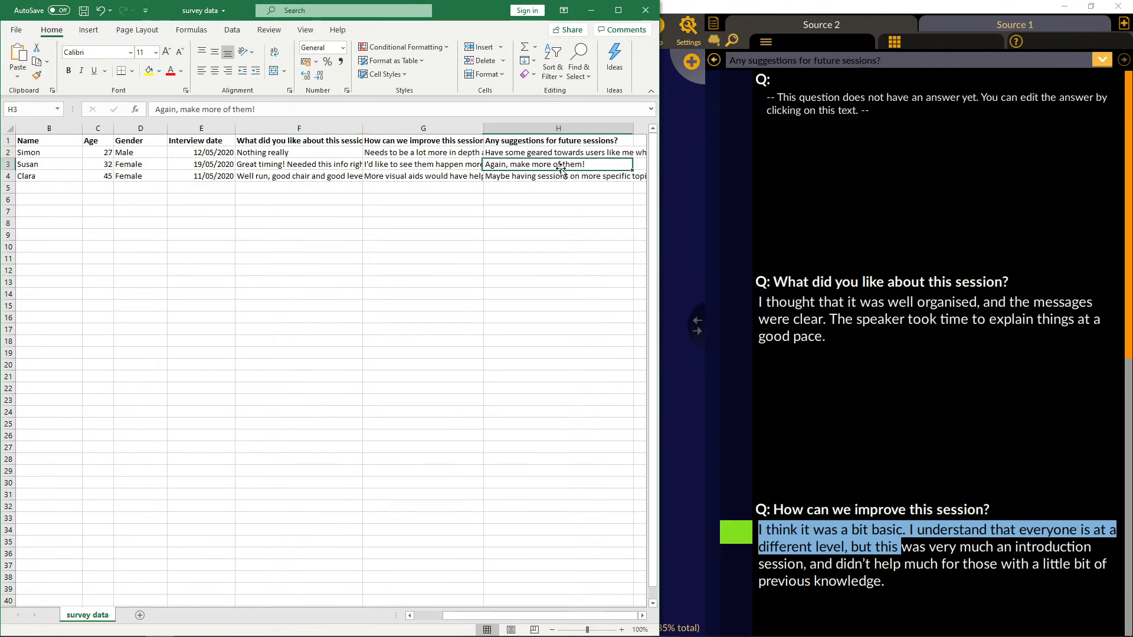
left_click(440, 165)
left_click(325, 161)
left_click(311, 178)
left_click(301, 155)
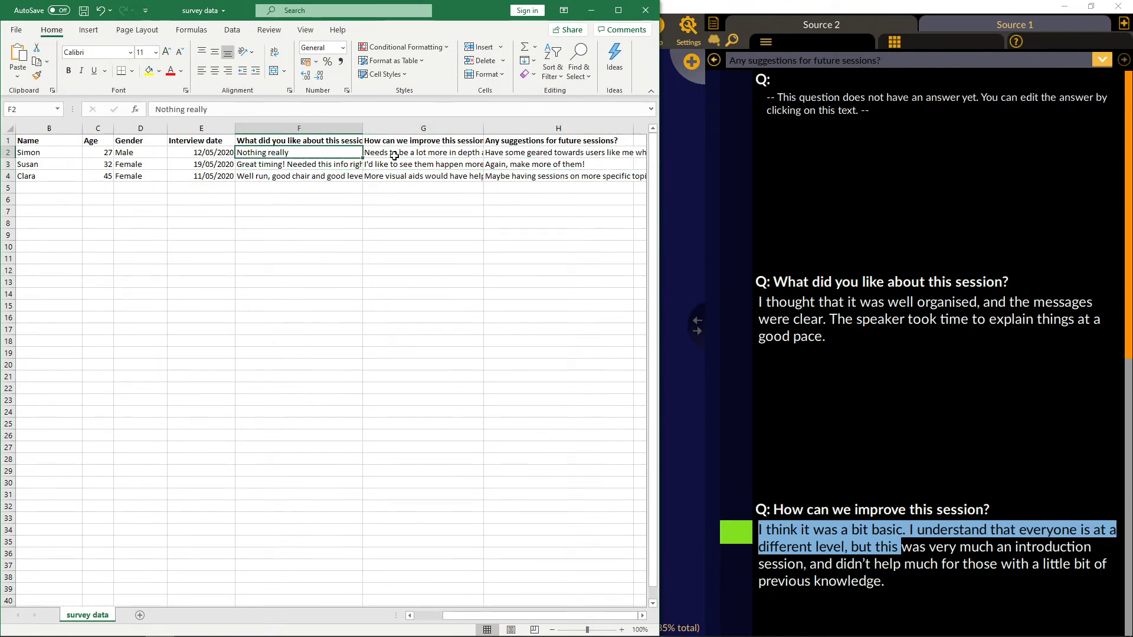
left_click(394, 156)
left_click(515, 155)
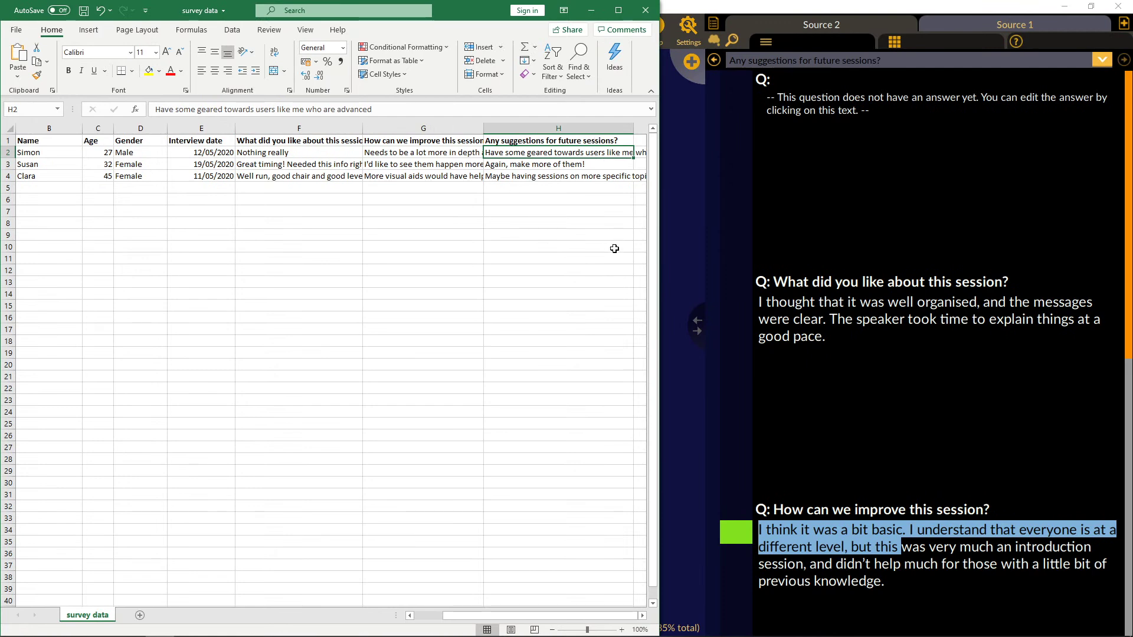
left_click(16, 30)
left_click(37, 187)
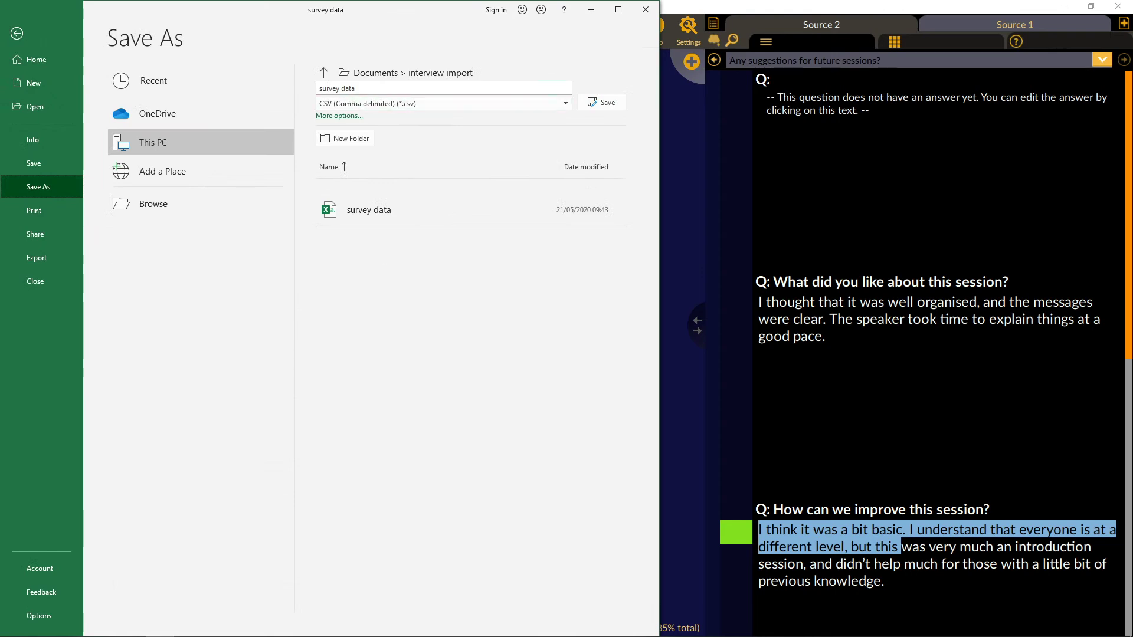
Keep CSV (Comma delimited) as the save format and close Excel to return to Quirkos.
left_click(501, 101)
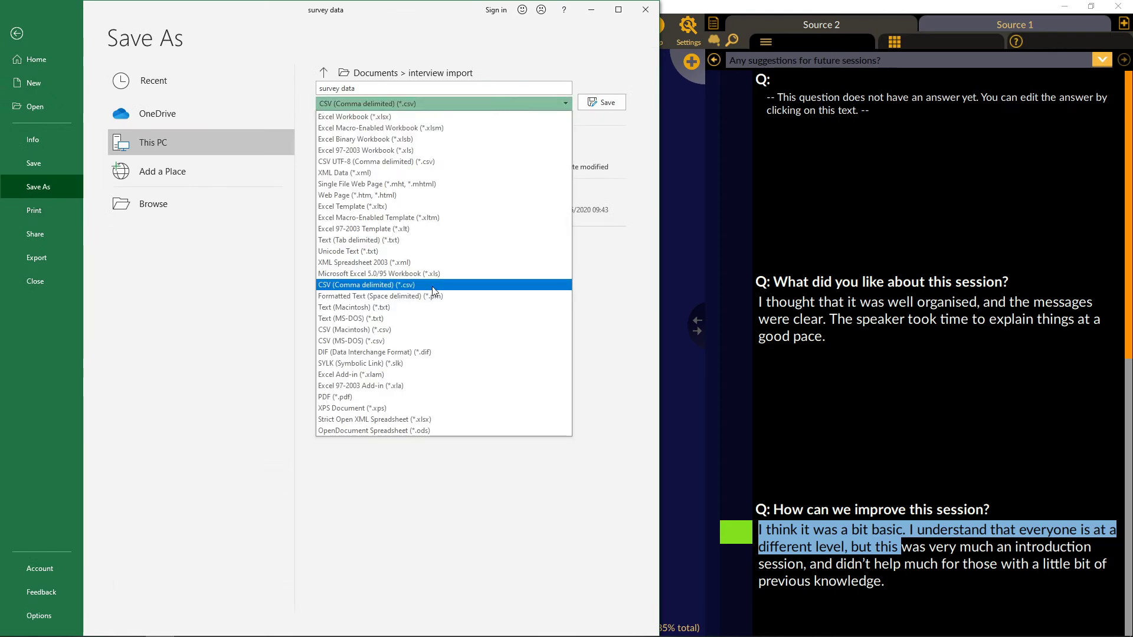
left_click(433, 285)
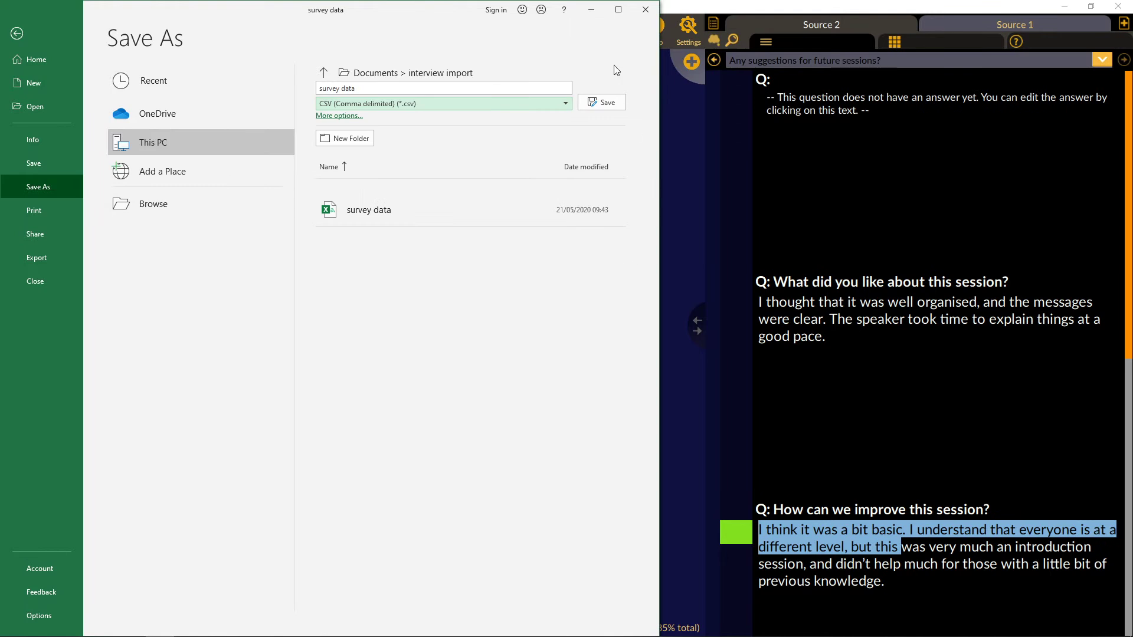
left_click(644, 10)
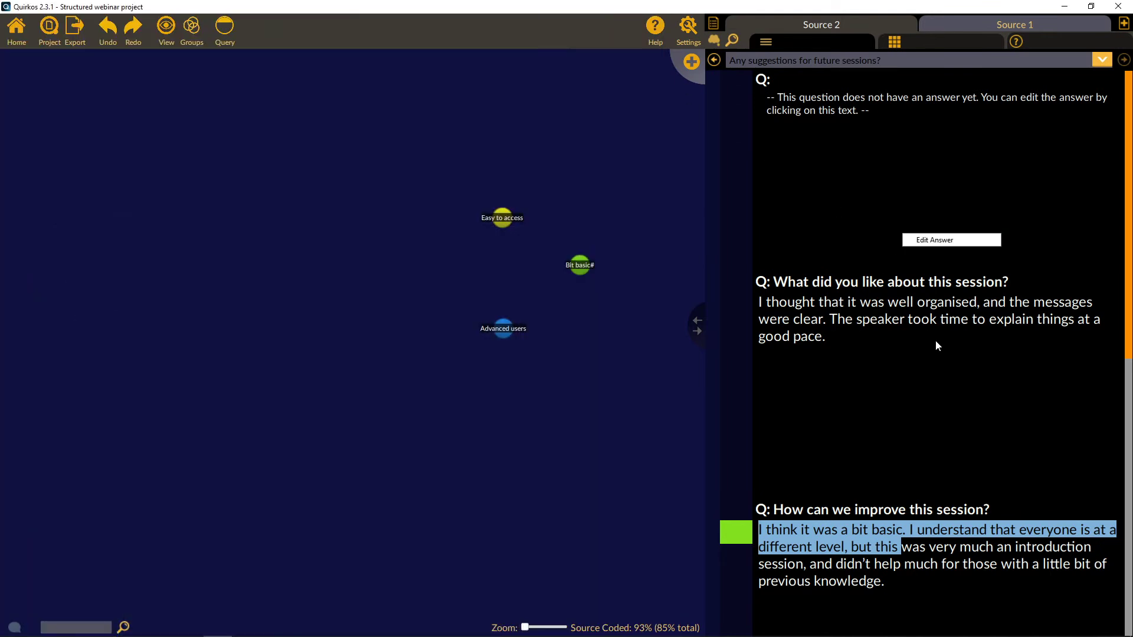
Load survey data.csv from the interview import folder into a new CSV source import.
left_click(1124, 23)
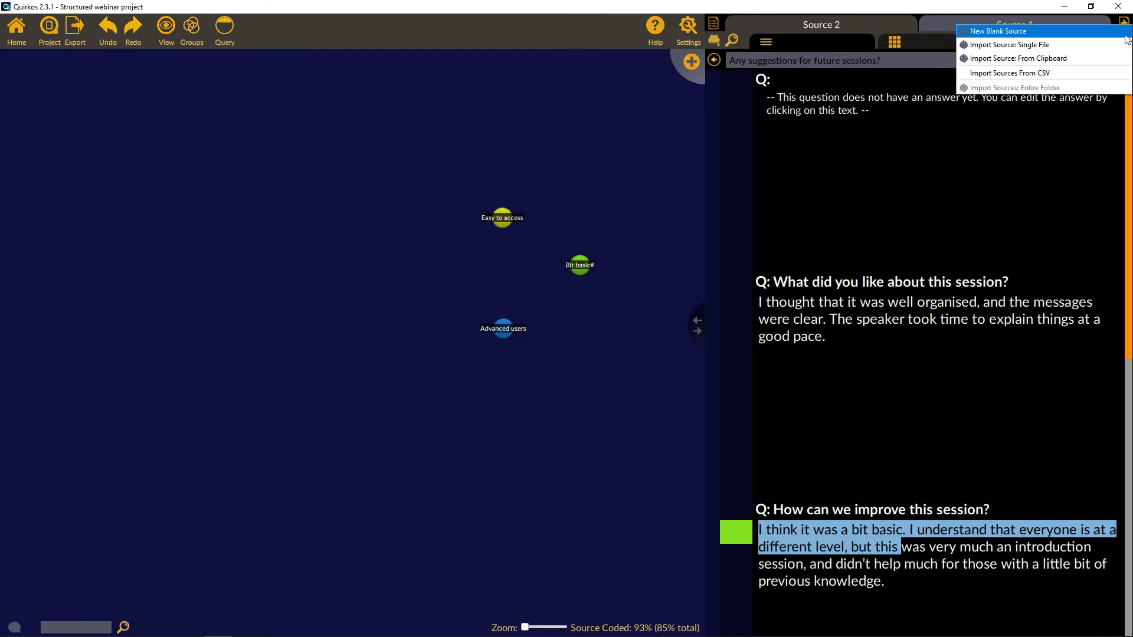
left_click(1078, 74)
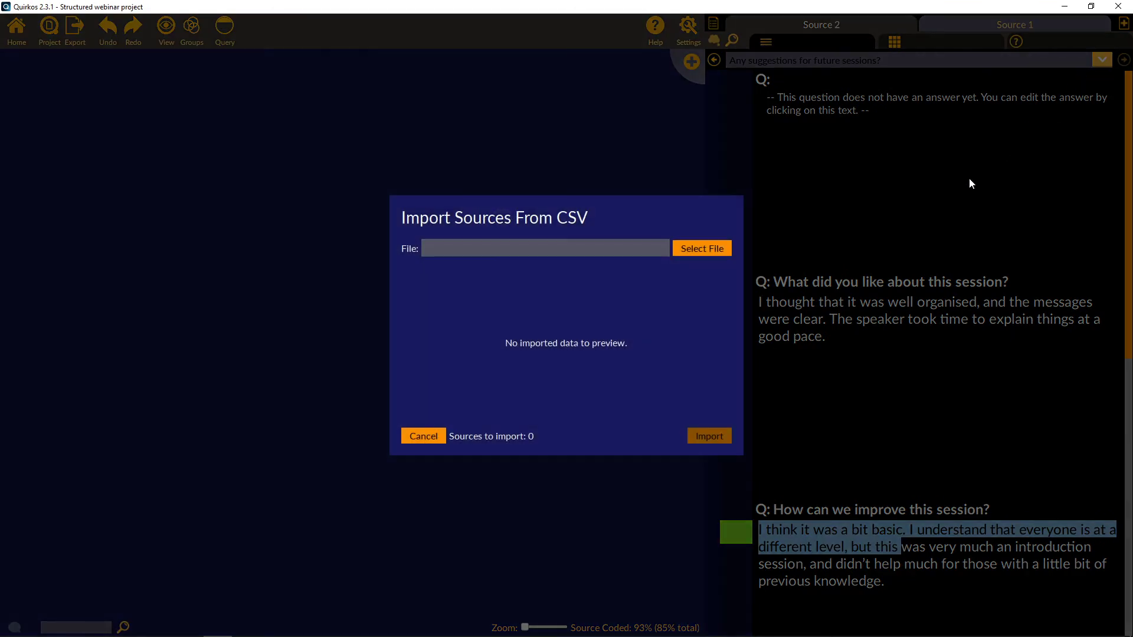
left_click(703, 250)
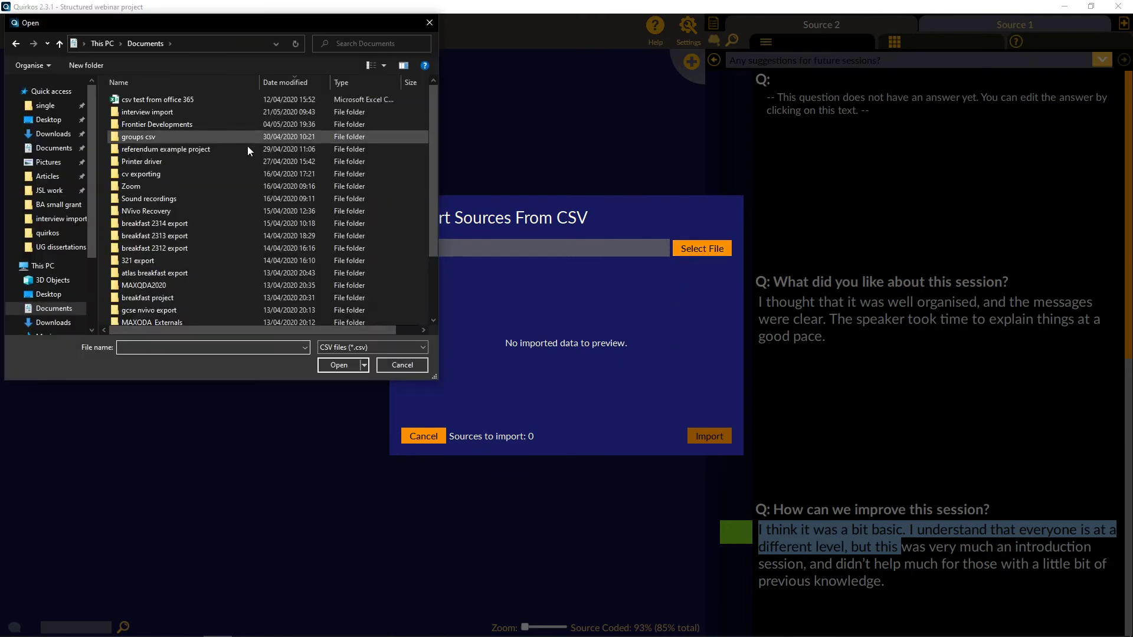
double_click(219, 117)
double_click(199, 100)
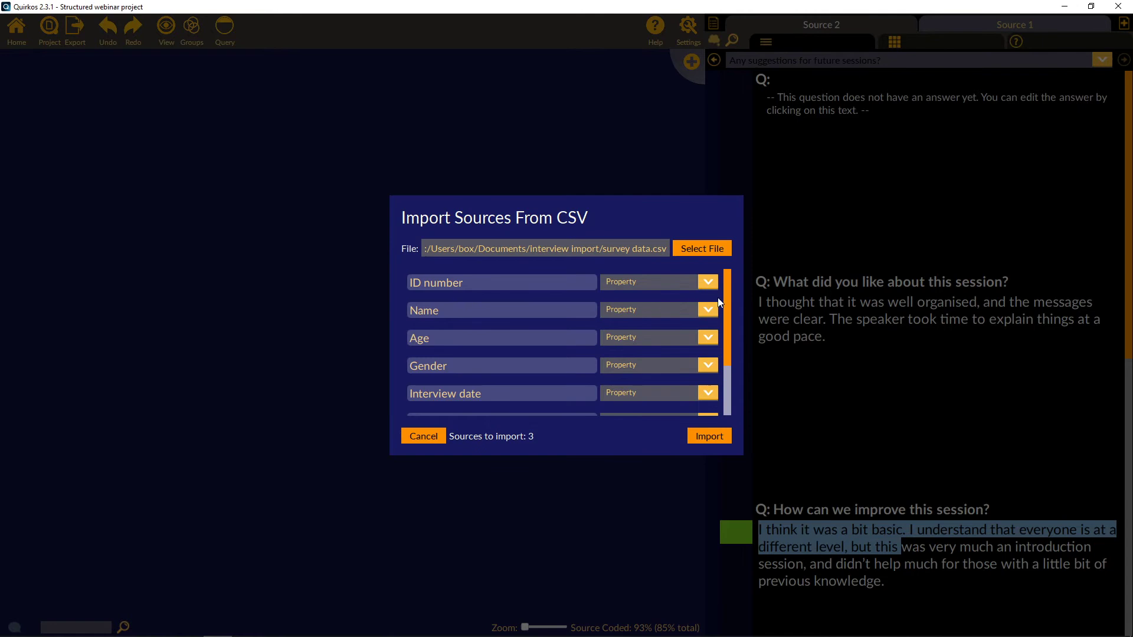
left_click_drag(726, 301, 729, 274)
Return Excel from Save As to the survey data sheet at cell B2, then minimise it.
left_click(159, 625)
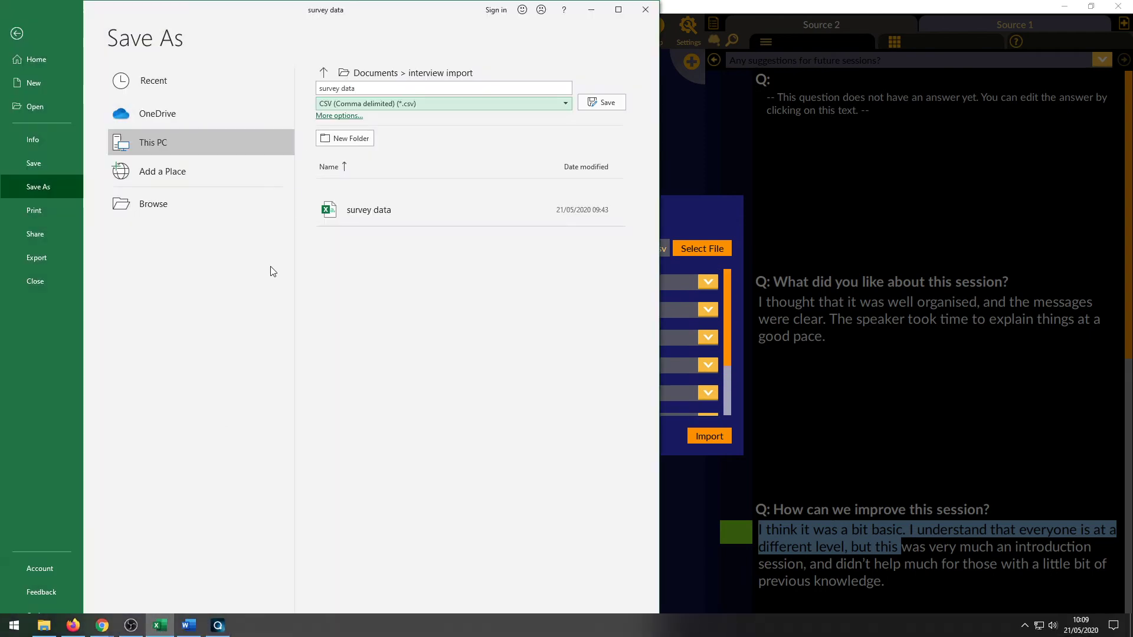
left_click(17, 33)
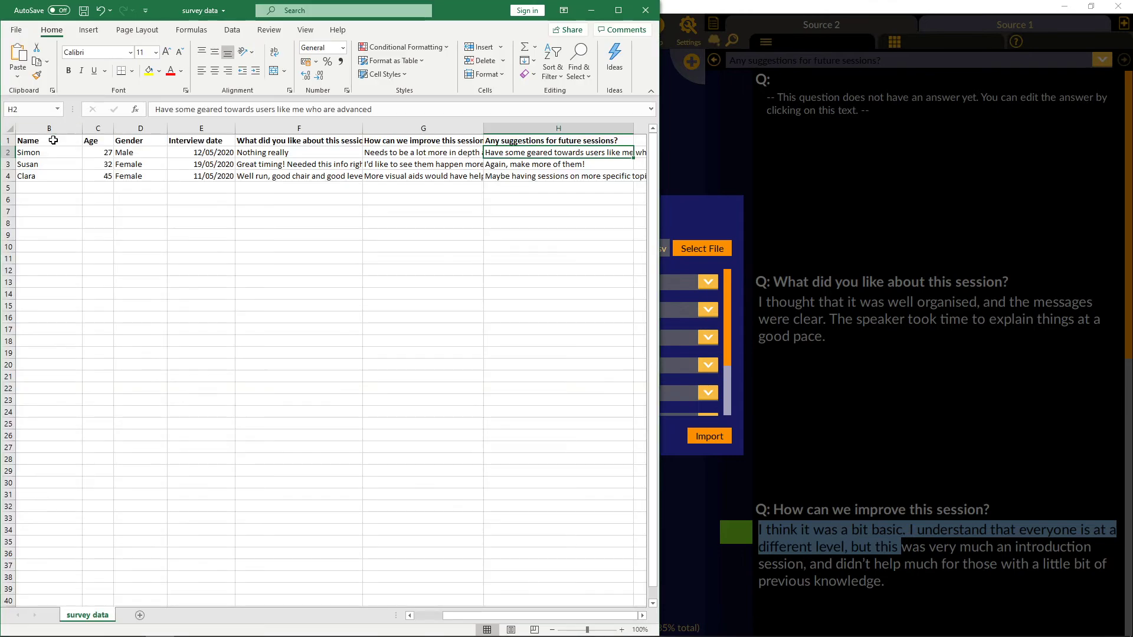
left_click(41, 148)
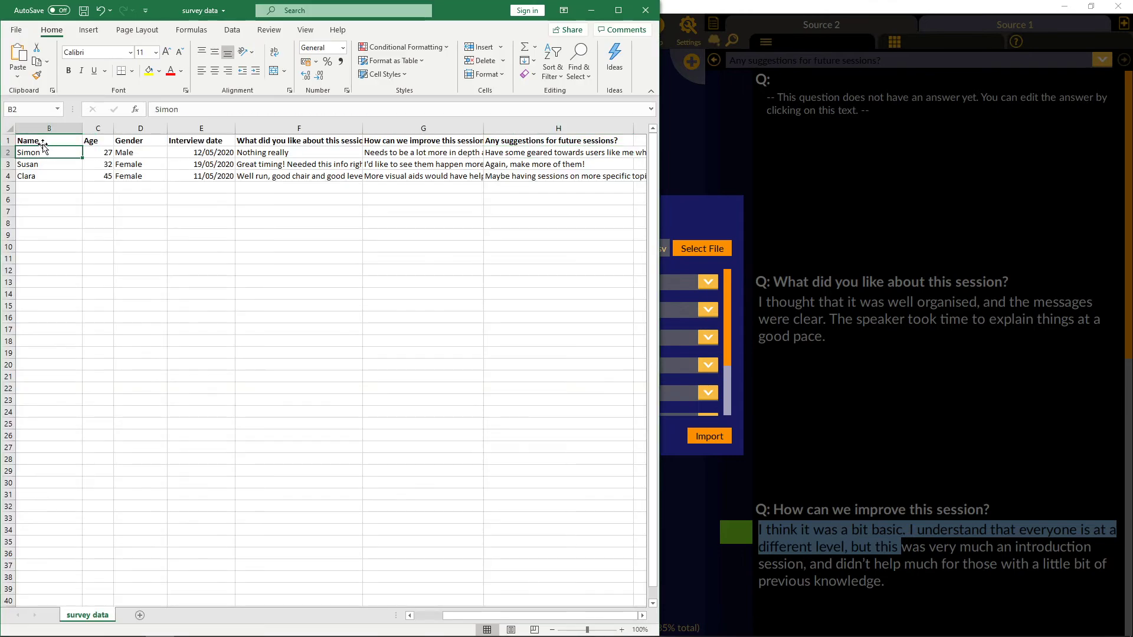
left_click(591, 10)
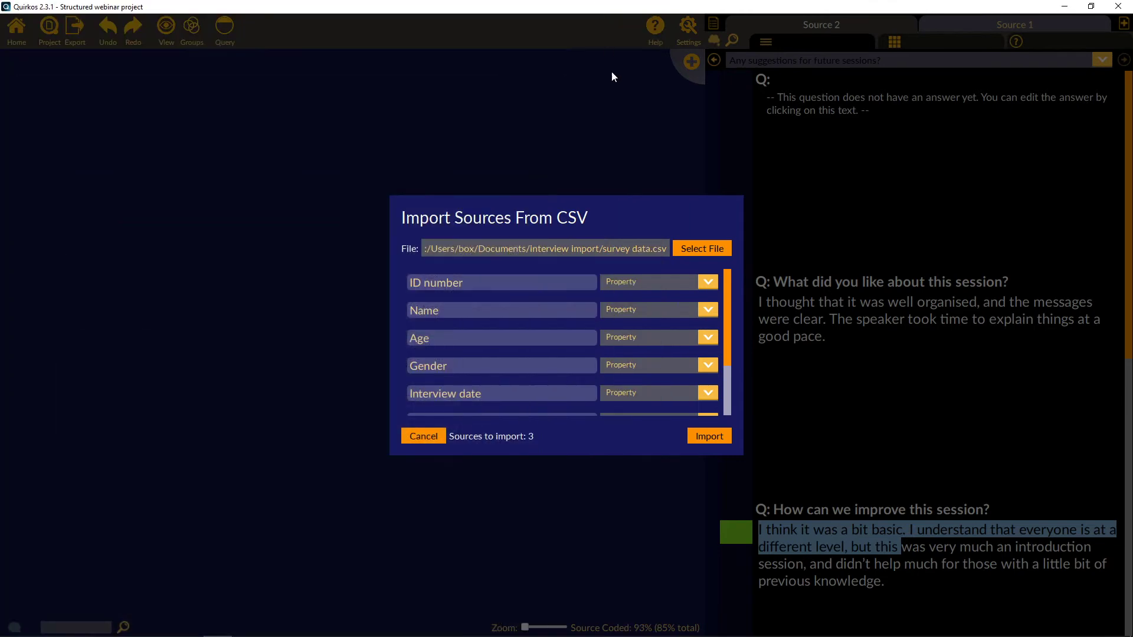
Set the CSV import's ID number column to Ignore and the Name column to Title.
left_click(622, 285)
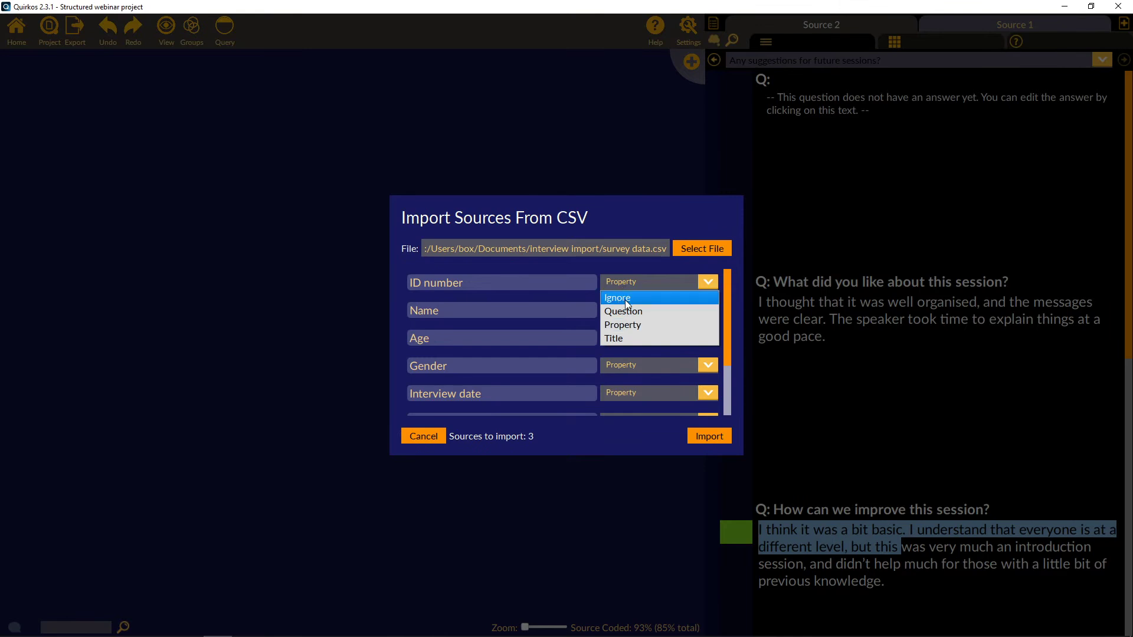
left_click(625, 300)
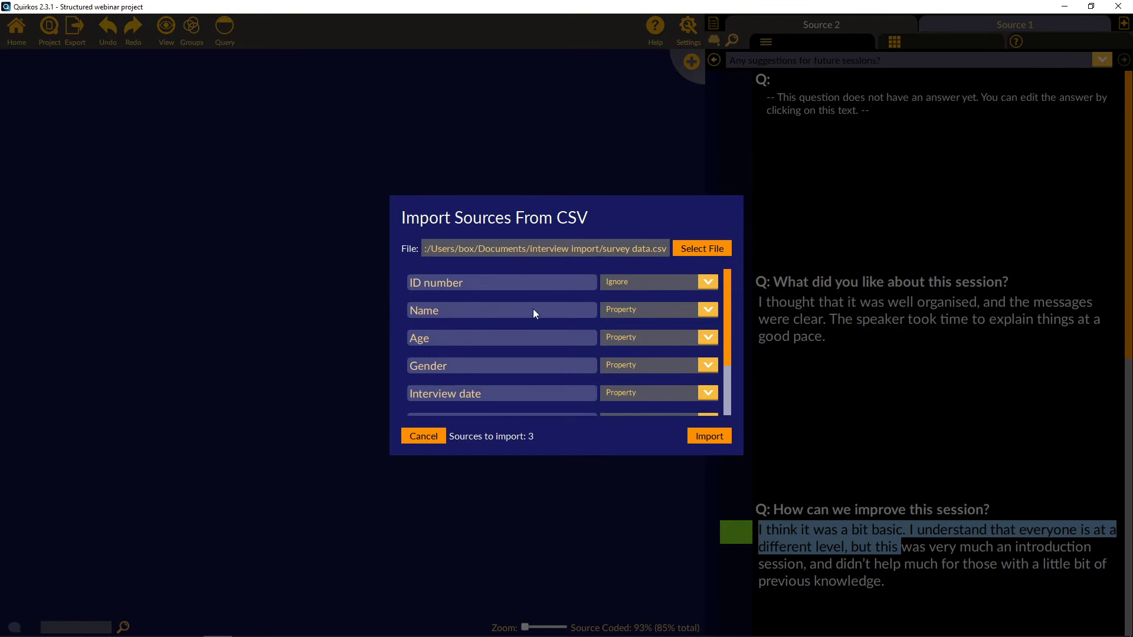
left_click(633, 306)
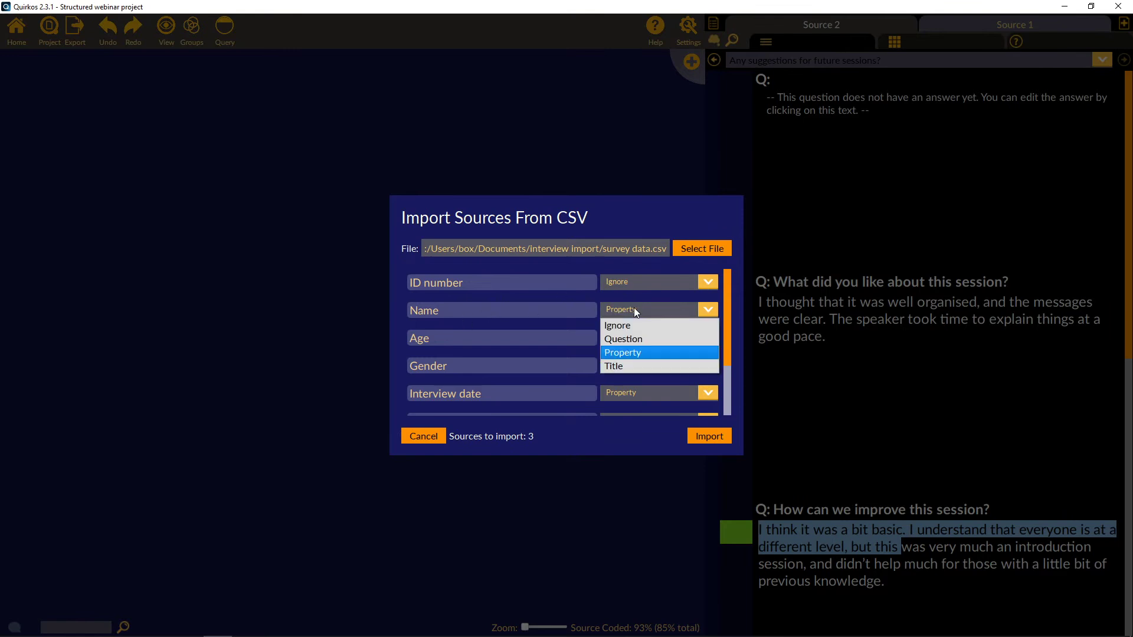
left_click(637, 367)
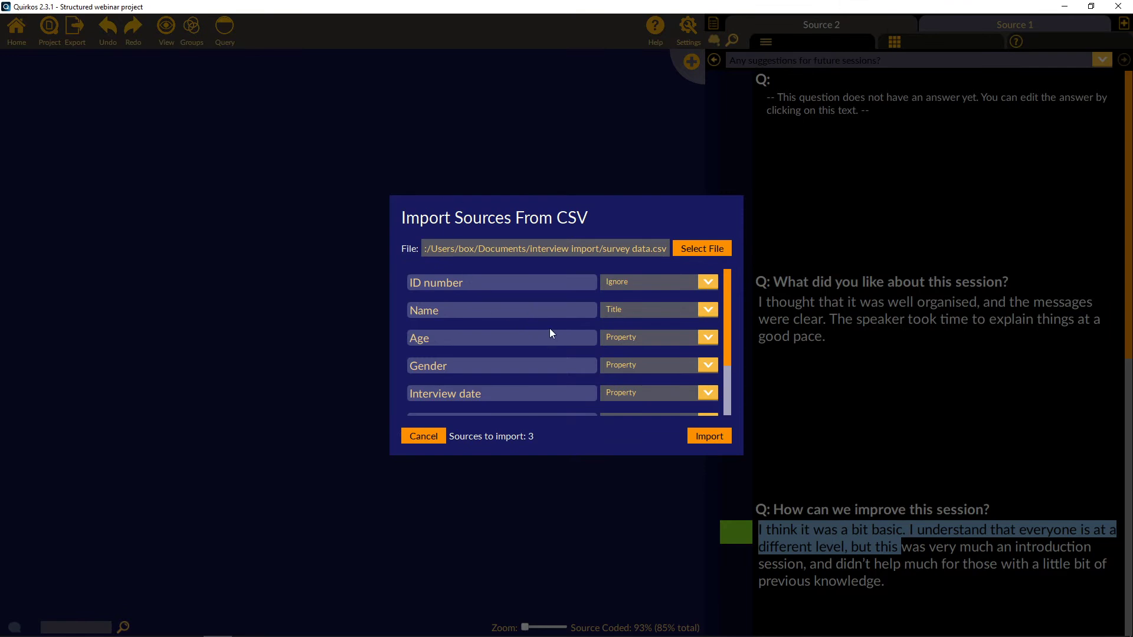
scroll(552, 330, "down", 1)
scroll(555, 330, "up", 1)
scroll(578, 330, "down", 2)
scroll(578, 327, "up", 1)
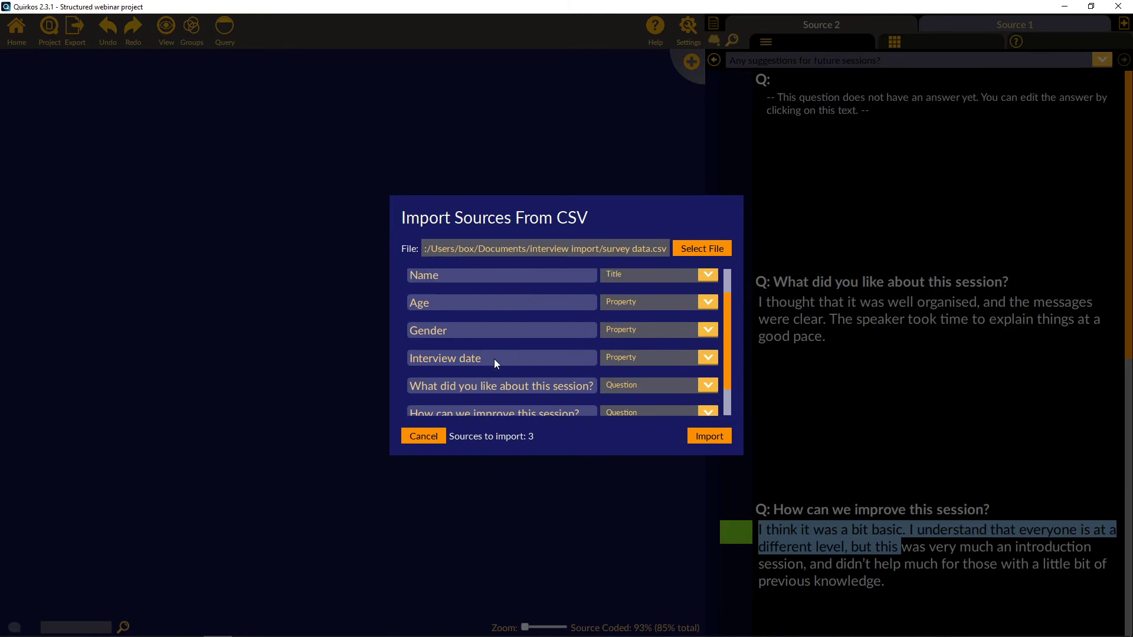
scroll(578, 335, "down", 2)
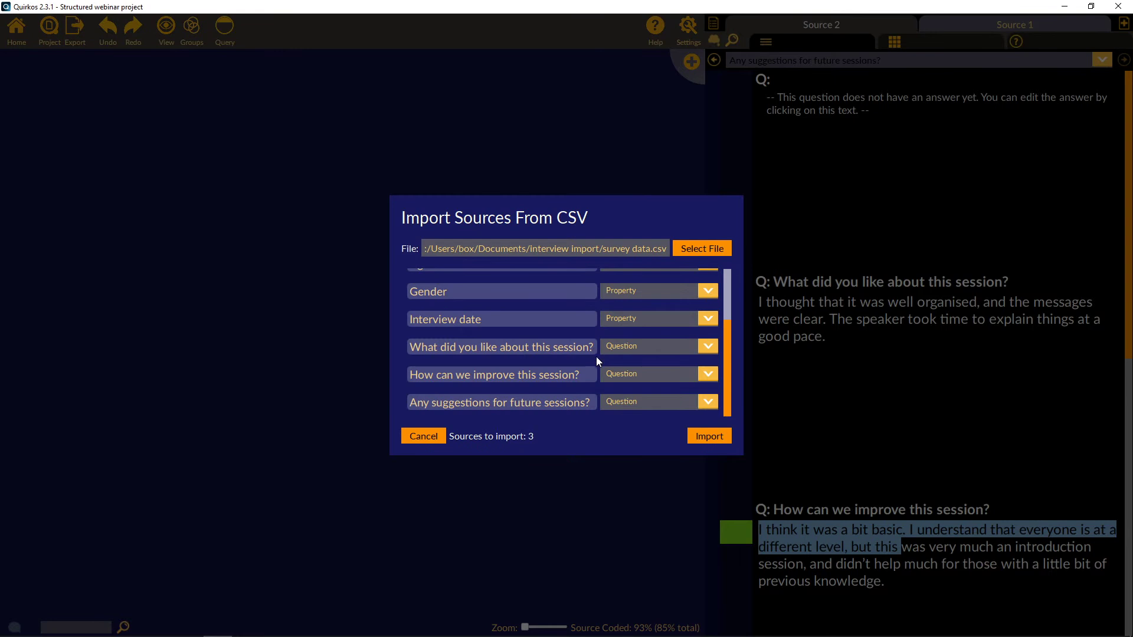
left_click(644, 349)
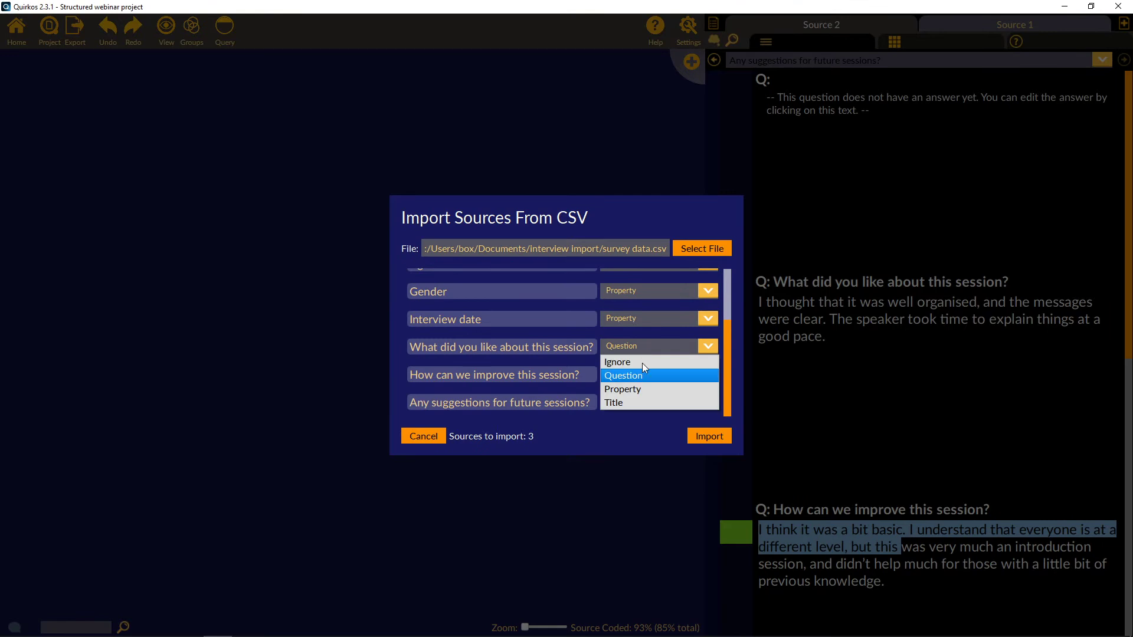
left_click(641, 389)
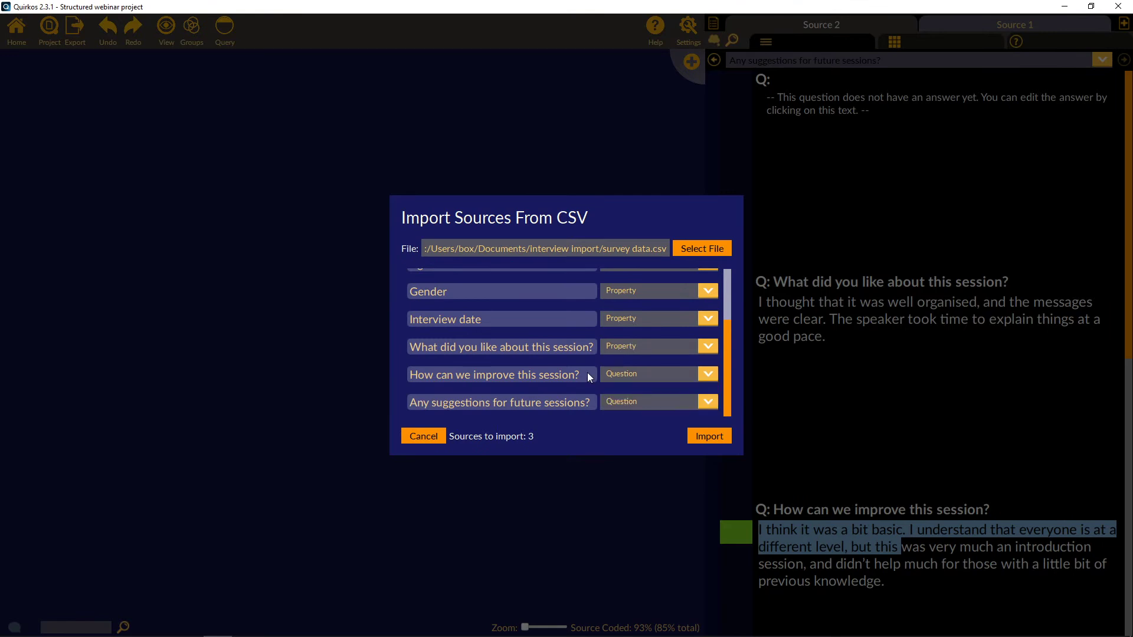
left_click(636, 348)
left_click(639, 380)
left_click(631, 324)
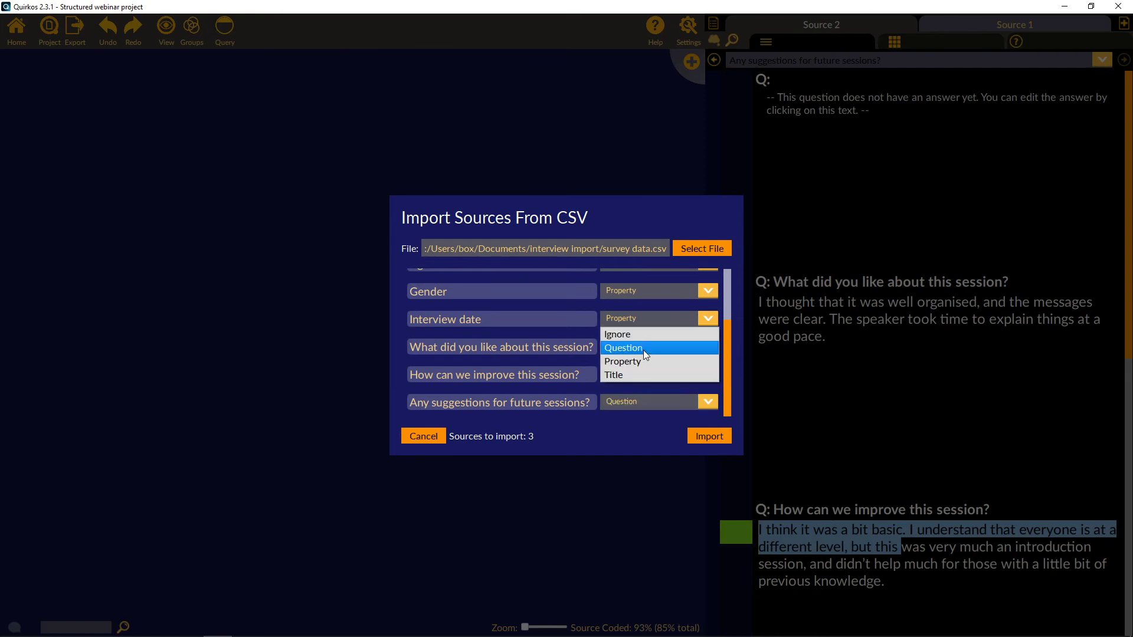
left_click(643, 348)
left_click(642, 320)
left_click(642, 361)
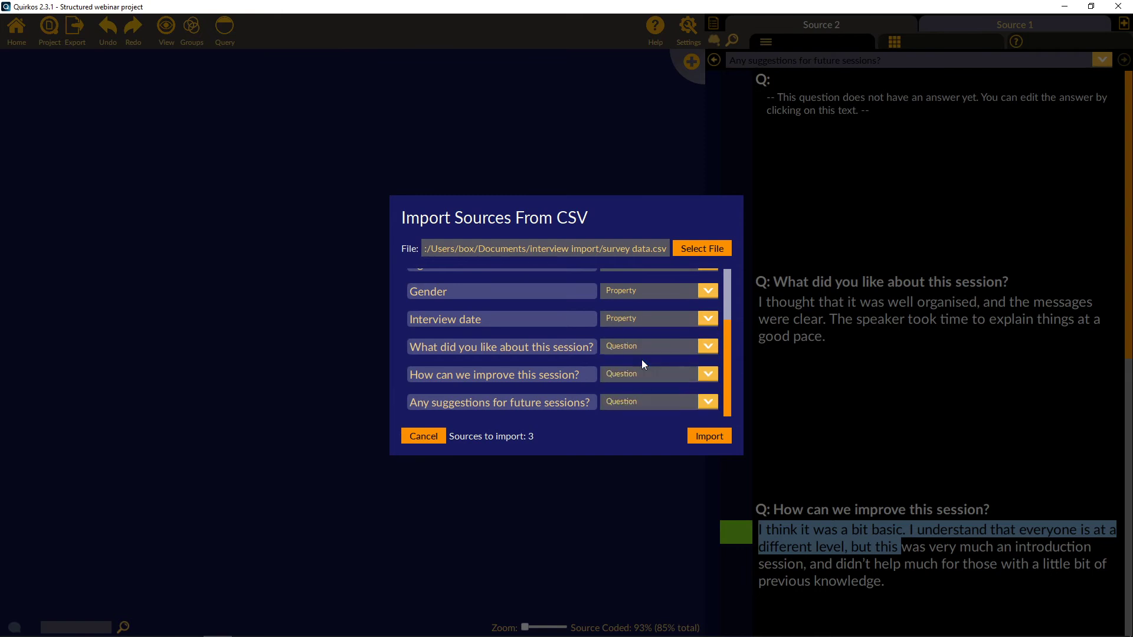
scroll(564, 357, "up", 1)
scroll(564, 356, "down", 1)
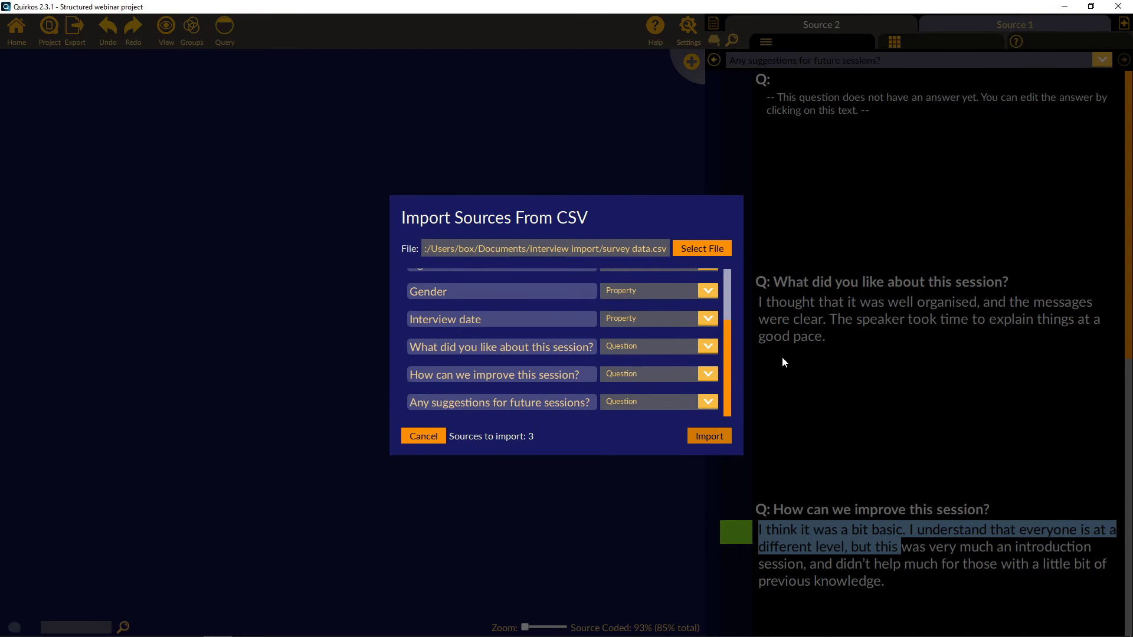
Import the survey rows as sources and read through the second respondent's answers.
key("Return")
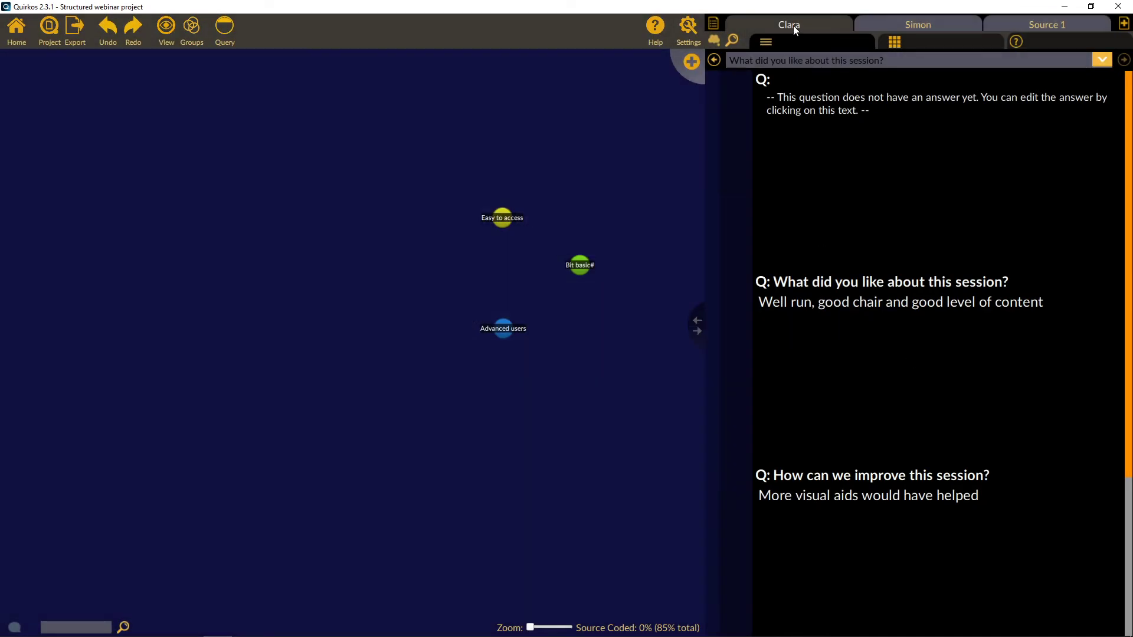
left_click(891, 26)
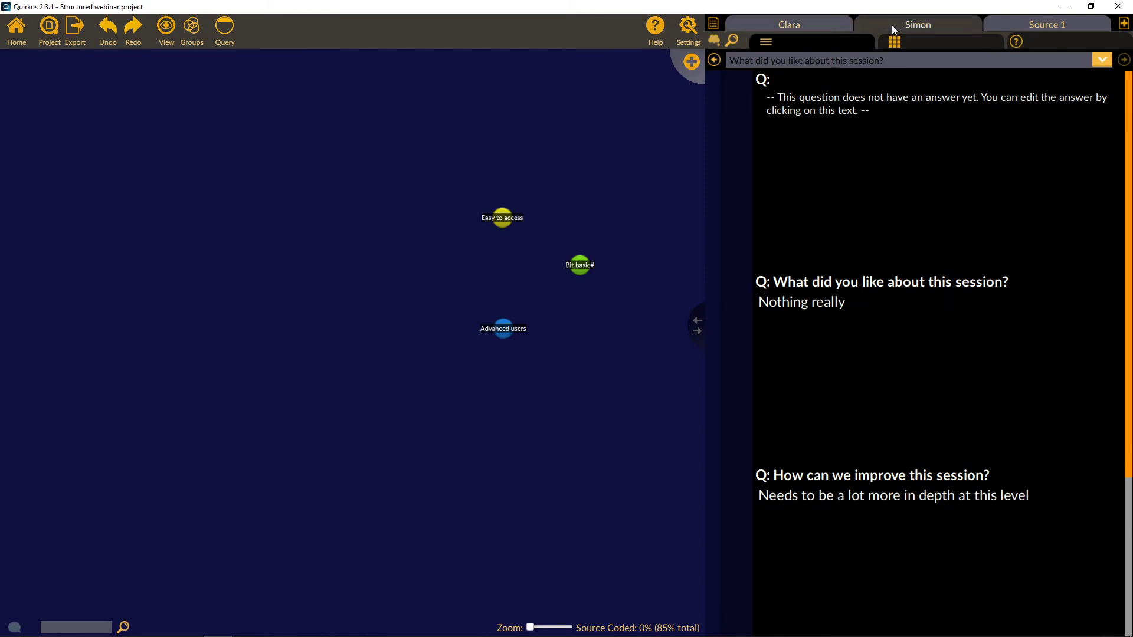
scroll(922, 341, "down", 3)
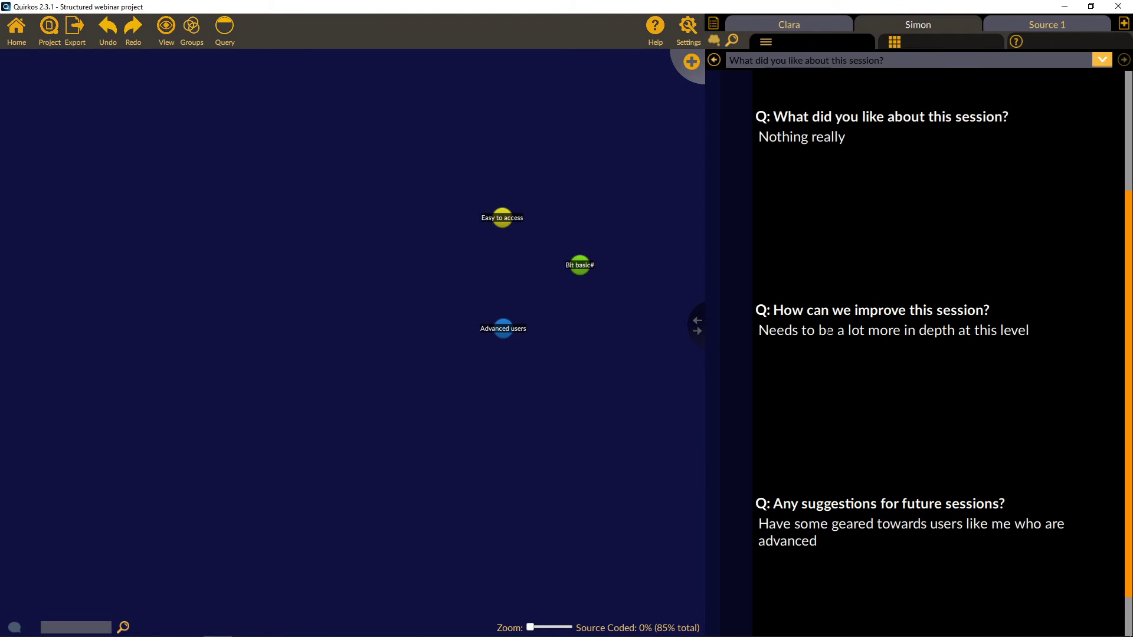
Code the needing-more-depth answer to Bit basic# and the advanced-users answer to Advanced users.
scroll(821, 336, "up", 3)
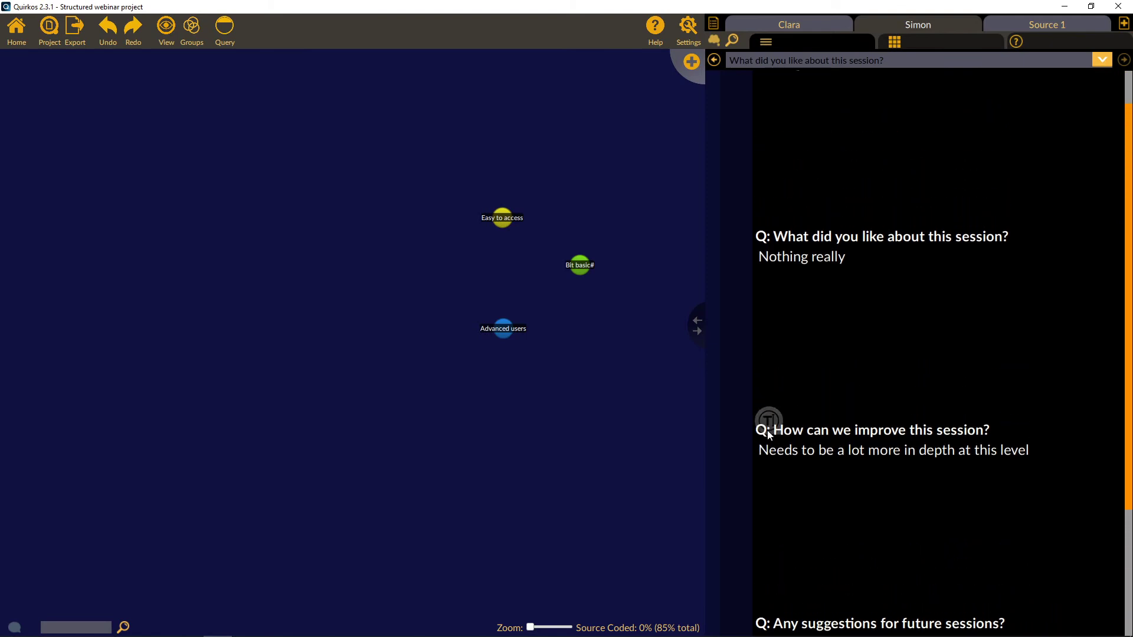
scroll(767, 489, "up", 1)
left_click_drag(760, 496, 580, 264)
scroll(877, 267, "down", 5)
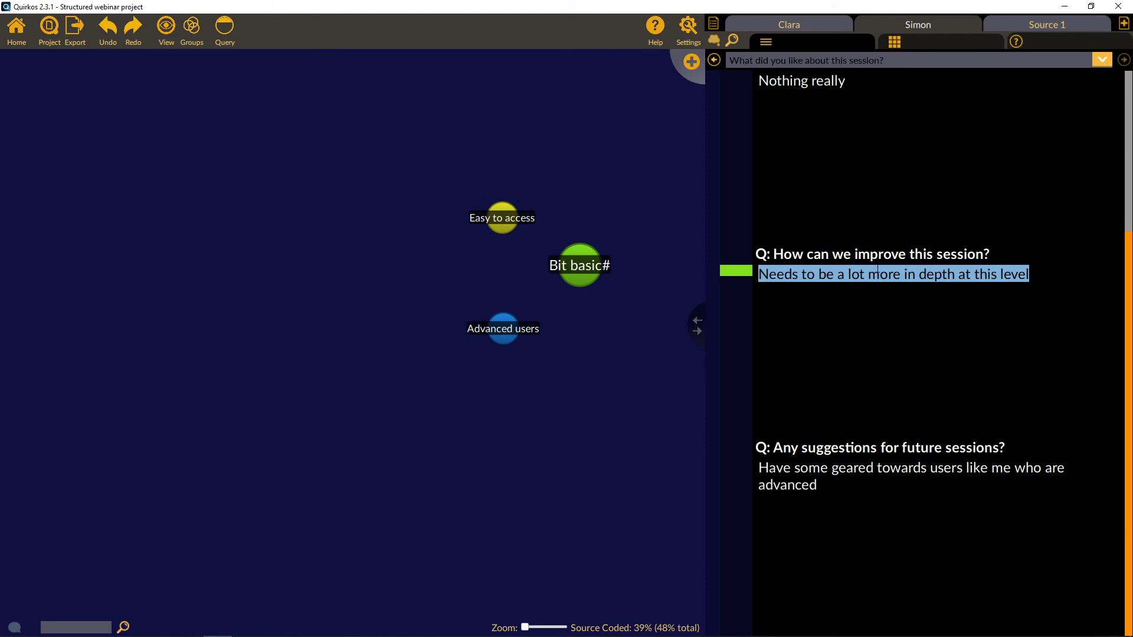
scroll(807, 487, "up", 4)
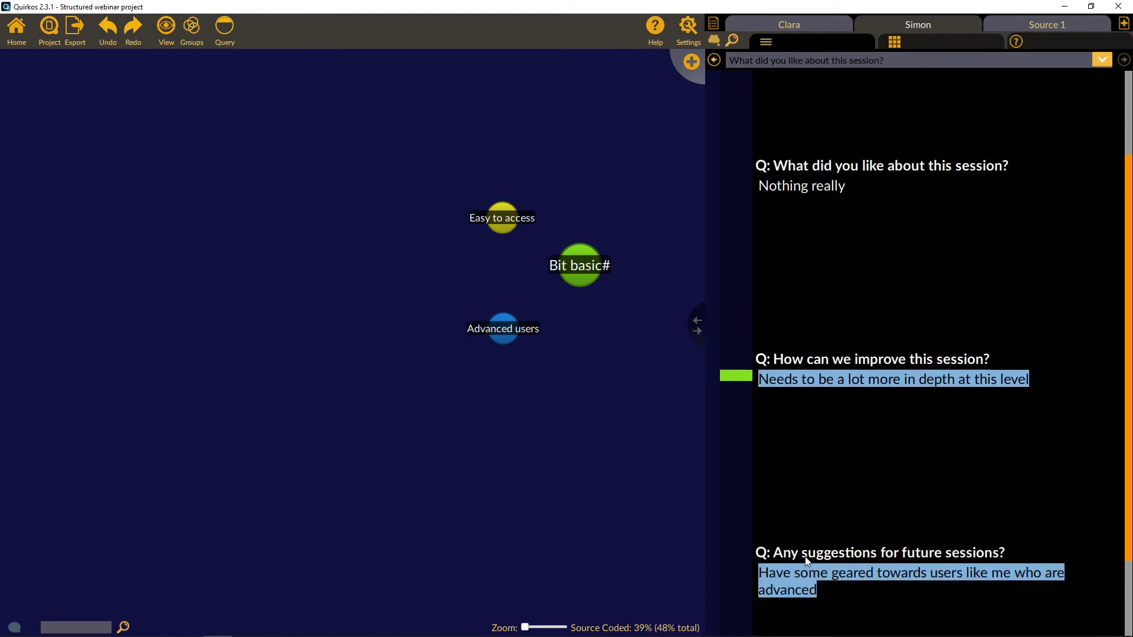
scroll(787, 614, "down", 2)
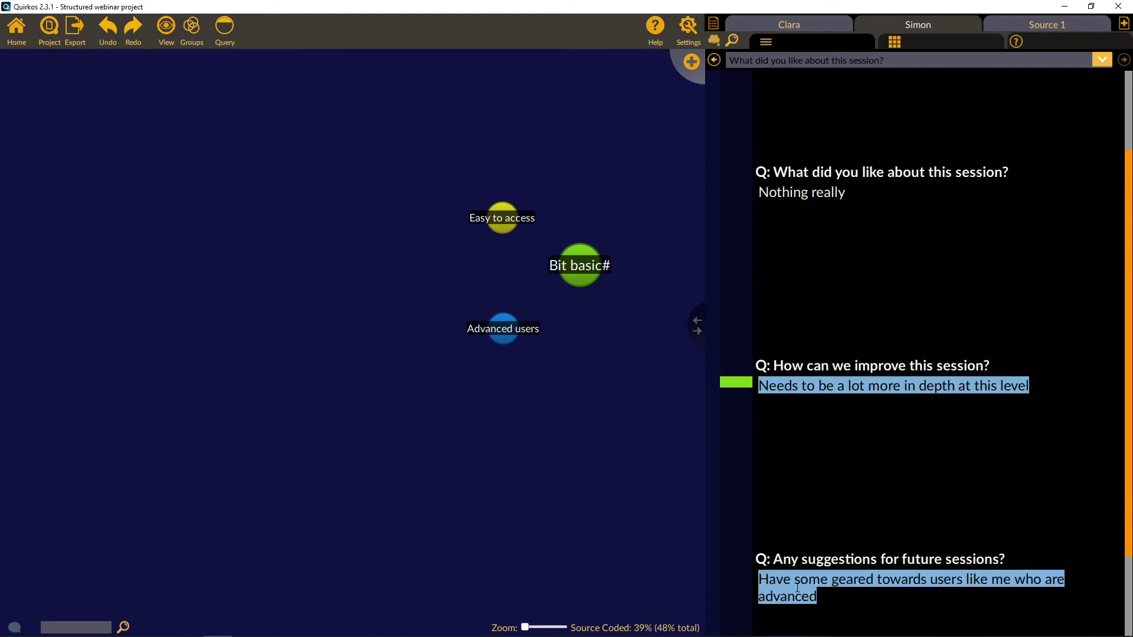
left_click_drag(820, 584, 497, 333)
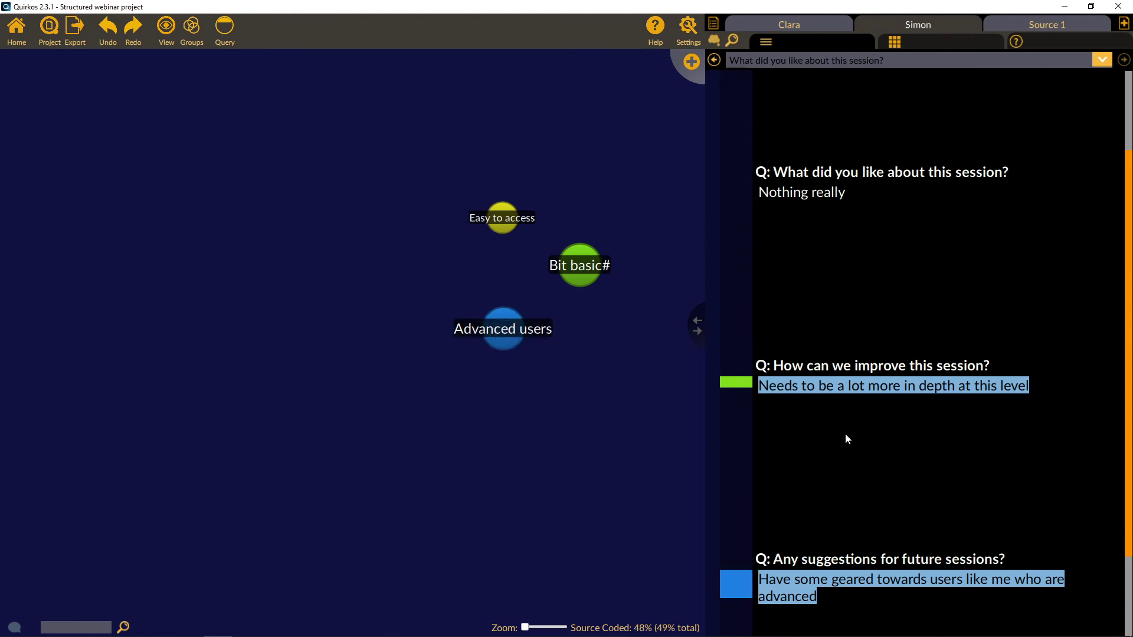
scroll(1007, 419, "down", 1)
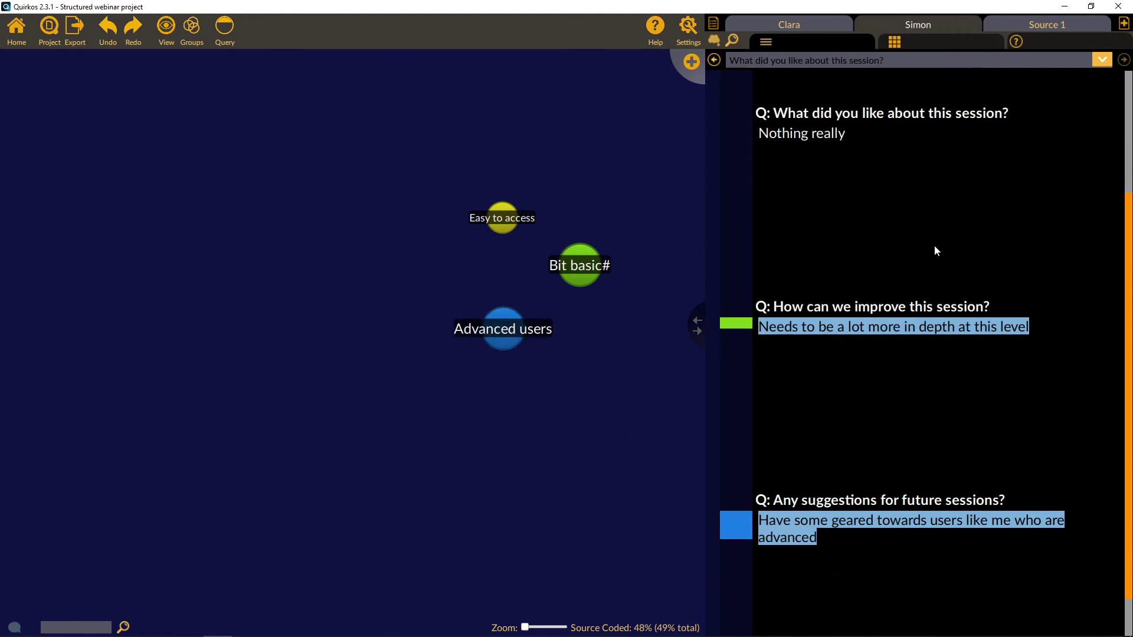
Switch from Clara's answers to Source 1, briefly checking the full sources list.
left_click(802, 20)
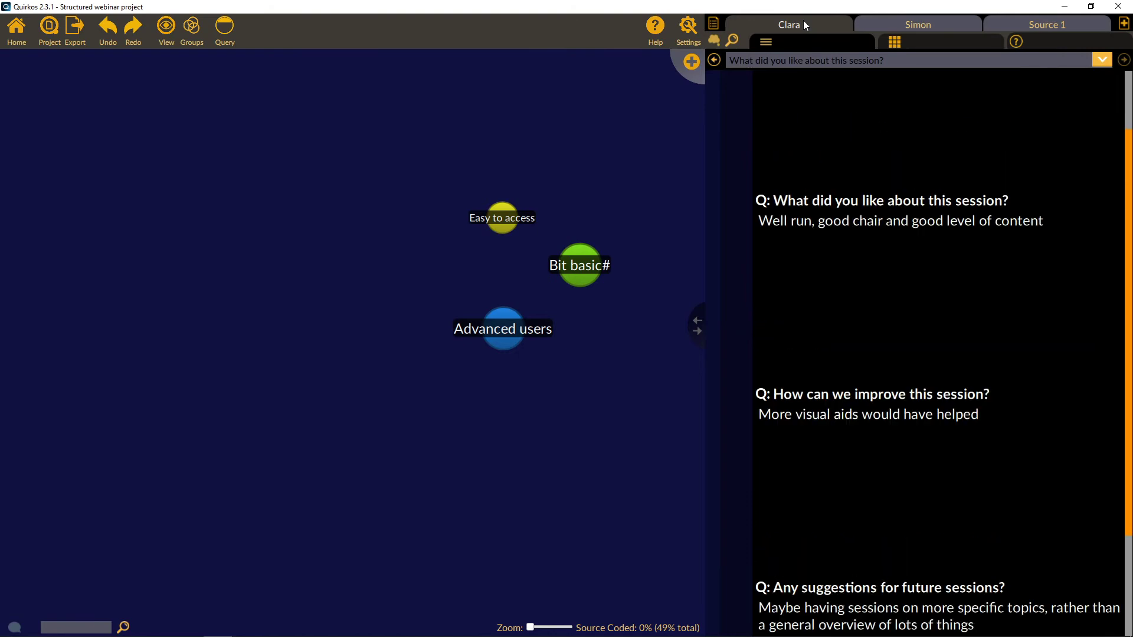
scroll(938, 338, "up", 4)
scroll(971, 351, "down", 6)
scroll(973, 354, "down", 1)
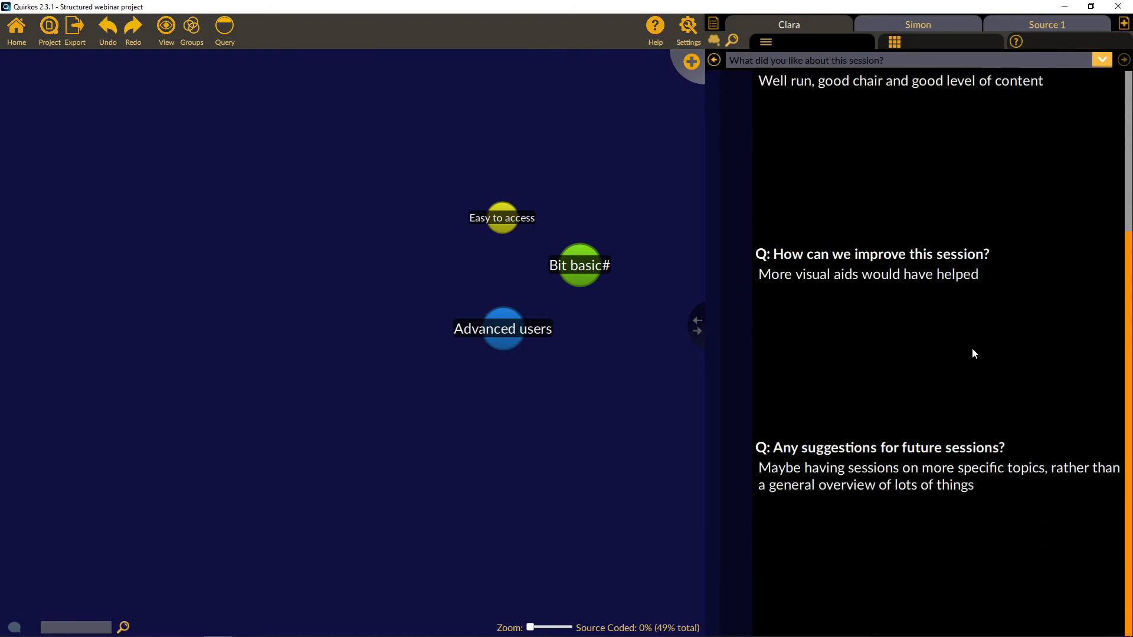
scroll(973, 354, "up", 4)
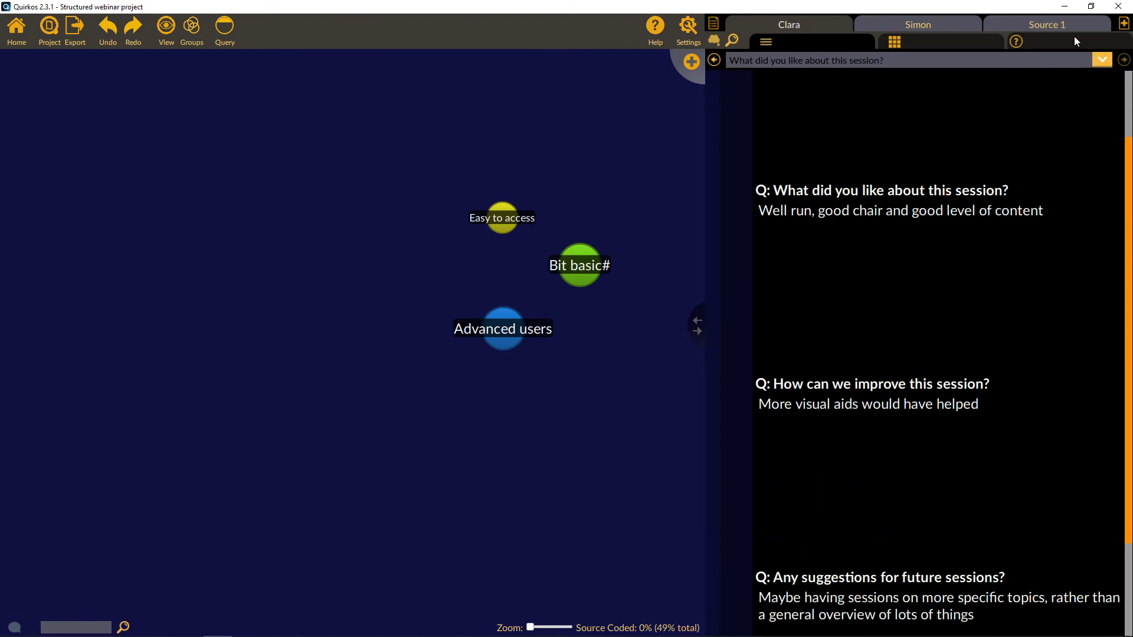
left_click(1057, 26)
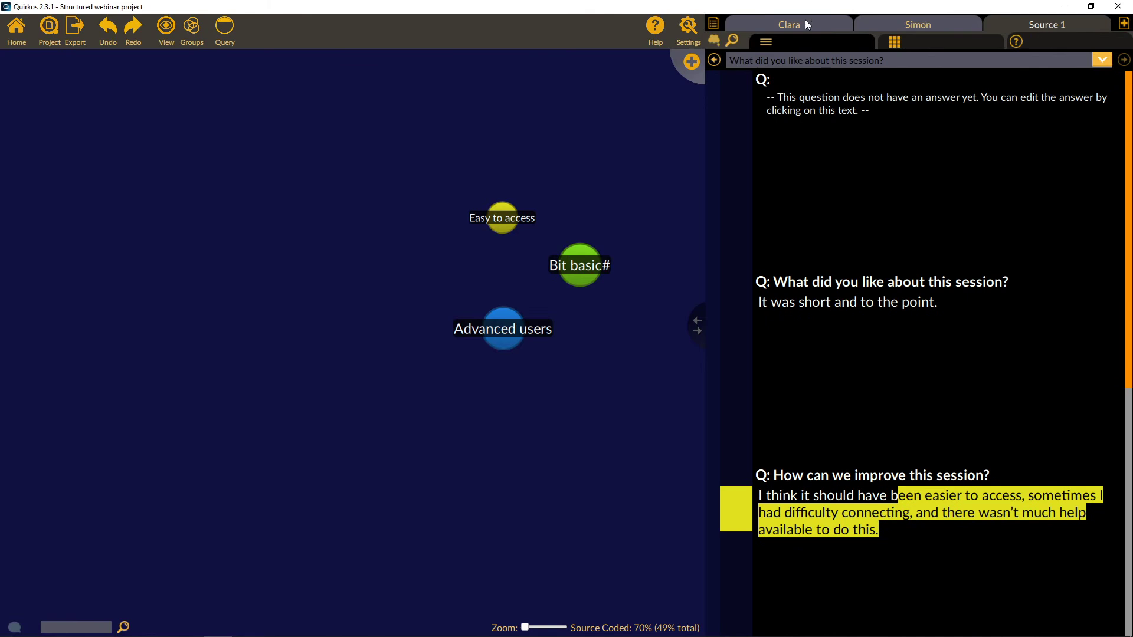
left_click(713, 24)
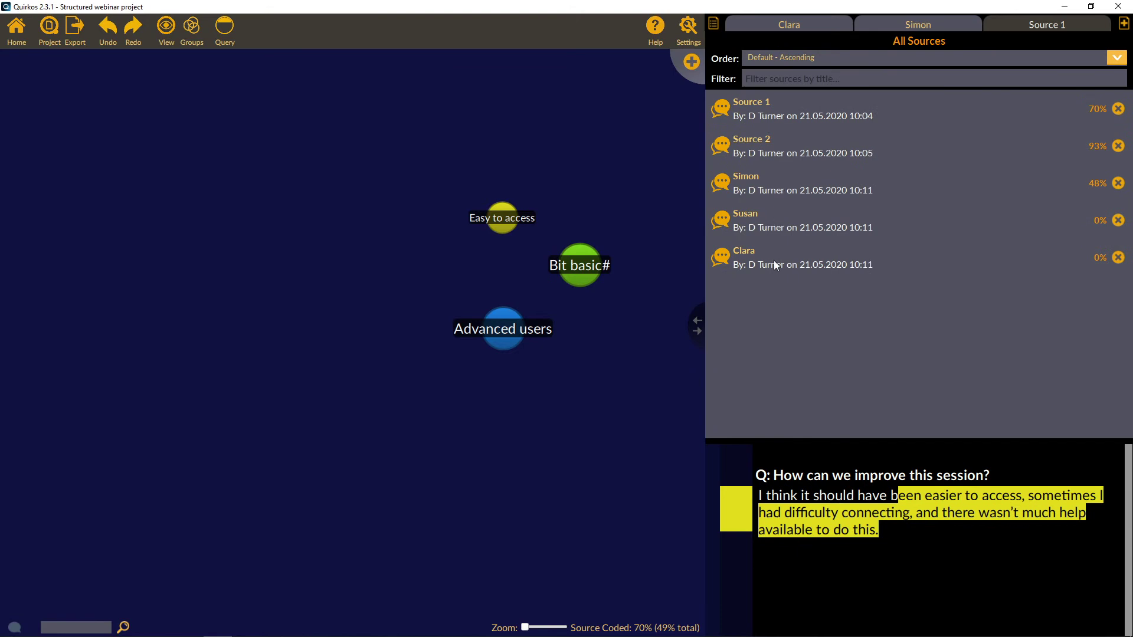
left_click(931, 490)
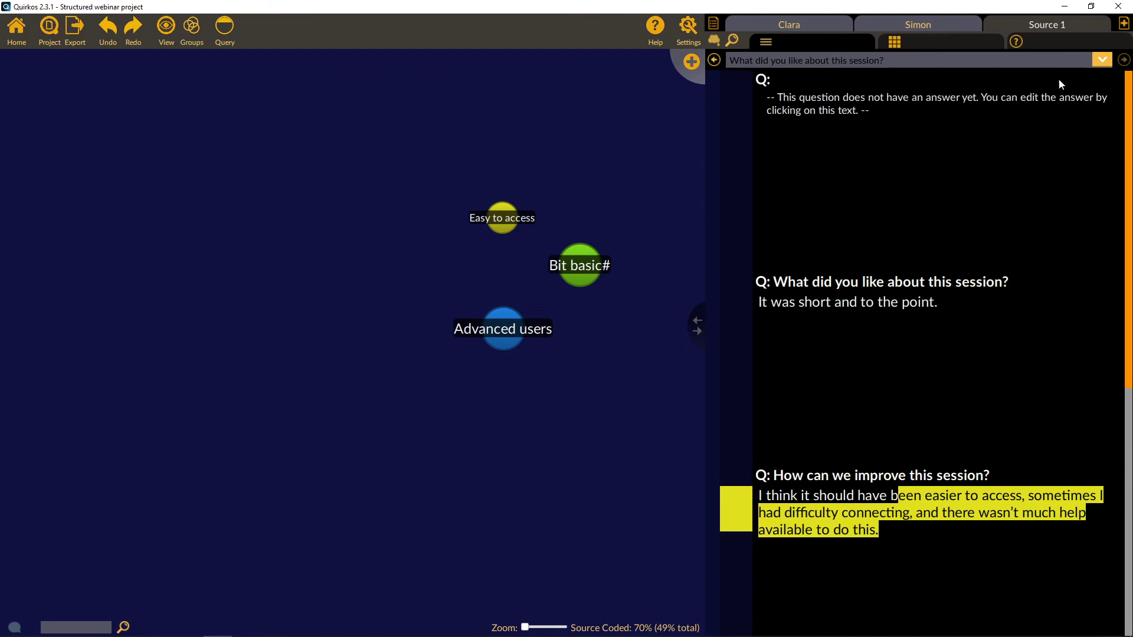
Step through Source 1's questions, ending on the unanswered first question.
left_click(1102, 60)
left_click(1009, 101)
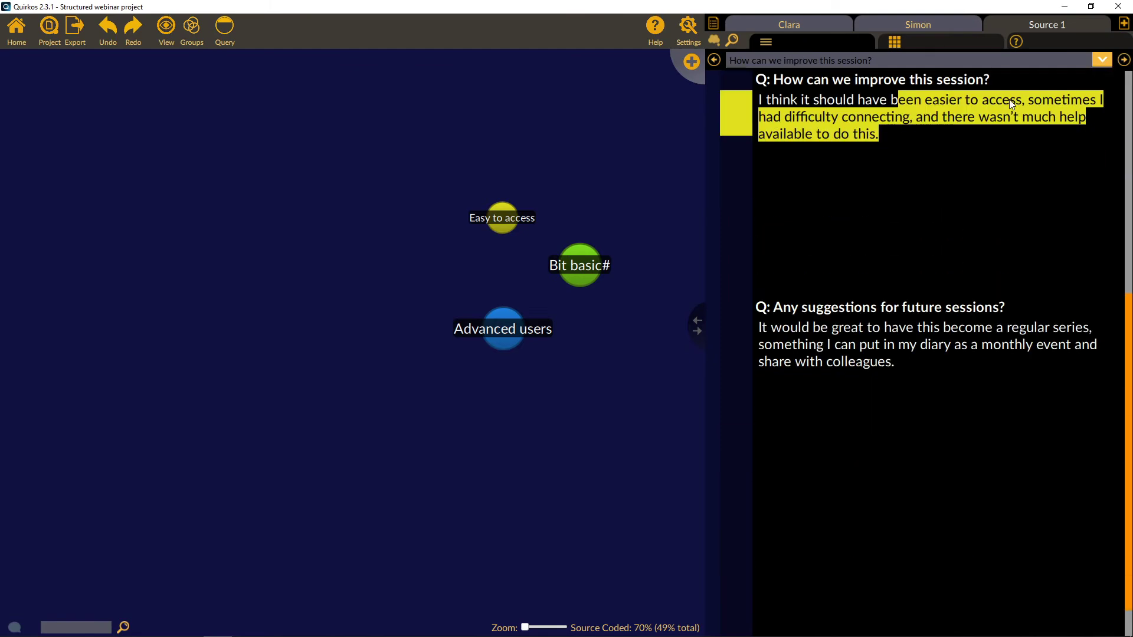
left_click(1102, 60)
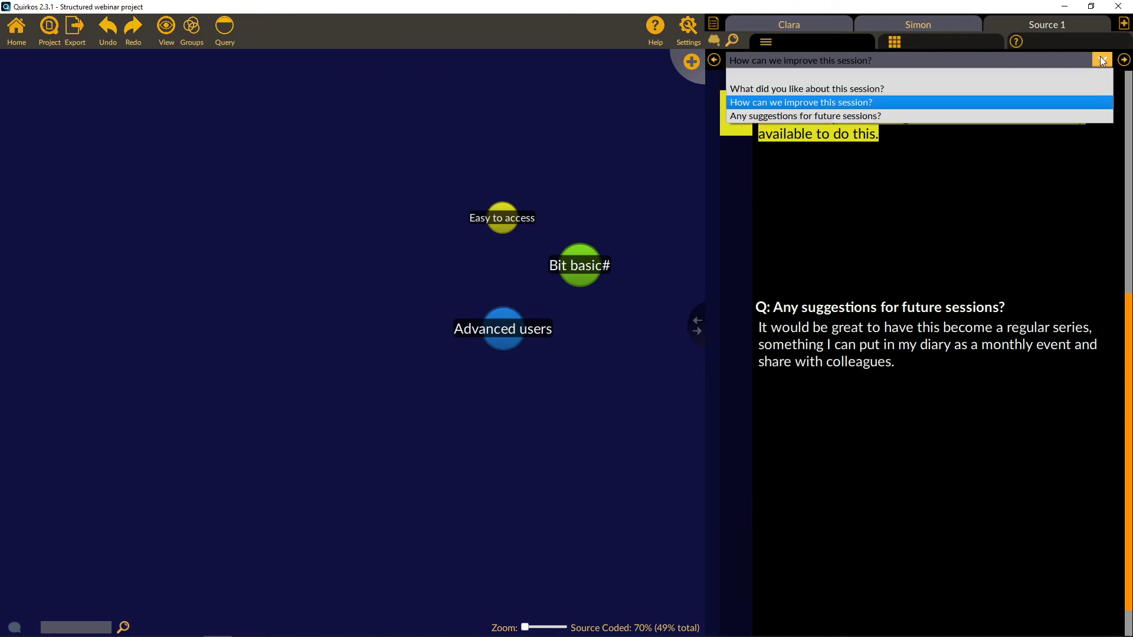
left_click(1104, 60)
scroll(1125, 65, "down", 1)
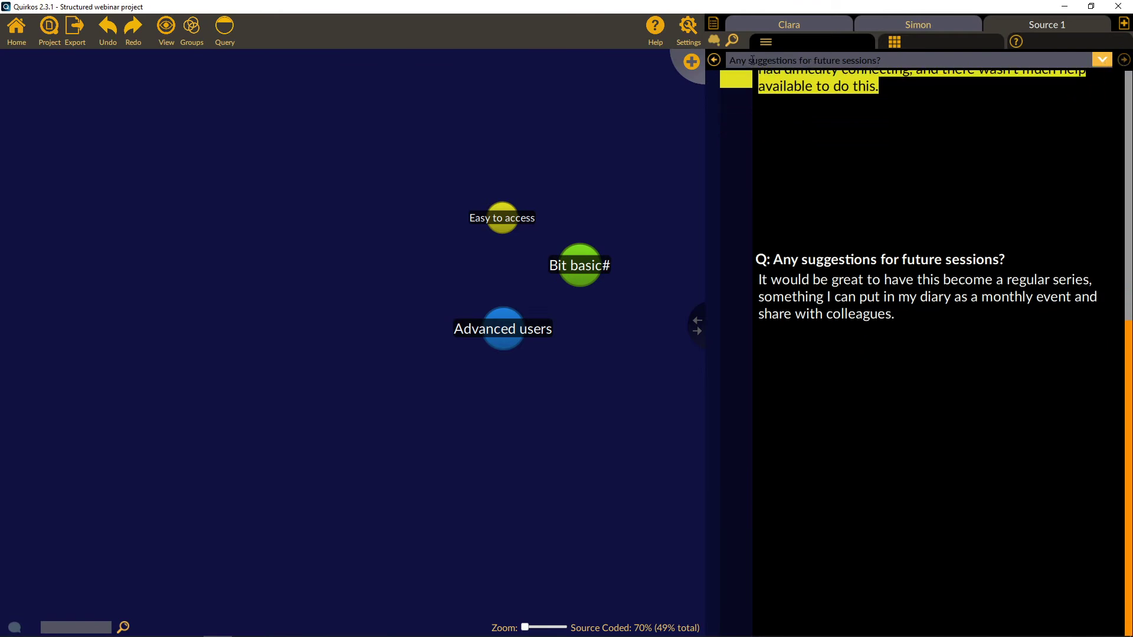
left_click(714, 61)
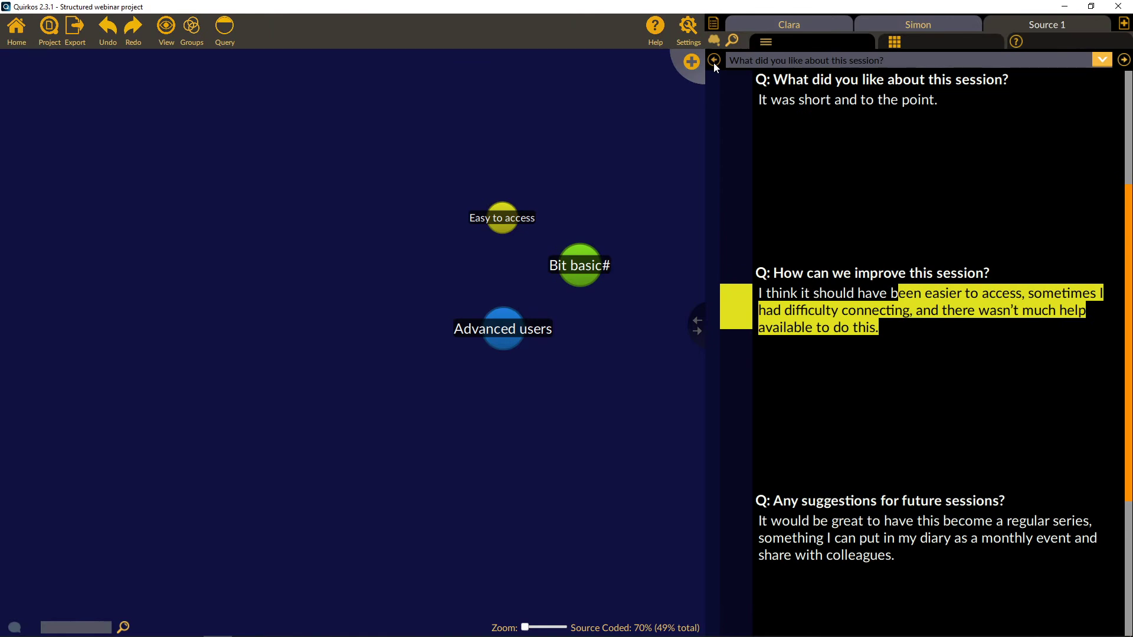
left_click(1124, 60)
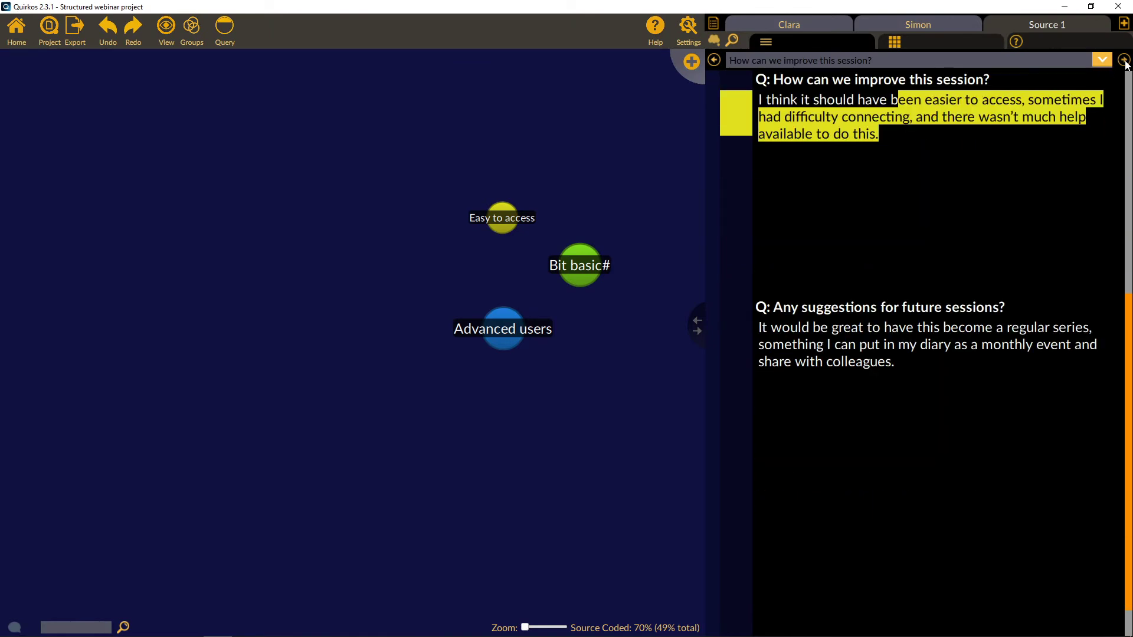
left_click(1124, 61)
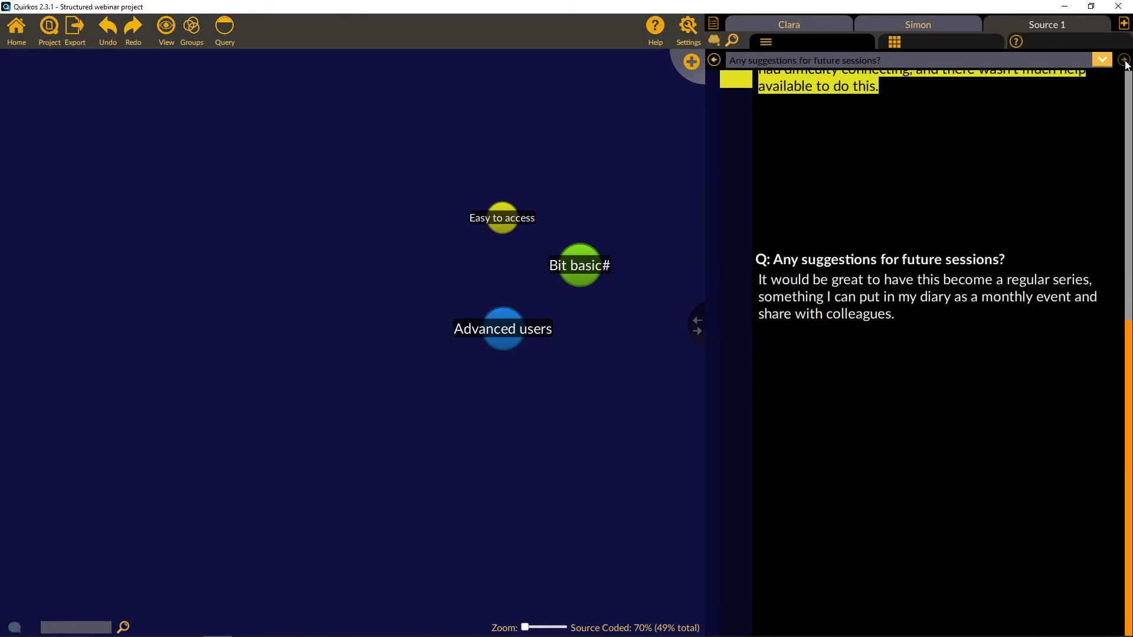
left_click(714, 61)
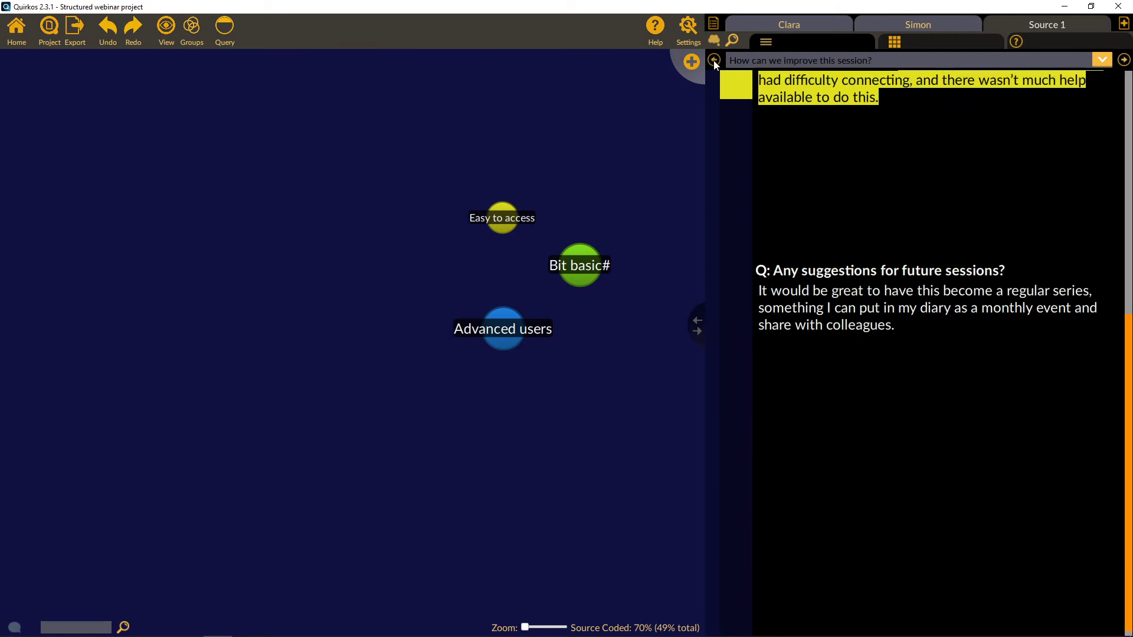
left_click(713, 61)
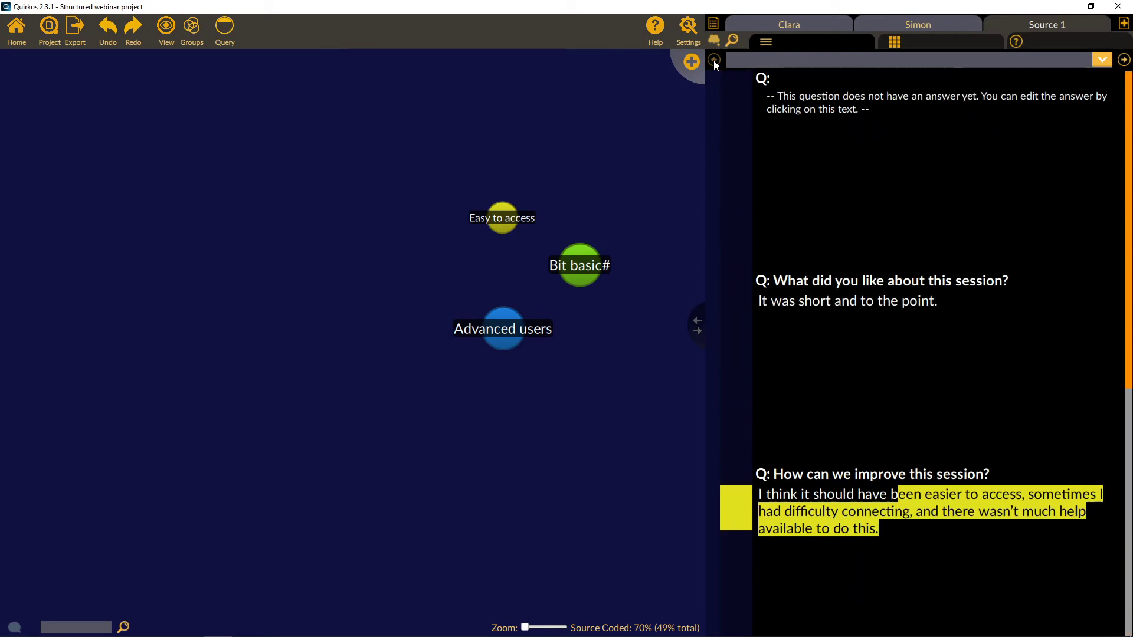
Reword question 2 into 'What did you like most about this session?' and save it as a new question.
left_click(1081, 46)
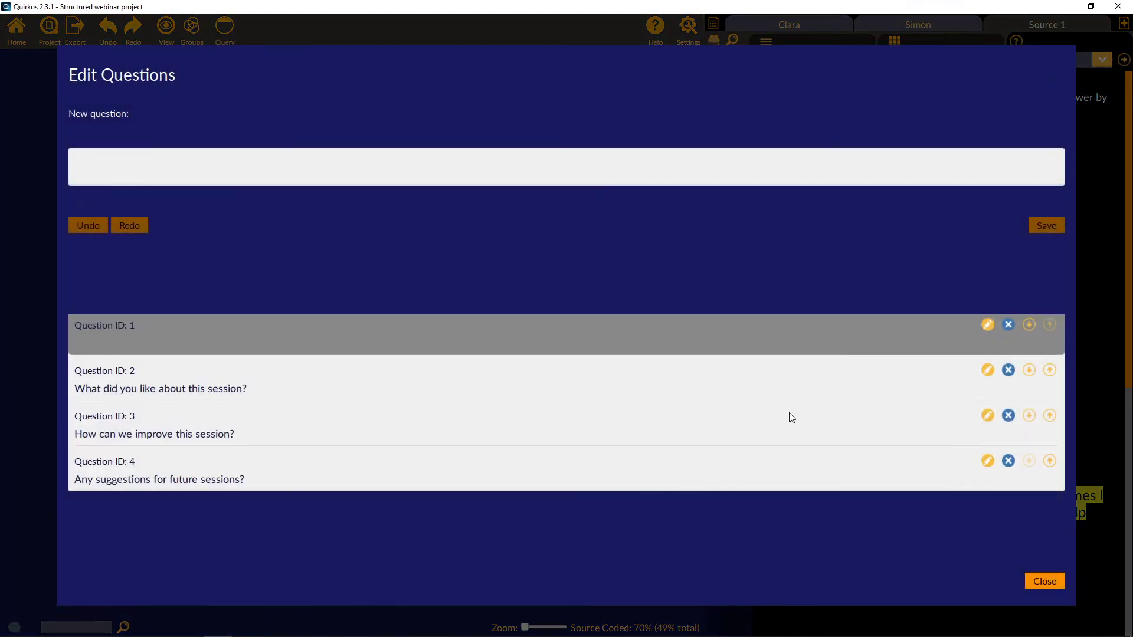
left_click(254, 391)
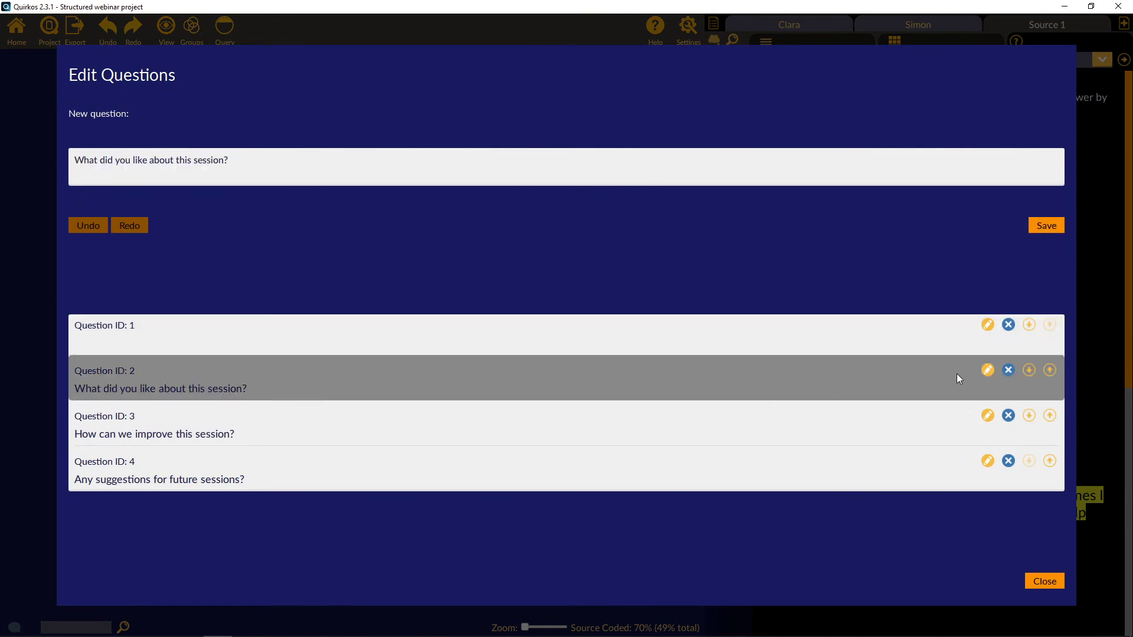
left_click(988, 370)
left_click(172, 392)
type("most")
left_click(1045, 227)
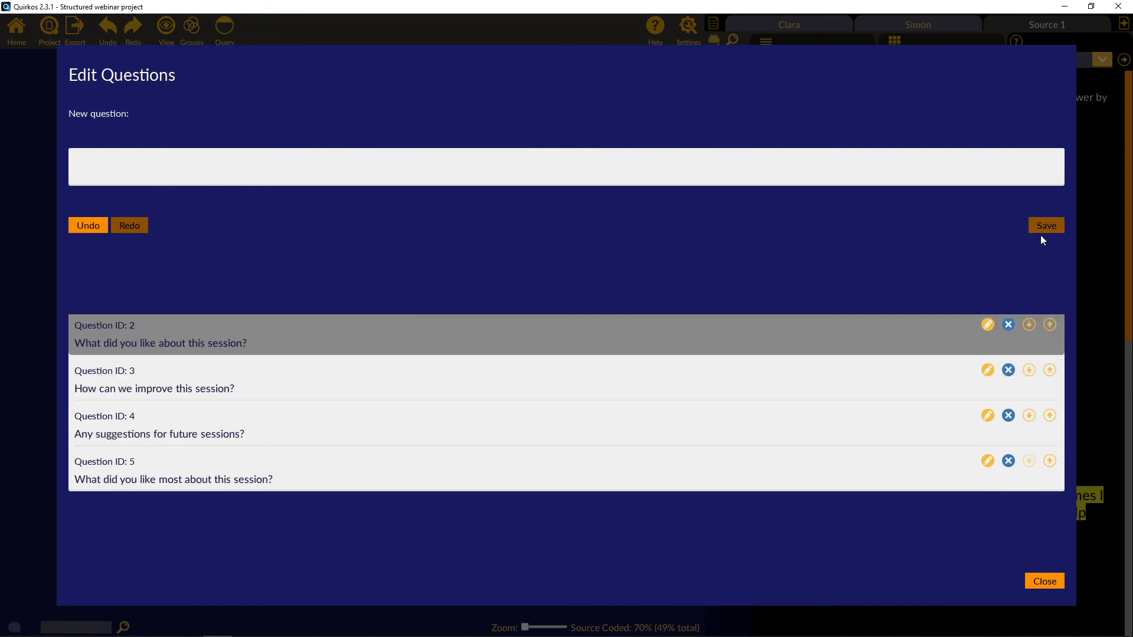
left_click(1046, 583)
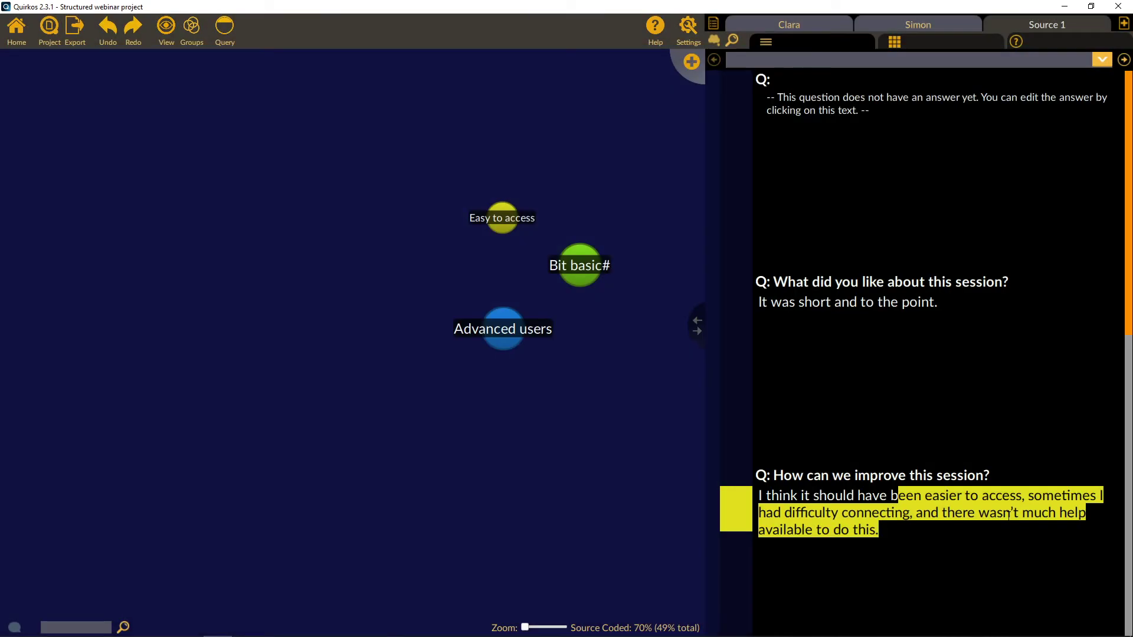
scroll(1011, 362, "down", 2)
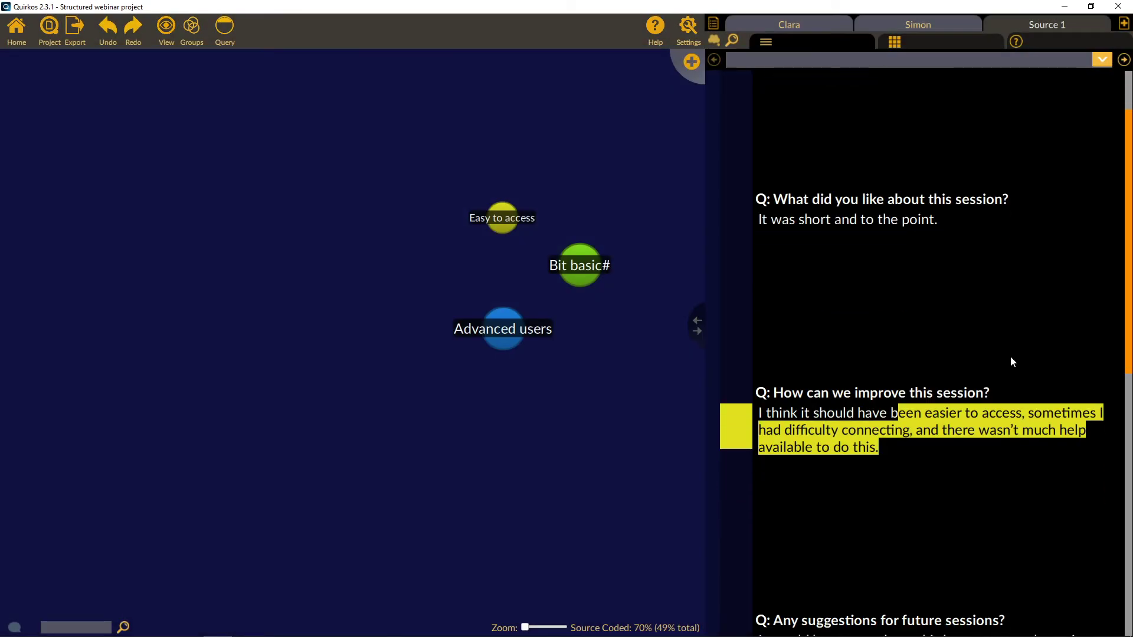
scroll(1127, 352, "up", 2)
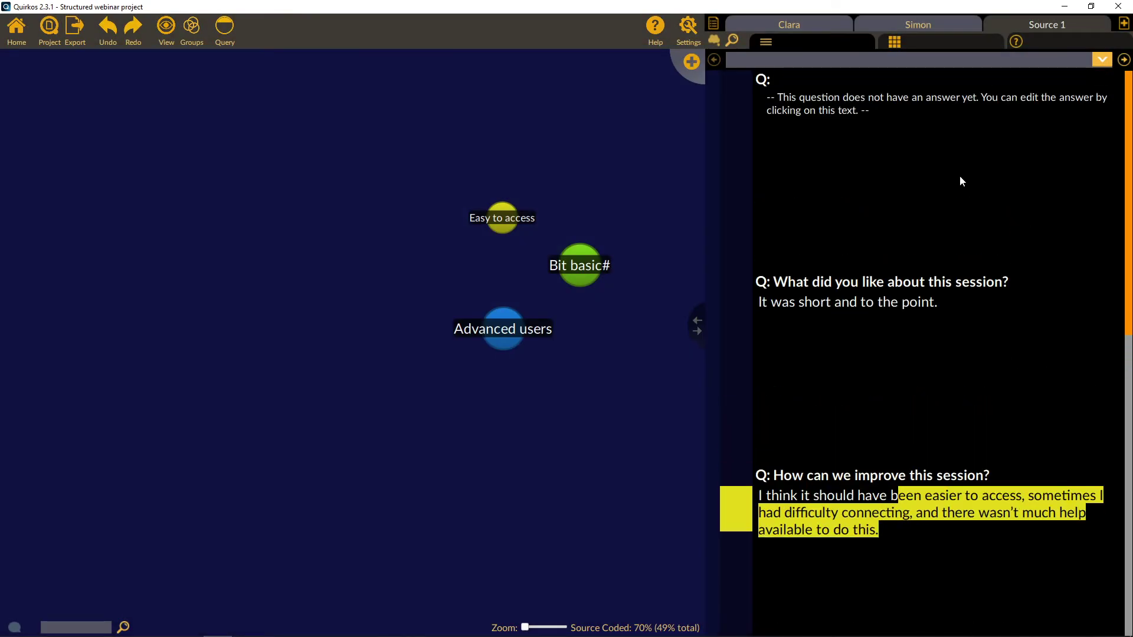
Set Source 1's properties to Age 32, Gender Female and Interview date 13/05/2020.
left_click(931, 43)
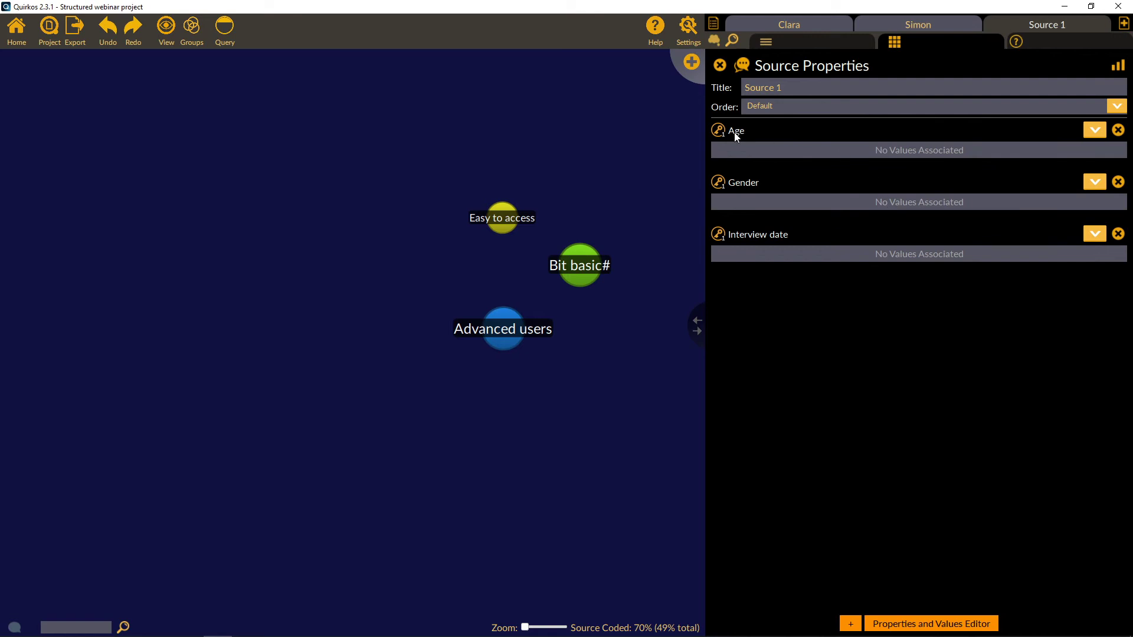
left_click(1095, 130)
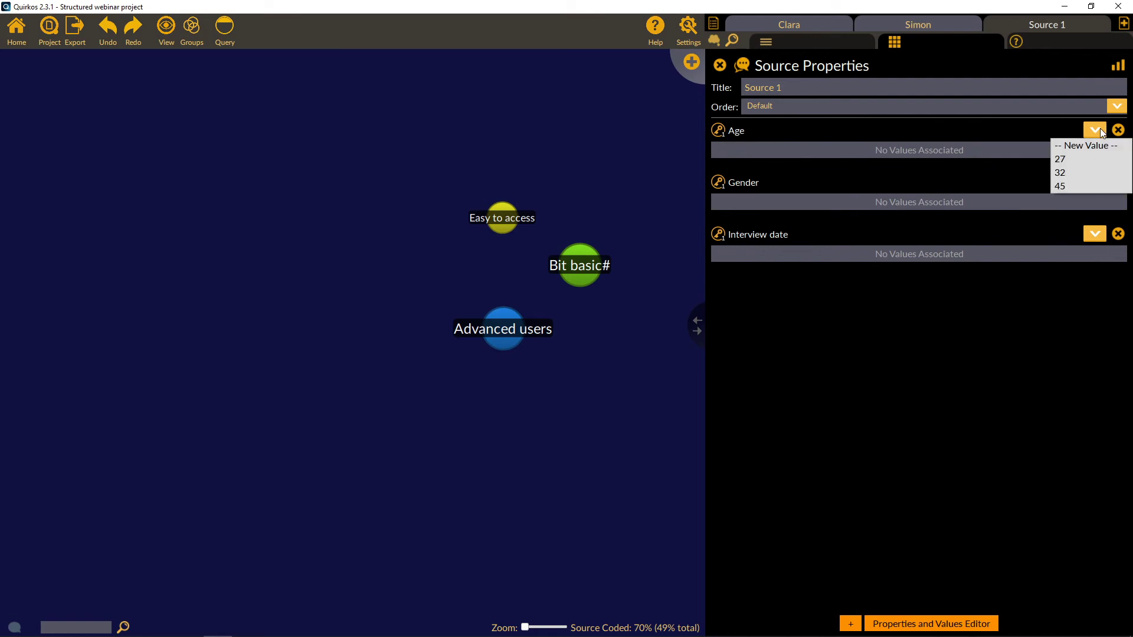
left_click(1090, 172)
left_click(1095, 184)
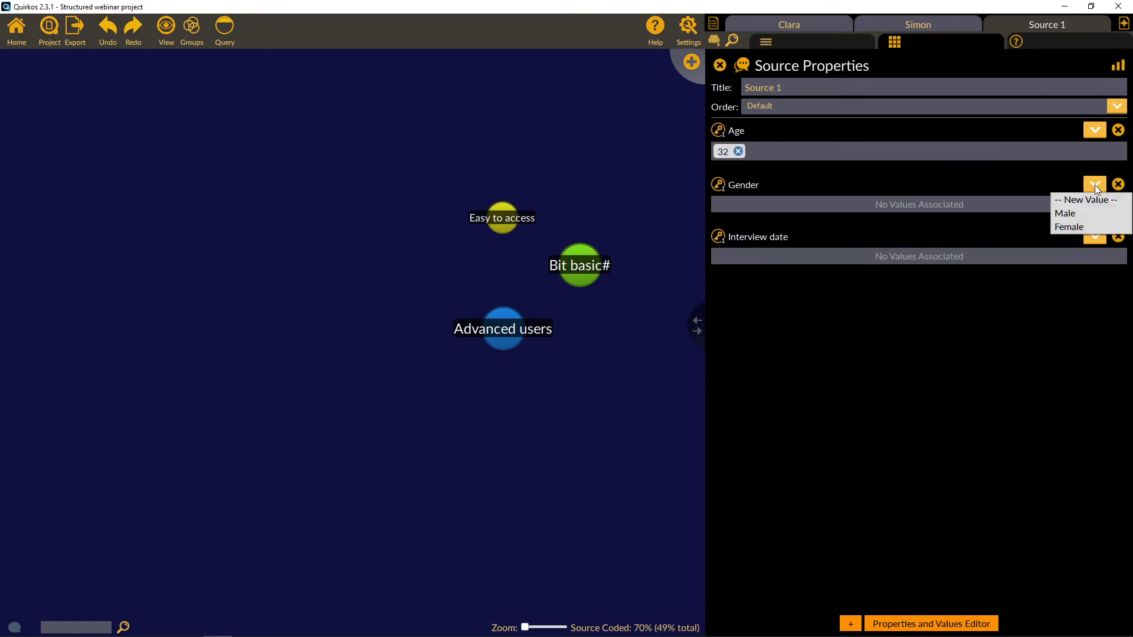
left_click(1083, 228)
left_click(1091, 240)
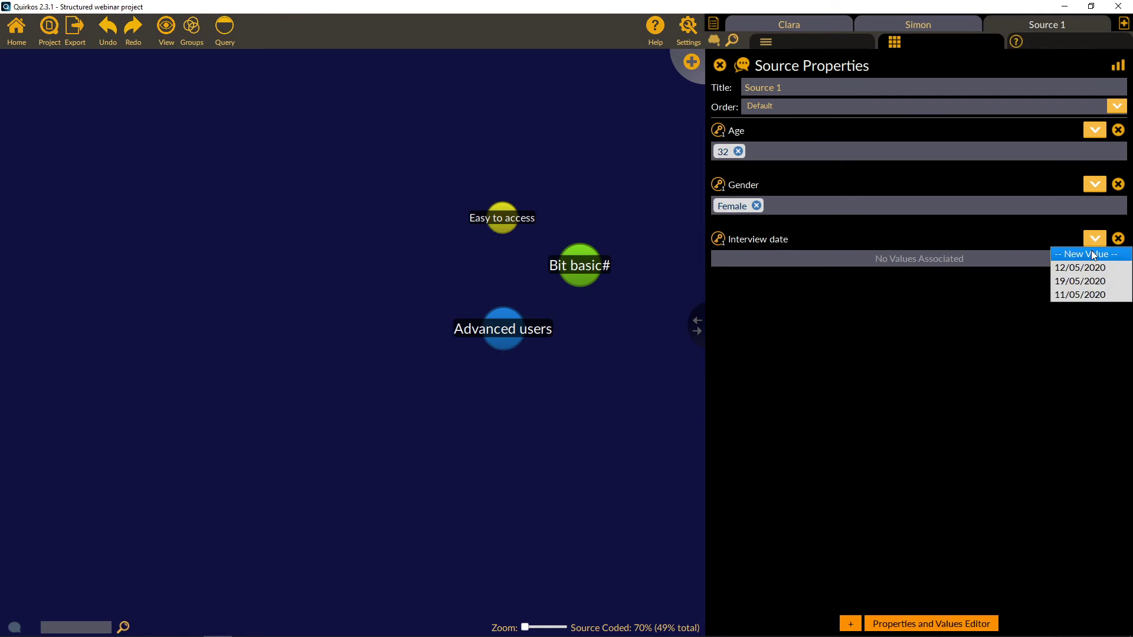
left_click(1091, 251)
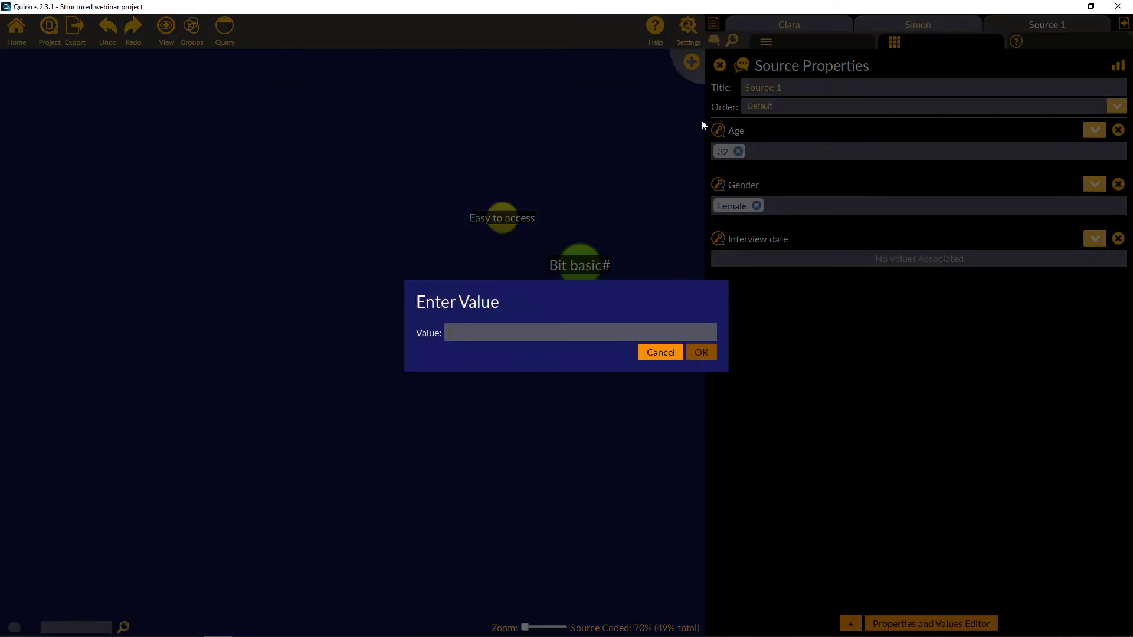
type("13/05/2020")
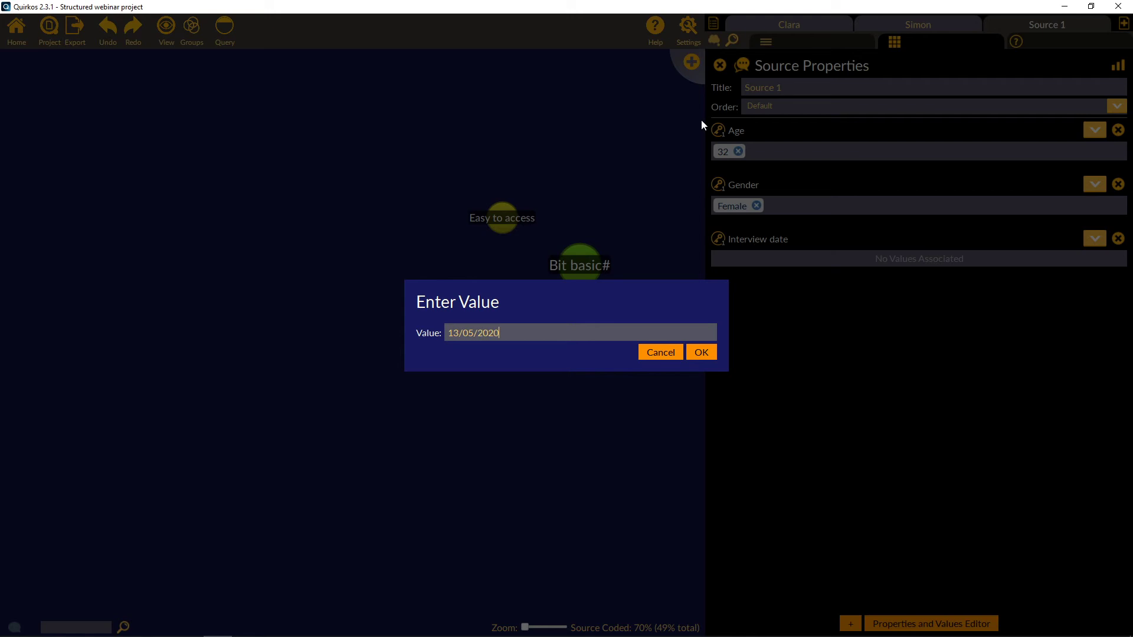
key("Return")
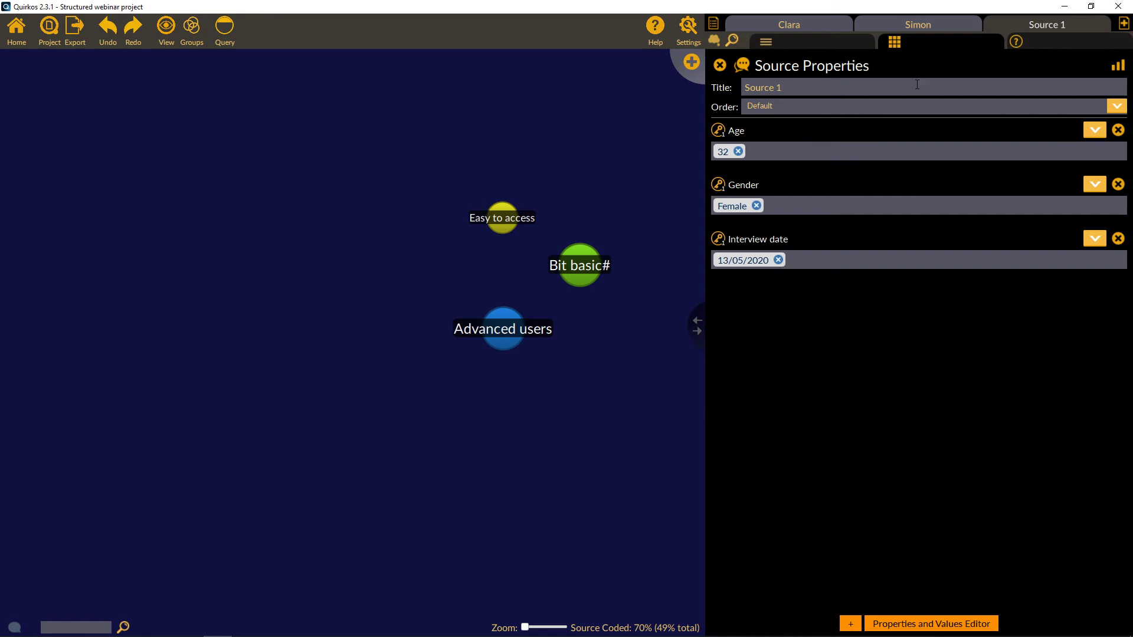
Compare Simon's and Clara's properties, then show Clara's answer text again.
left_click(907, 27)
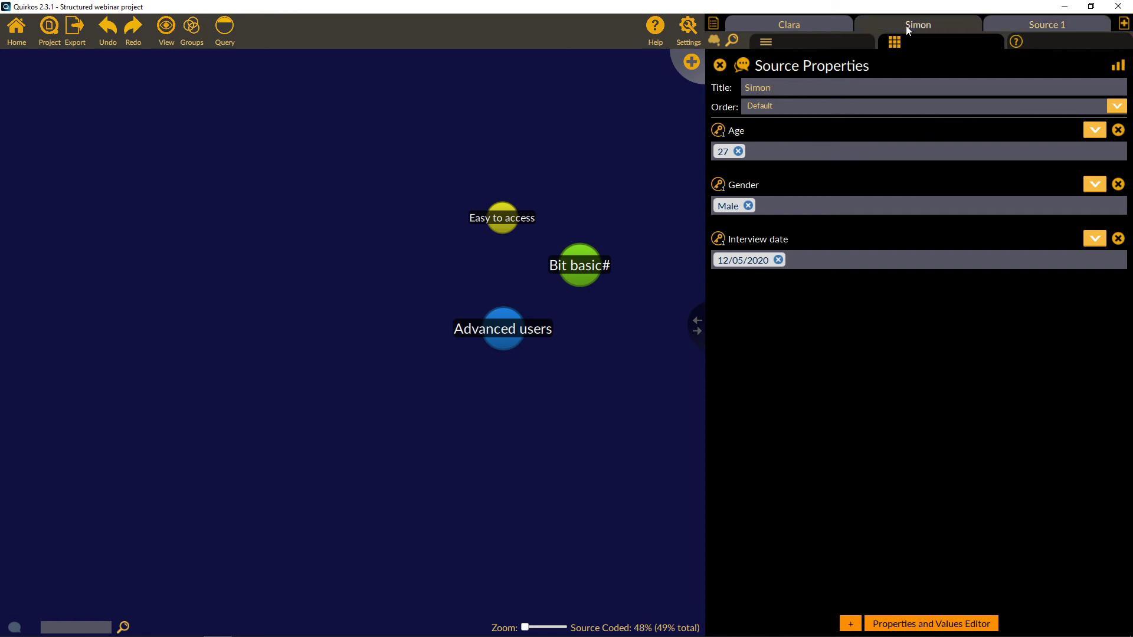
left_click(798, 26)
left_click(893, 22)
left_click(833, 23)
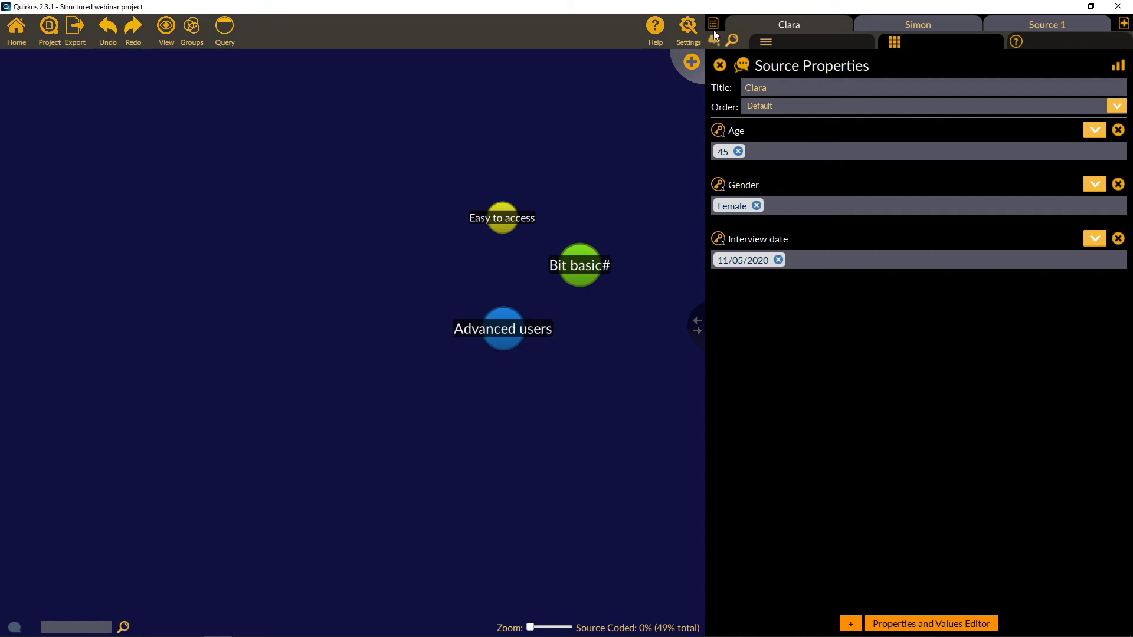
left_click(783, 45)
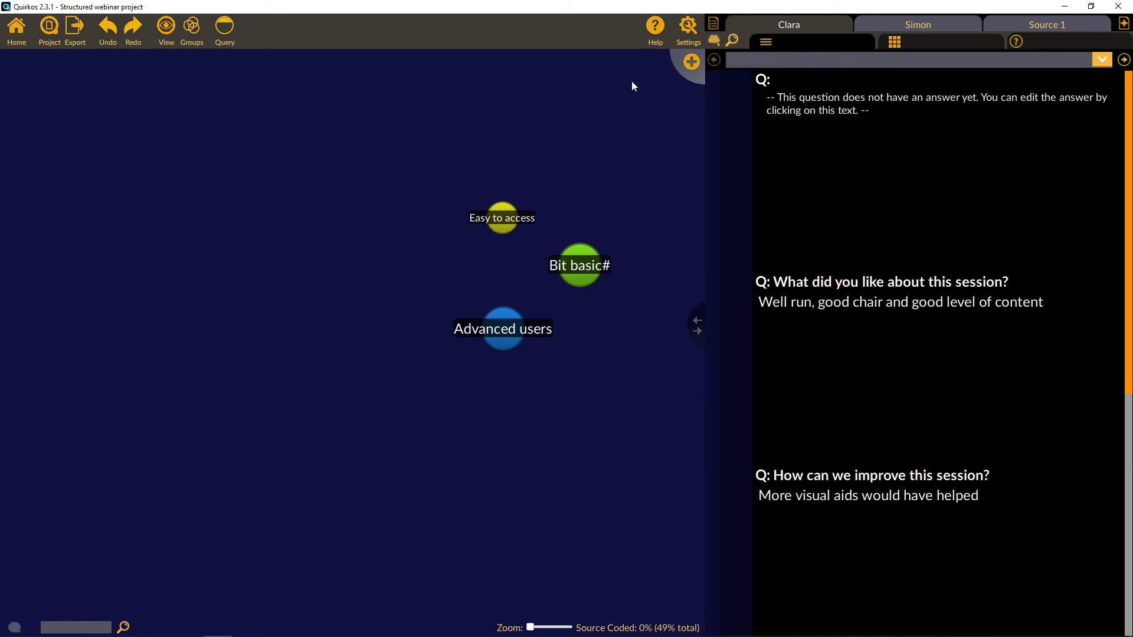
Run the Age 27 property query and view its Advanced users quote.
left_click(227, 27)
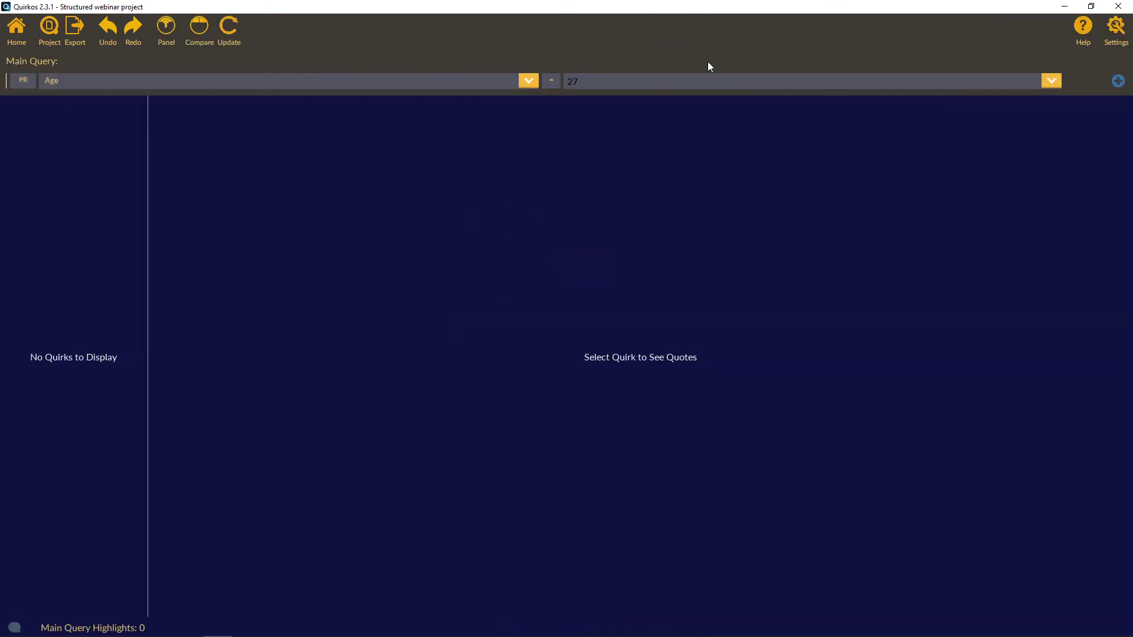
left_click(228, 27)
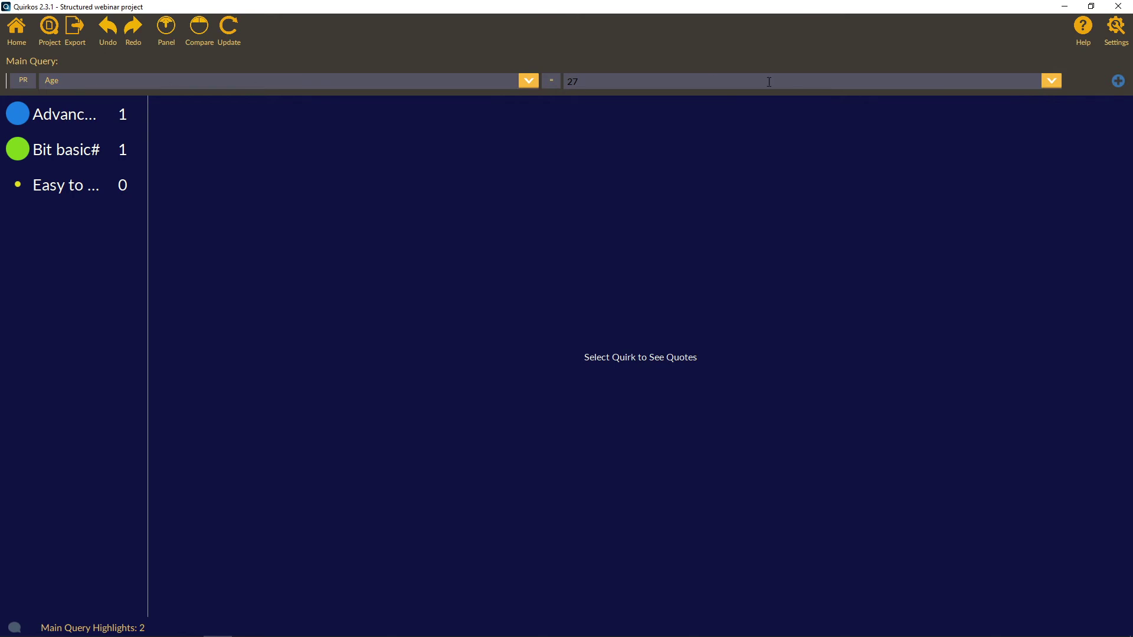
left_click(68, 116)
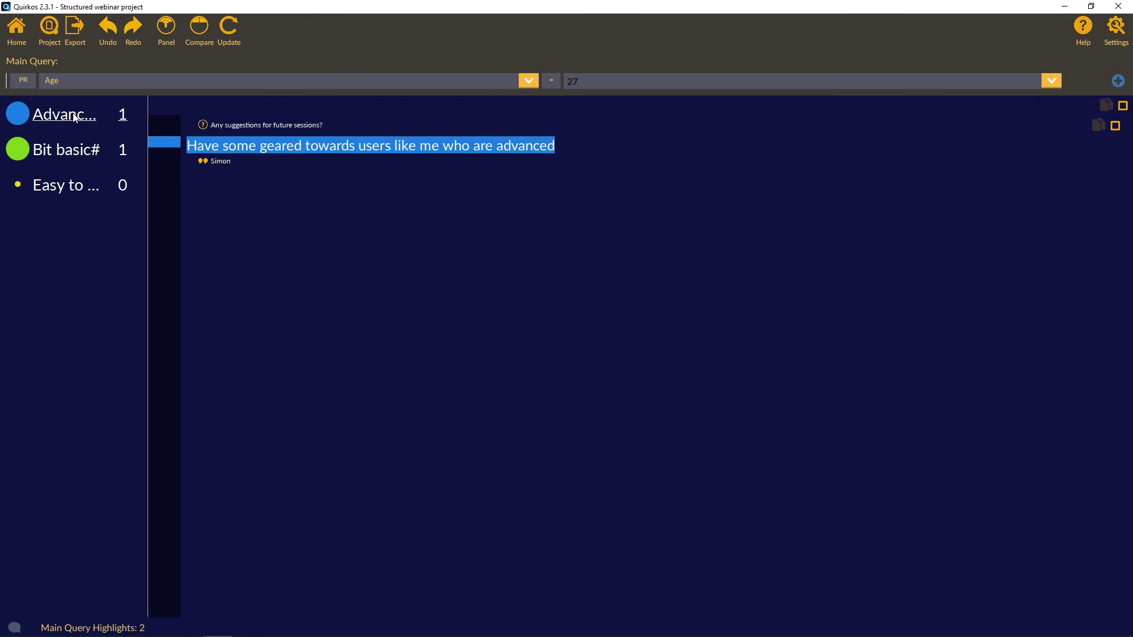
Change the query to Age > 27 and view Source 1's Easy to access quote.
left_click(552, 81)
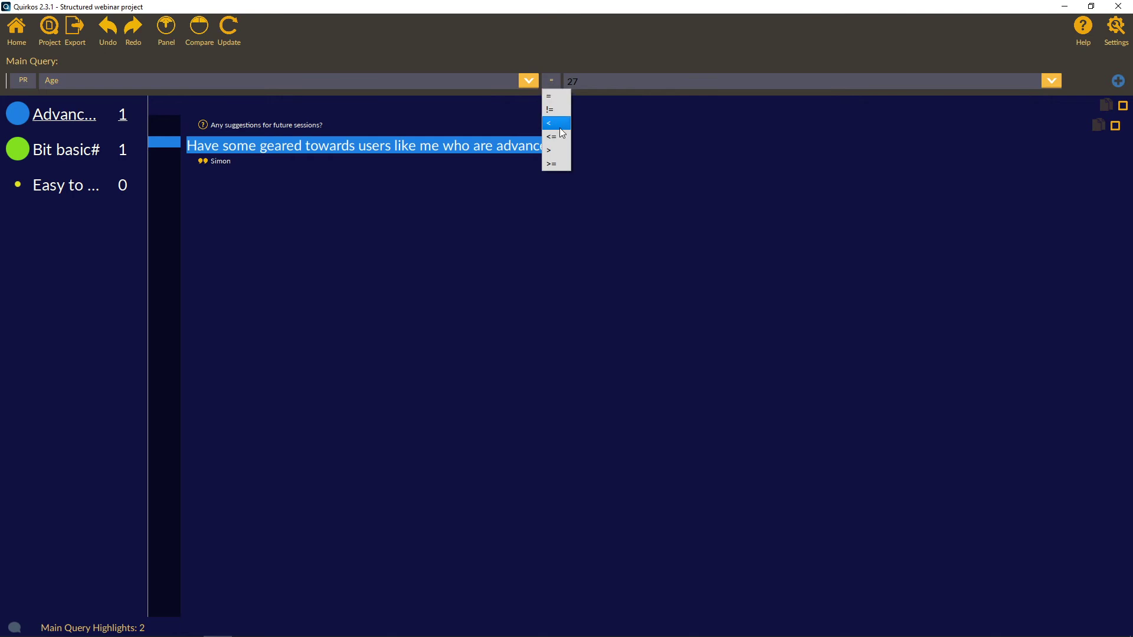
left_click(559, 150)
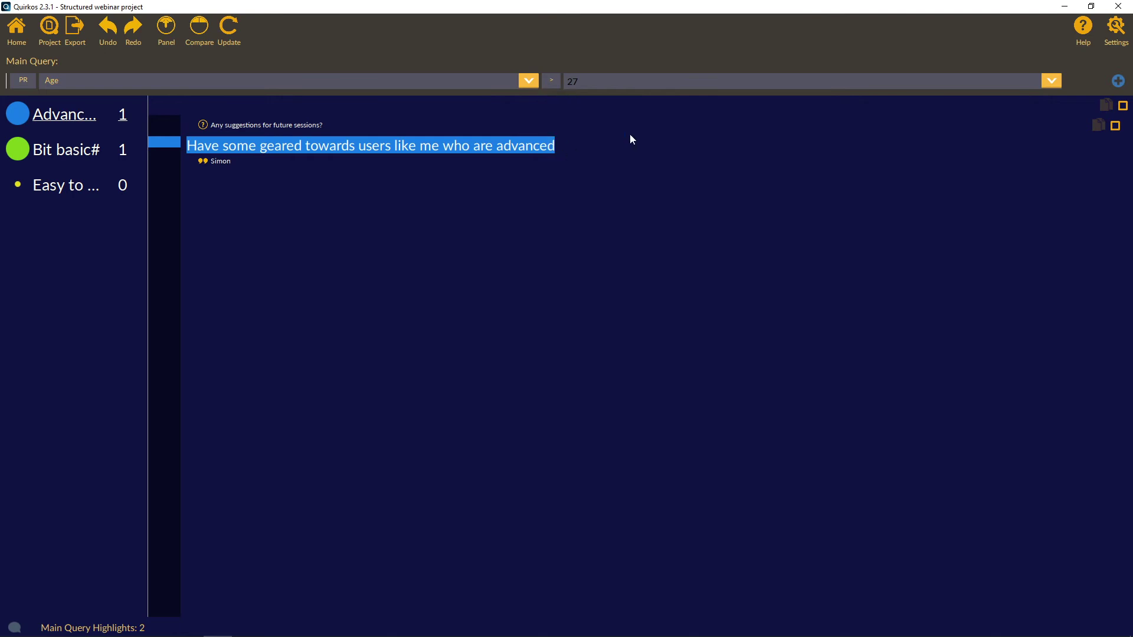
left_click(232, 39)
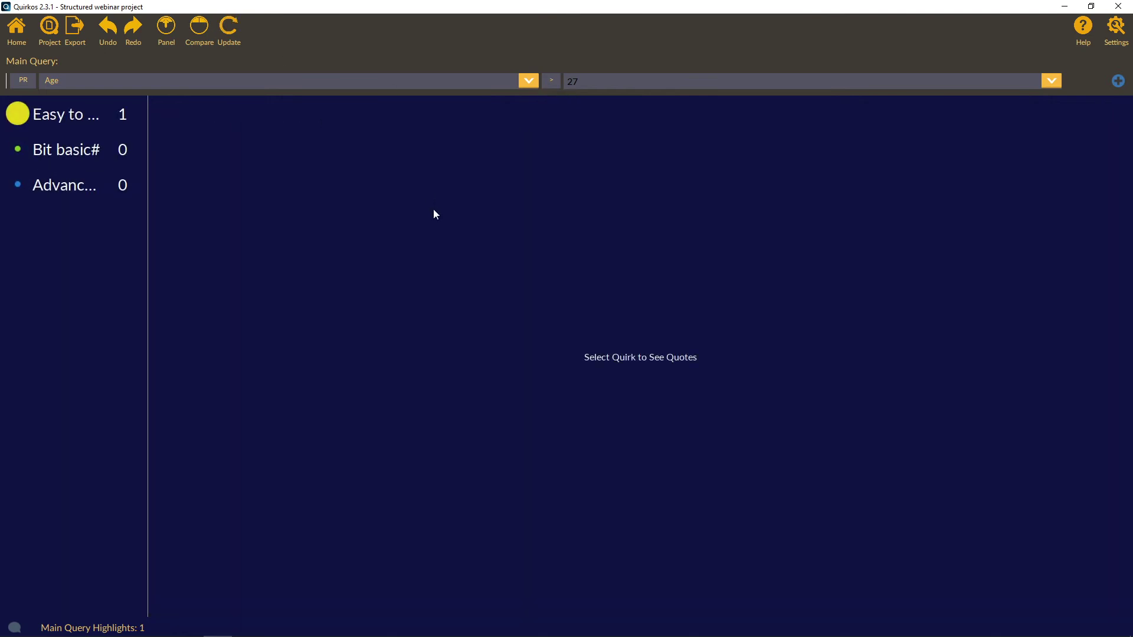
left_click(95, 118)
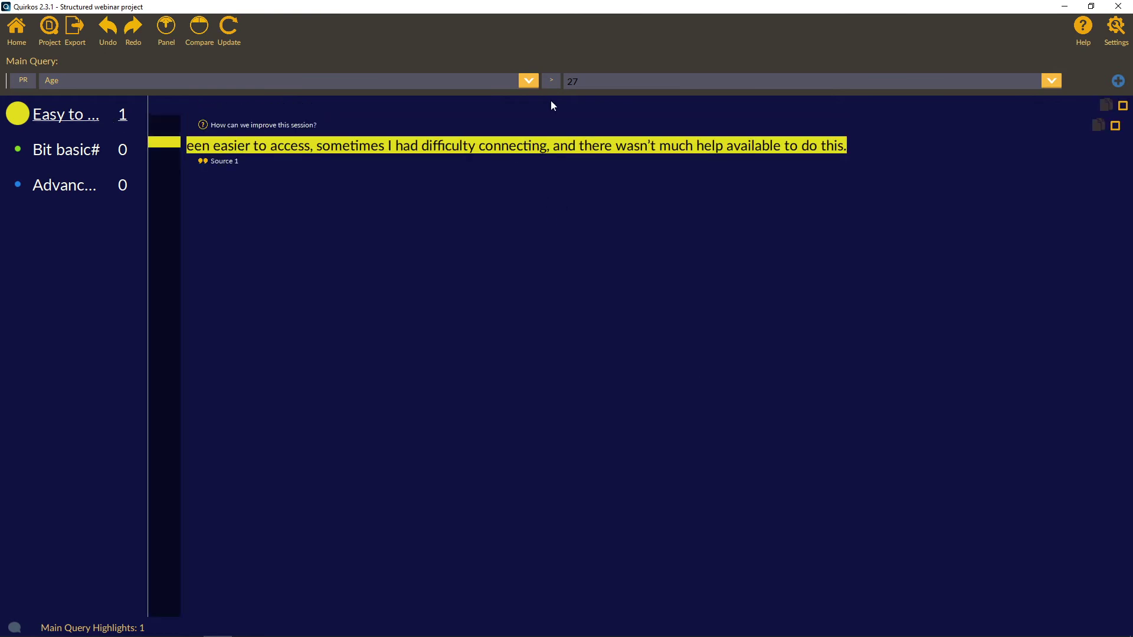
left_click(551, 81)
left_click(549, 81)
left_click(532, 81)
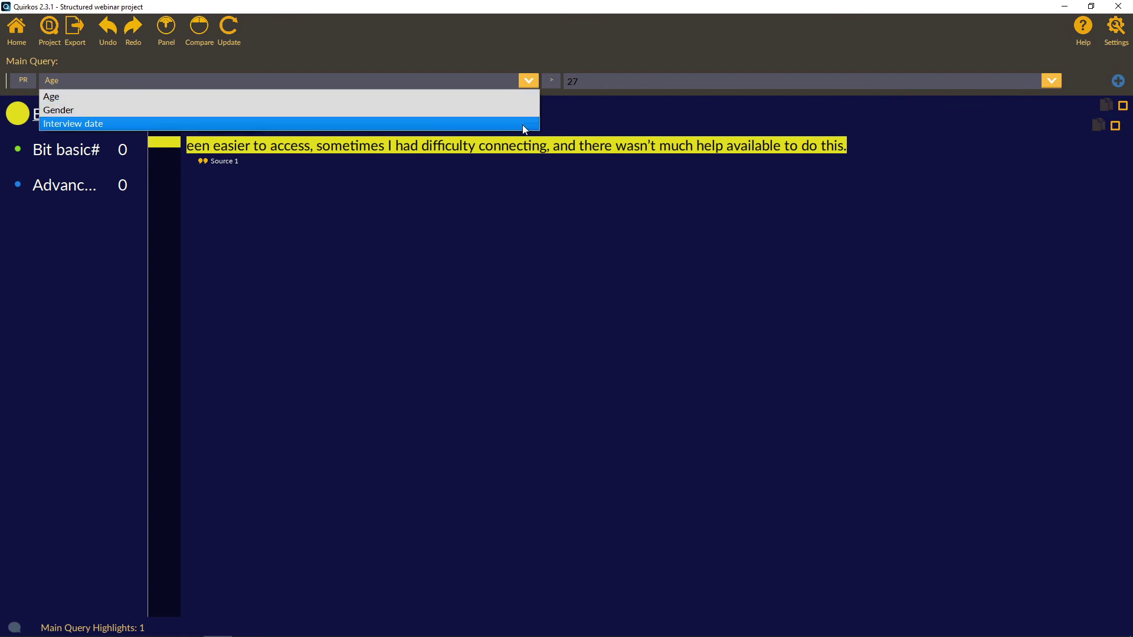
Query for Gender = Male and read the matching Advanced users quote.
left_click(518, 110)
left_click(555, 81)
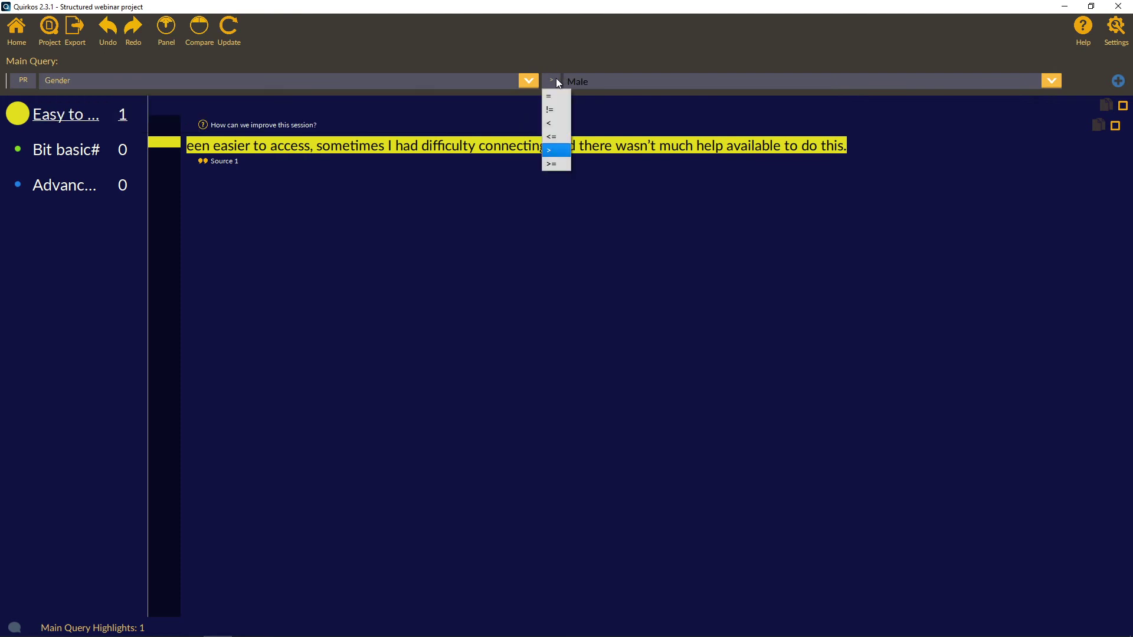
left_click(558, 95)
left_click(233, 32)
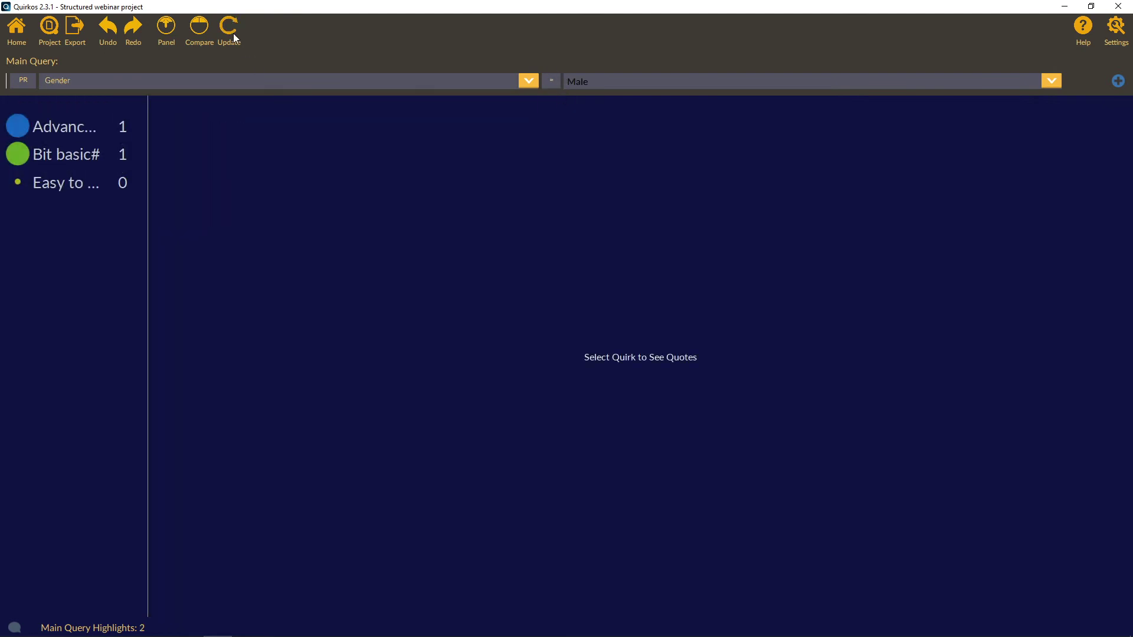
left_click(80, 122)
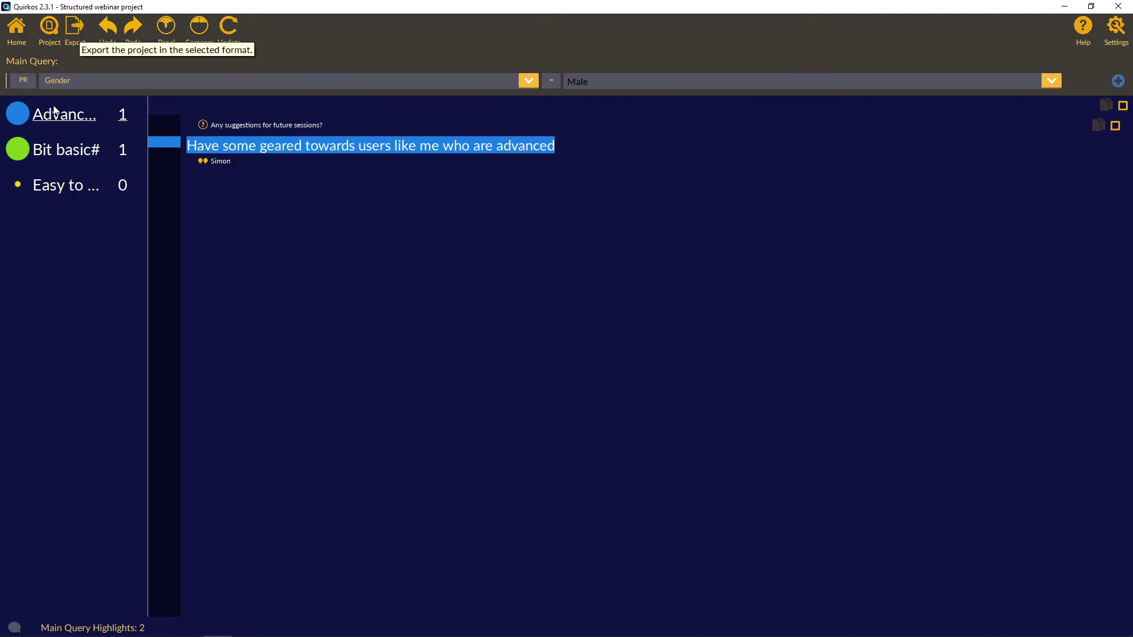
Return to the topic map alongside the respondent's answers.
left_click(19, 40)
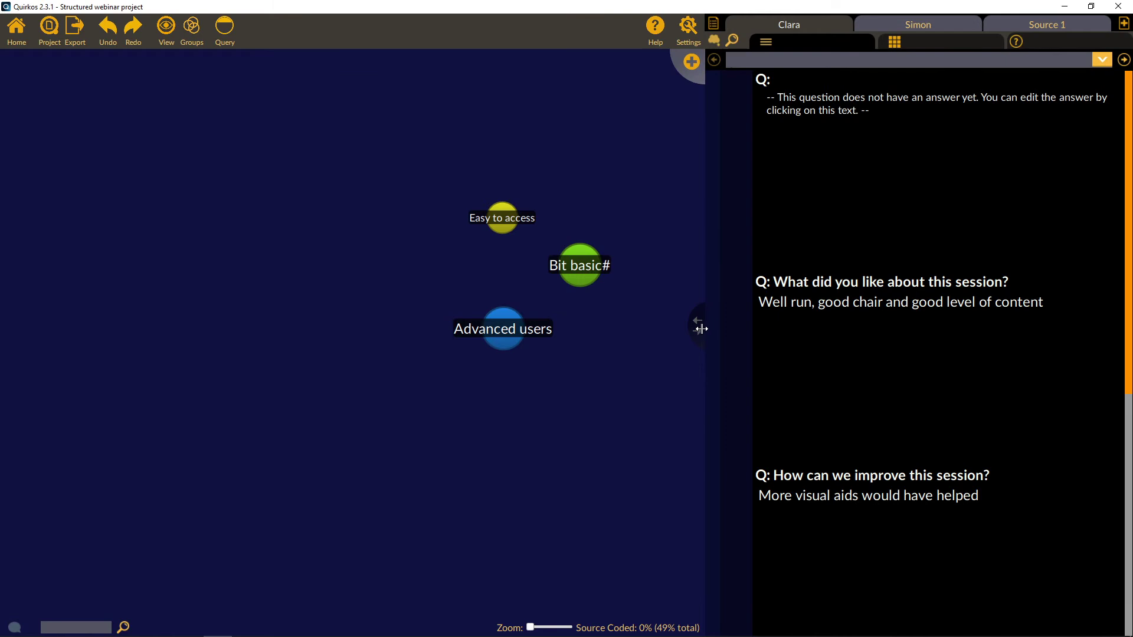
scroll(886, 262, "down", 3)
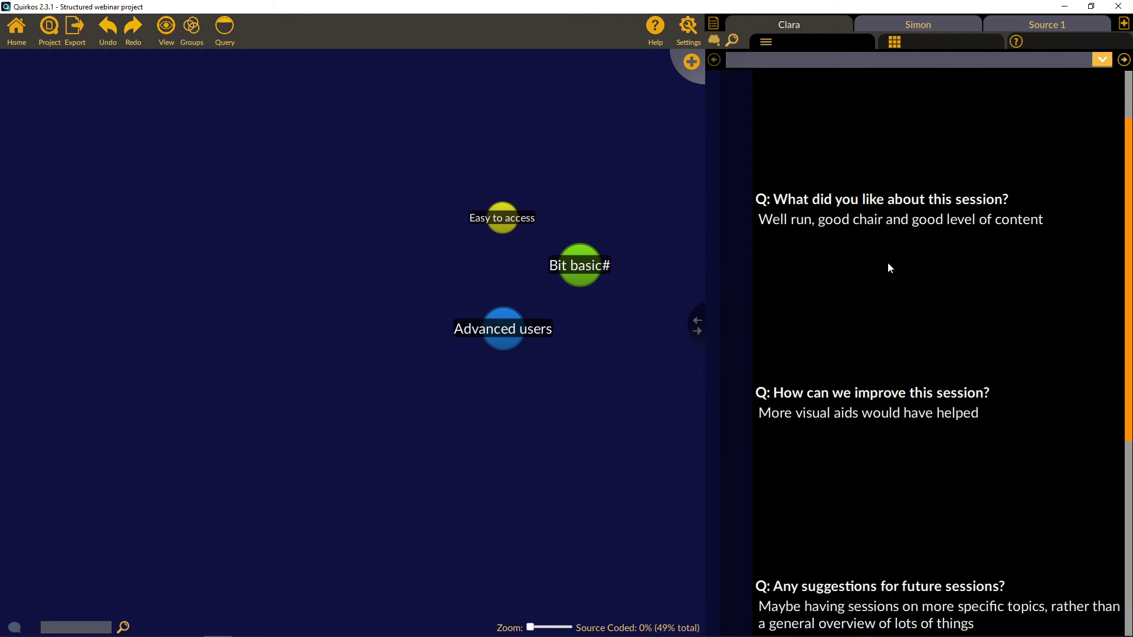
left_click_drag(1126, 359, 1126, 265)
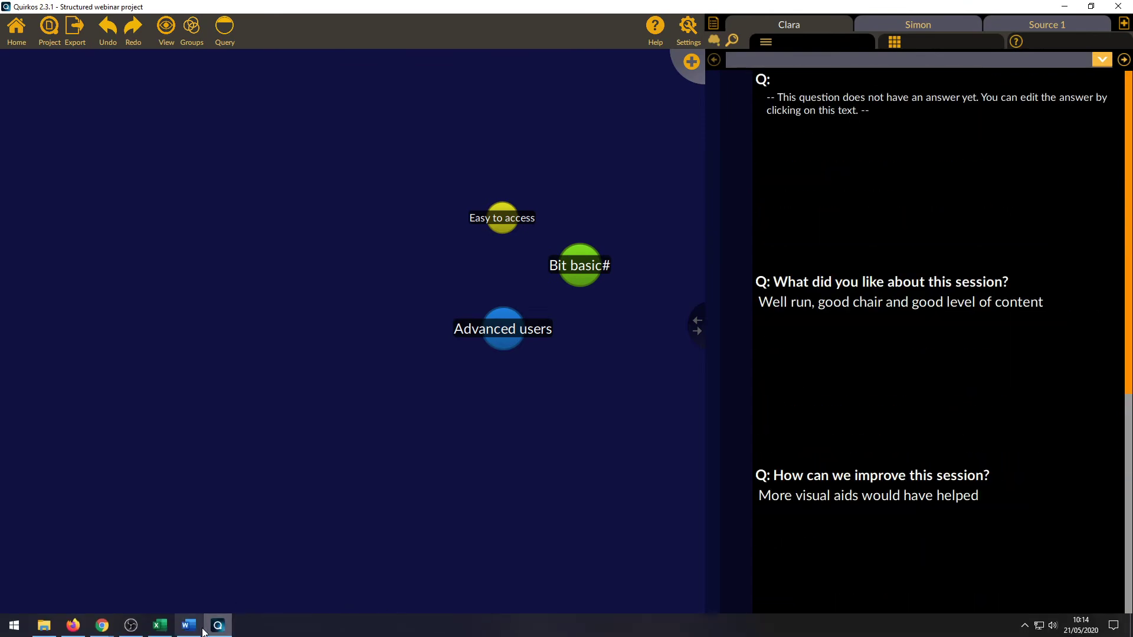
left_click(188, 625)
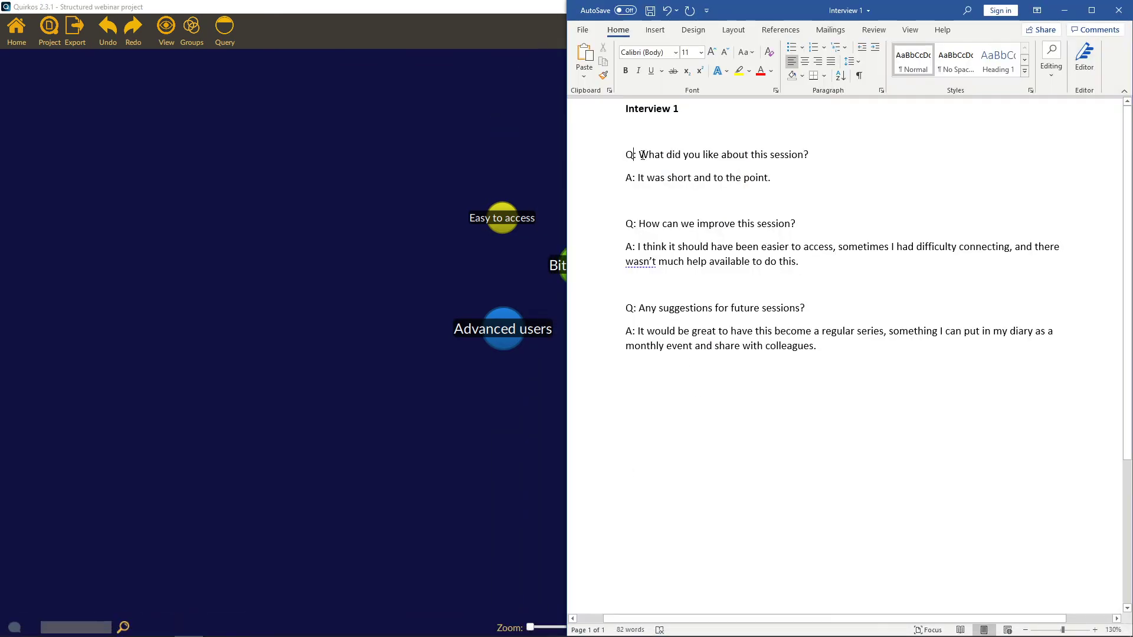
left_click_drag(639, 156, 626, 177)
left_click(667, 199)
left_click(1064, 10)
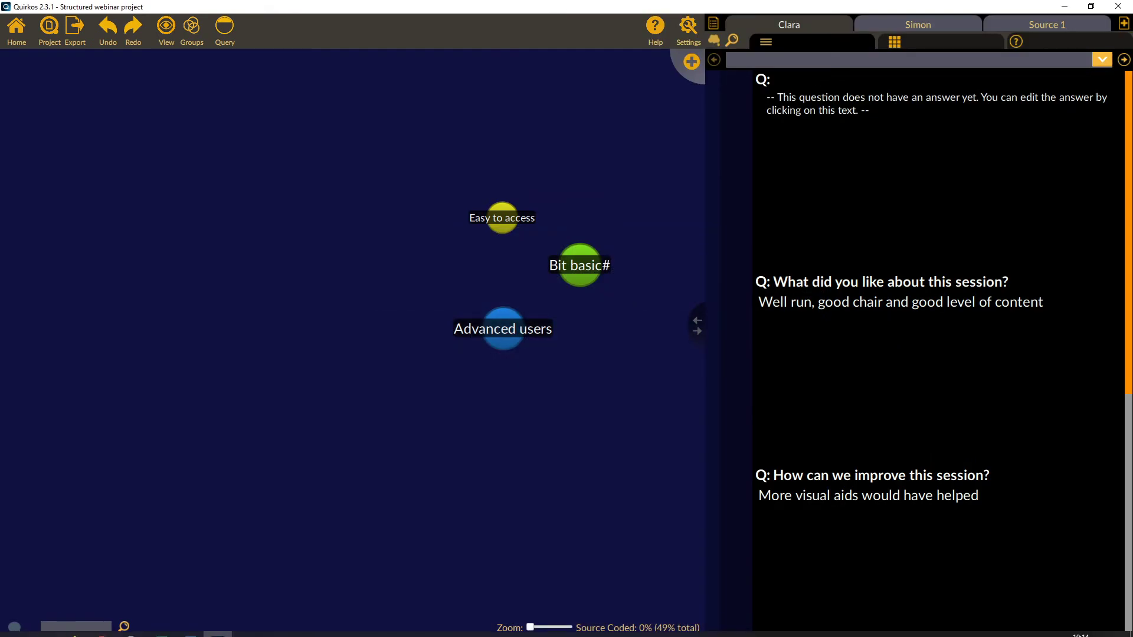
left_click(158, 627)
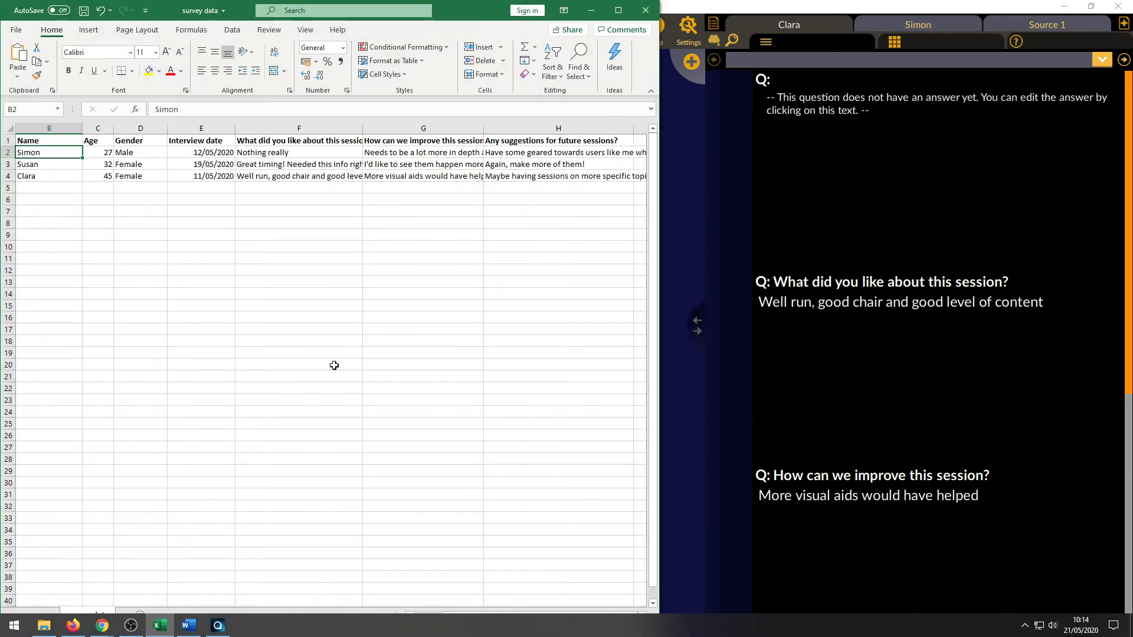
left_click(33, 127)
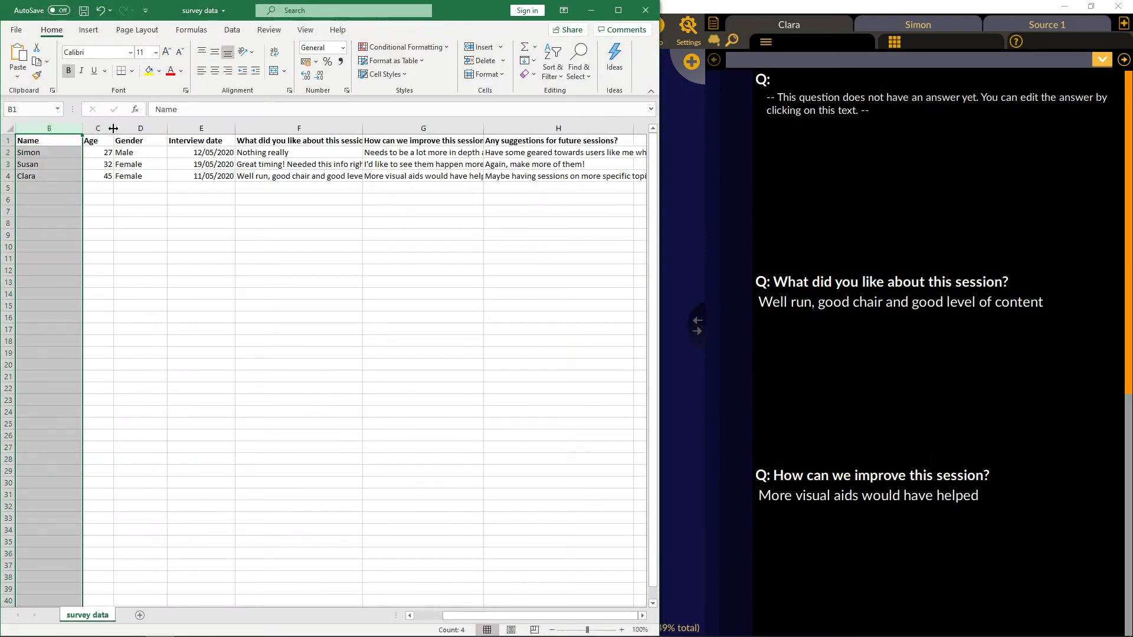
left_click(145, 127)
left_click(201, 128)
left_click(298, 128)
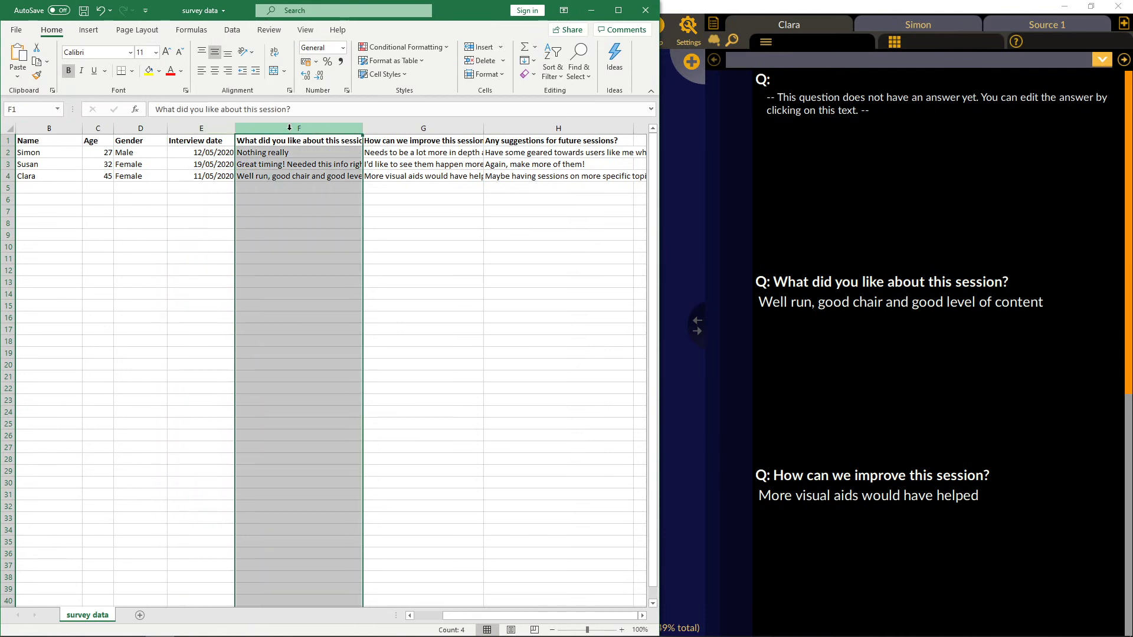
left_click(7, 152)
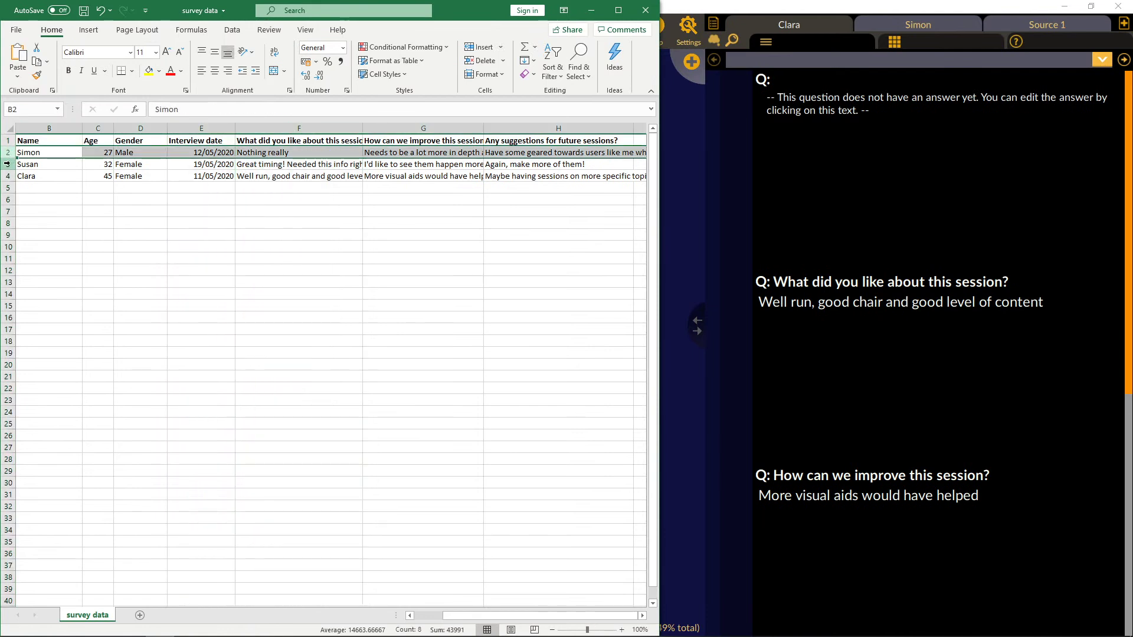
left_click(7, 164)
left_click(7, 176)
left_click(8, 164)
left_click(7, 152)
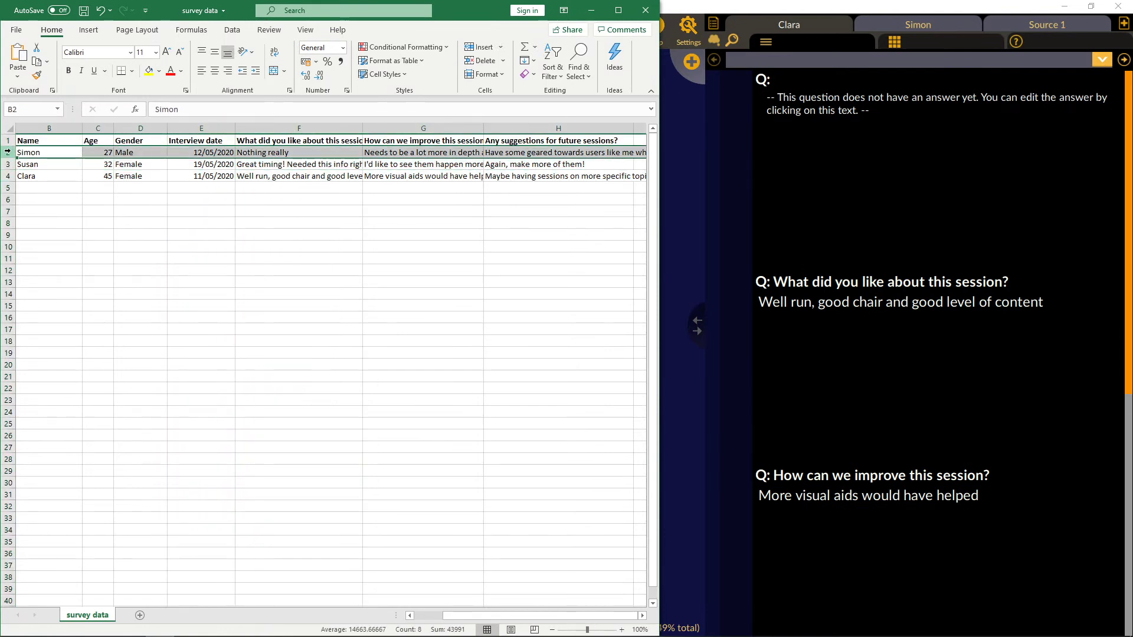
left_click(222, 238)
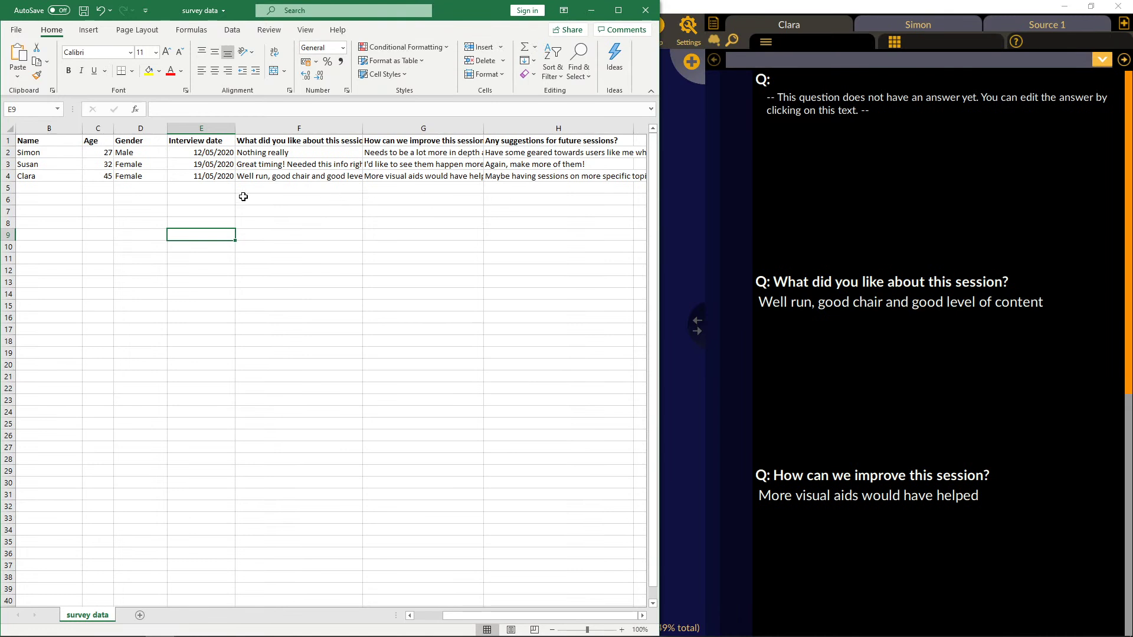
left_click_drag(94, 157, 207, 174)
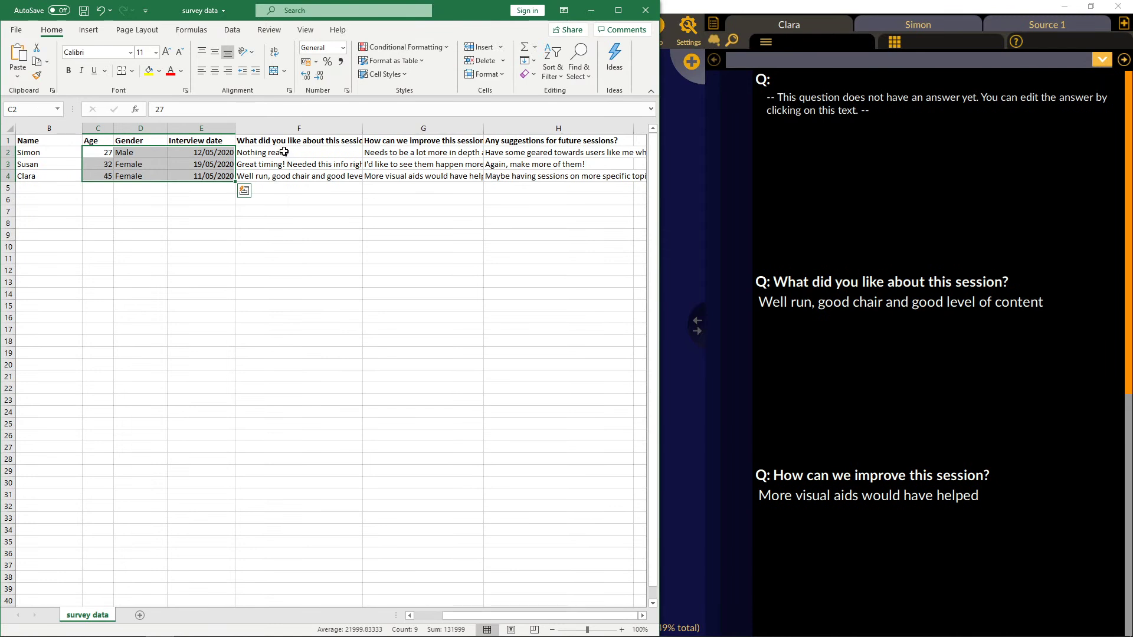
left_click_drag(284, 152, 519, 177)
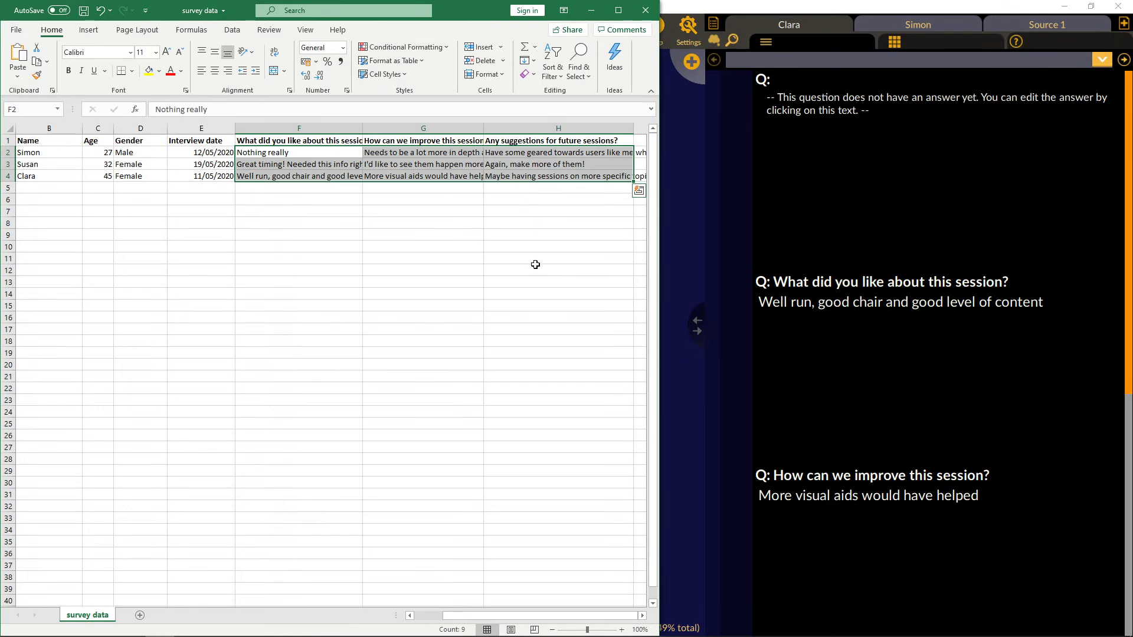
left_click(591, 10)
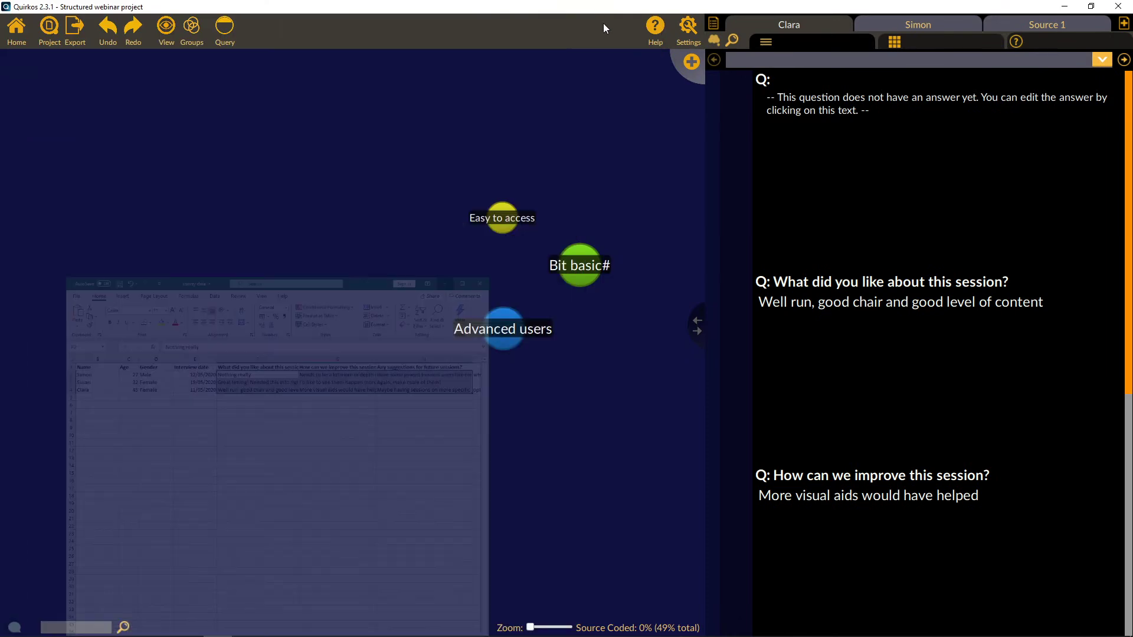
left_click(1123, 23)
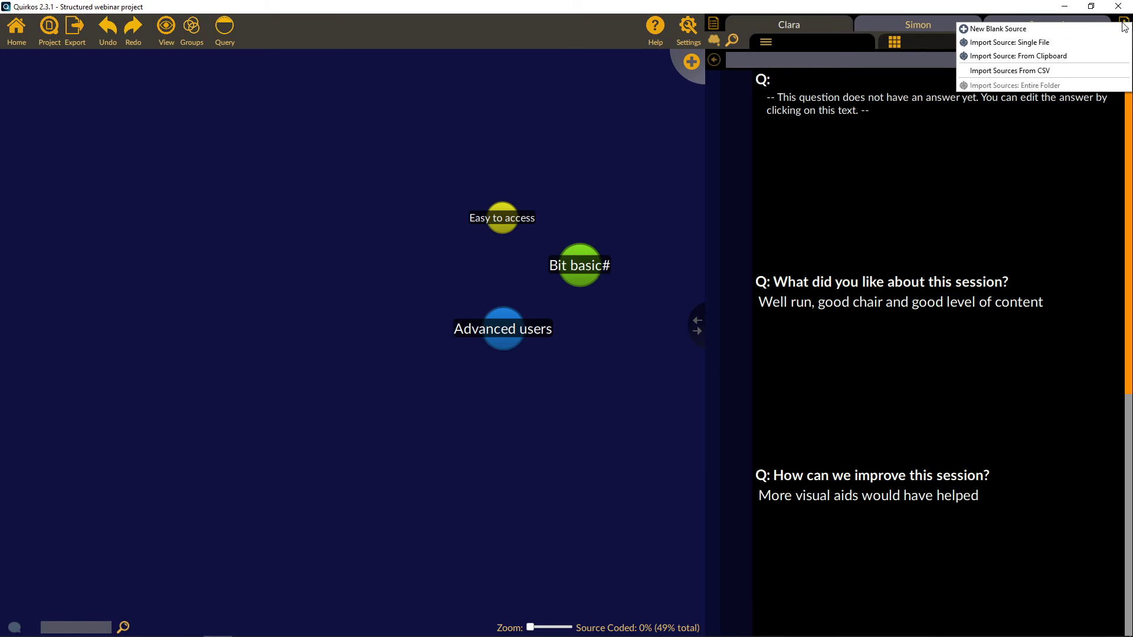
left_click(1094, 57)
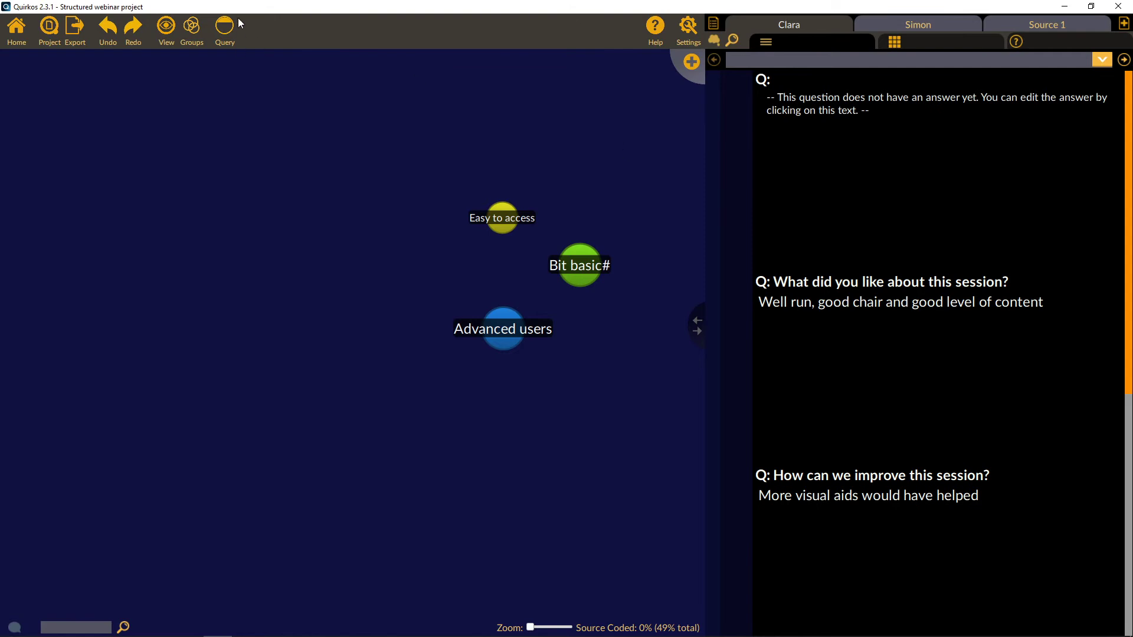
Export the sources as a Word document saved under the name dfgh.
left_click(75, 30)
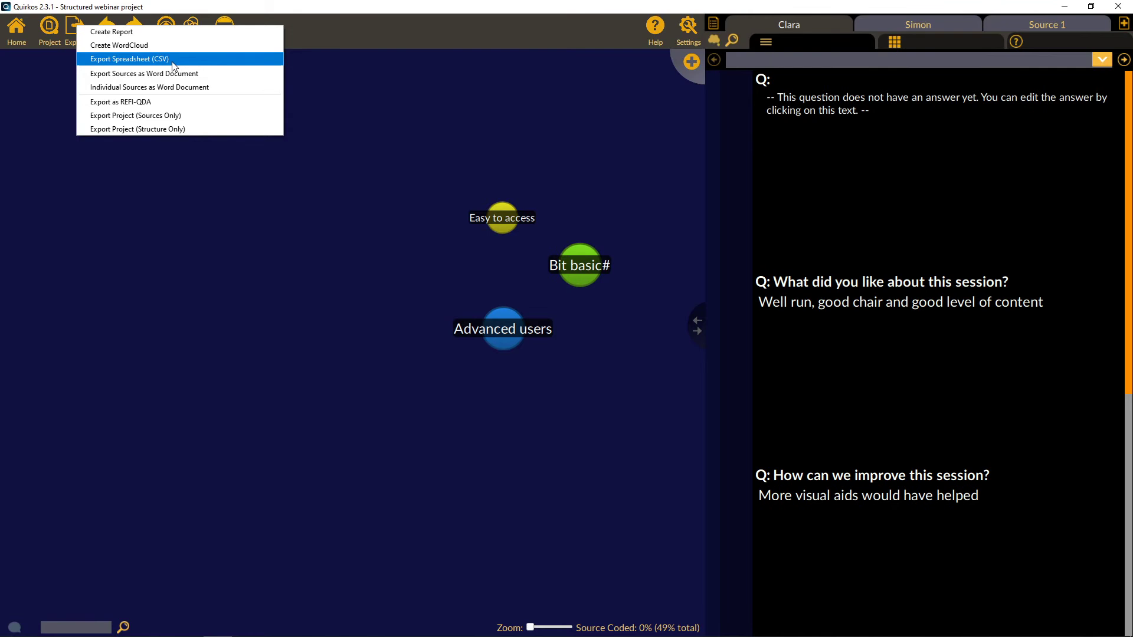
left_click(154, 75)
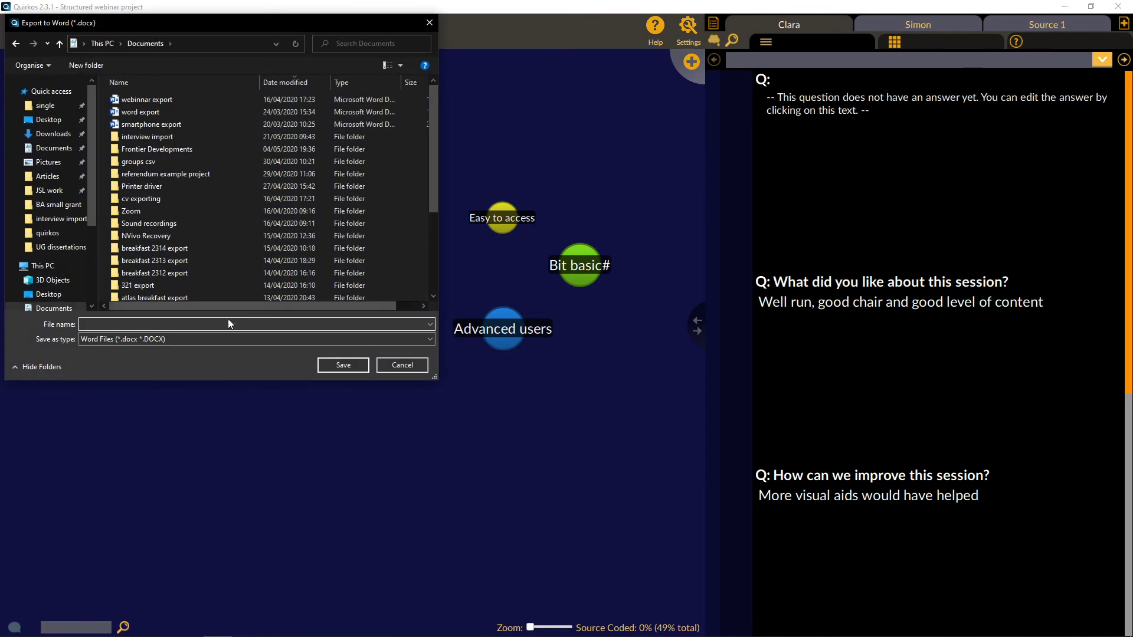
type("dfgh")
key("Return")
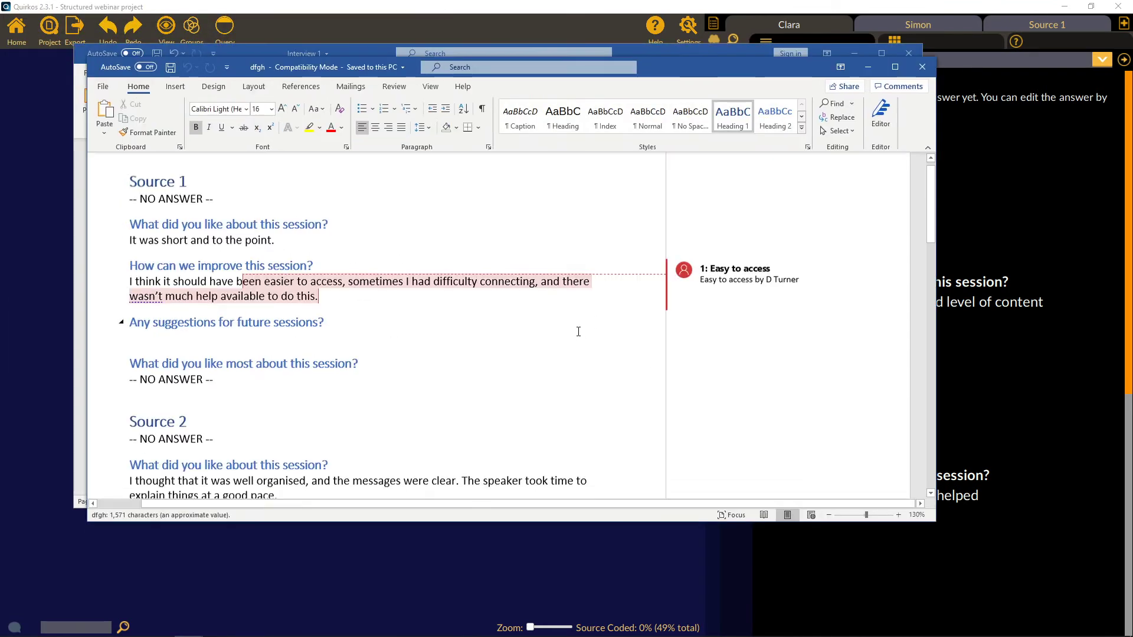
Scroll through dfgh, inspect the Bit basic# and Advanced users comments on a respondent's answer, then close Word.
scroll(597, 331, "down", 10)
scroll(579, 328, "down", 7)
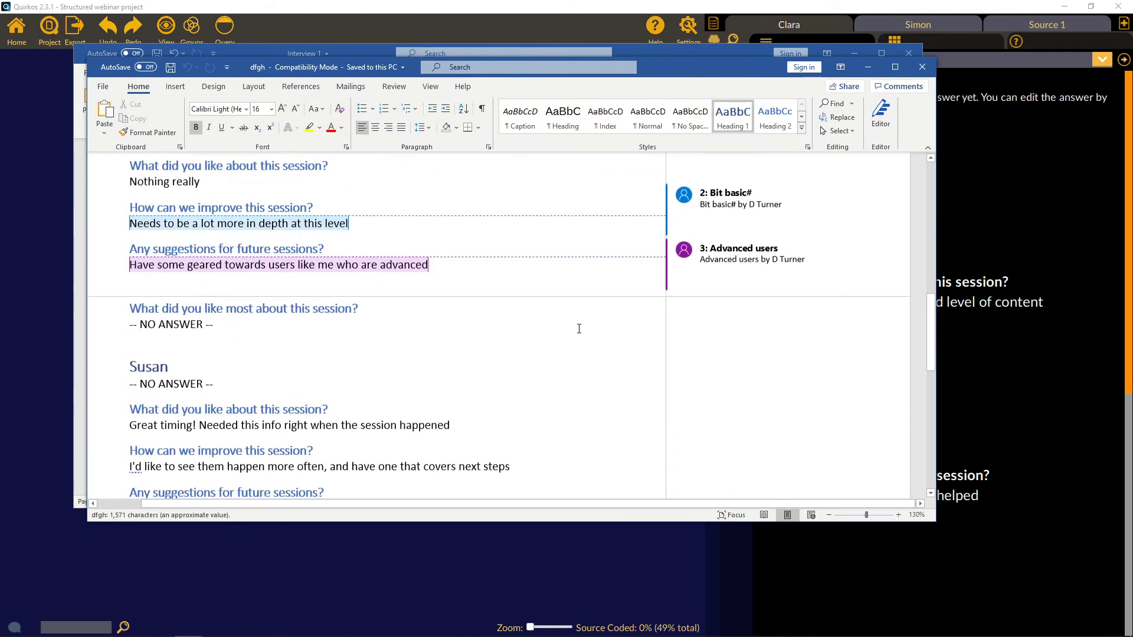
scroll(580, 329, "down", 3)
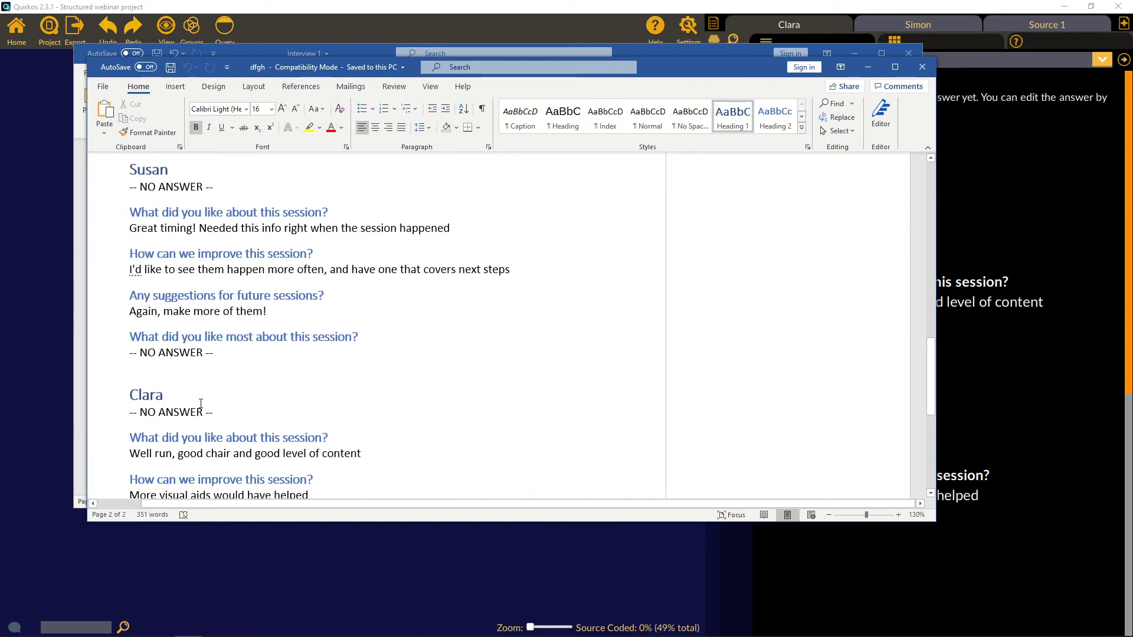
left_click_drag(130, 182, 268, 194)
scroll(267, 194, "up", 8)
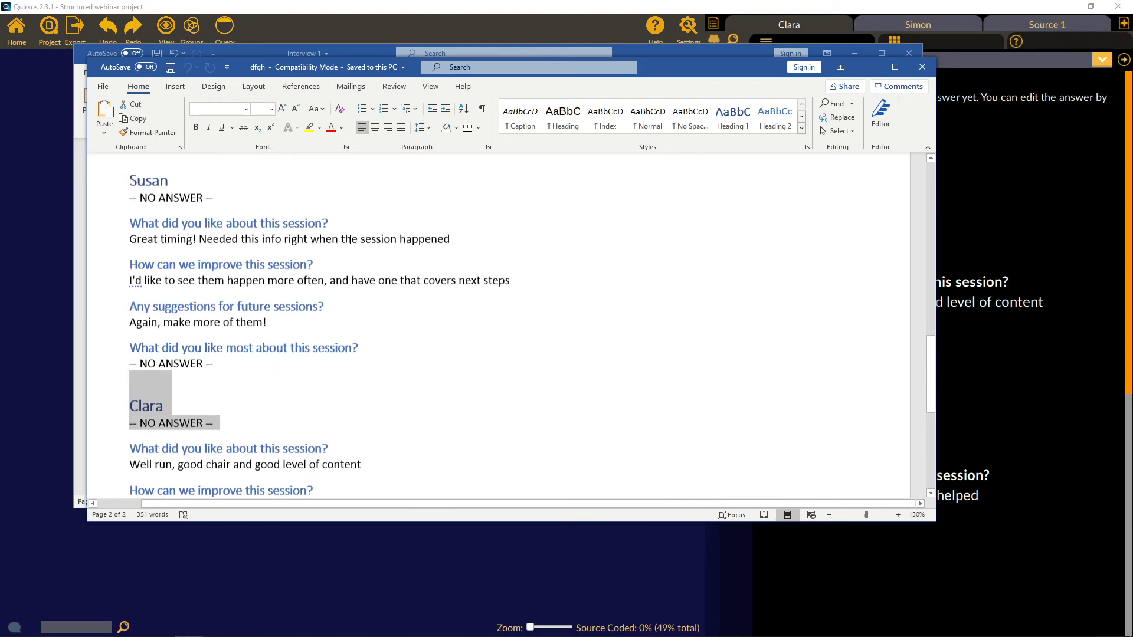
left_click(728, 246)
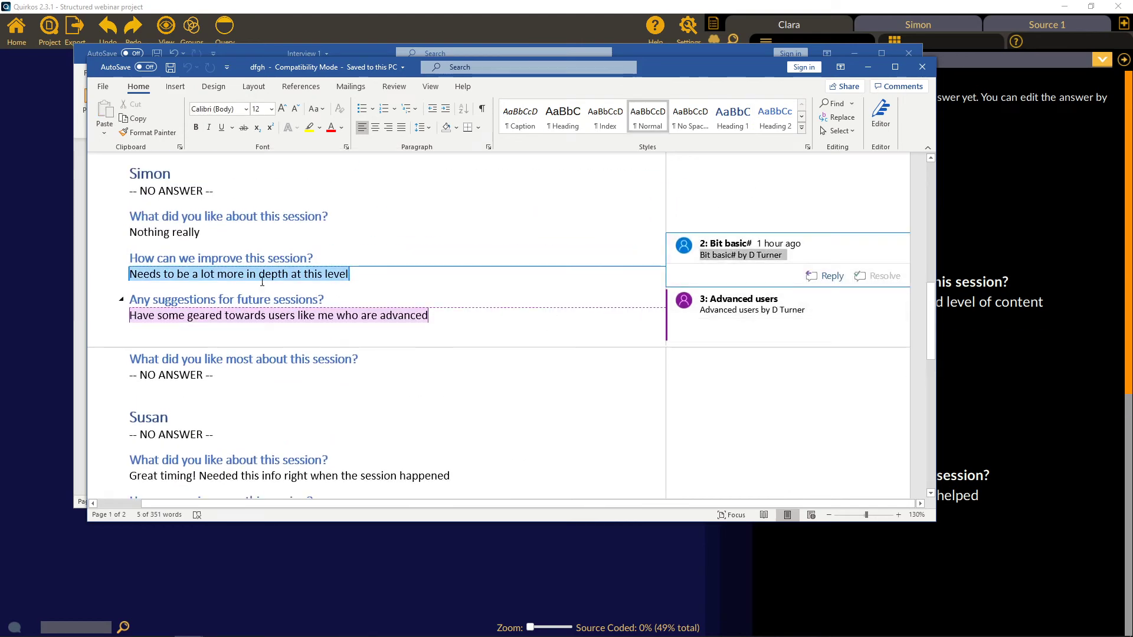
left_click(328, 315)
scroll(480, 304, "up", 10)
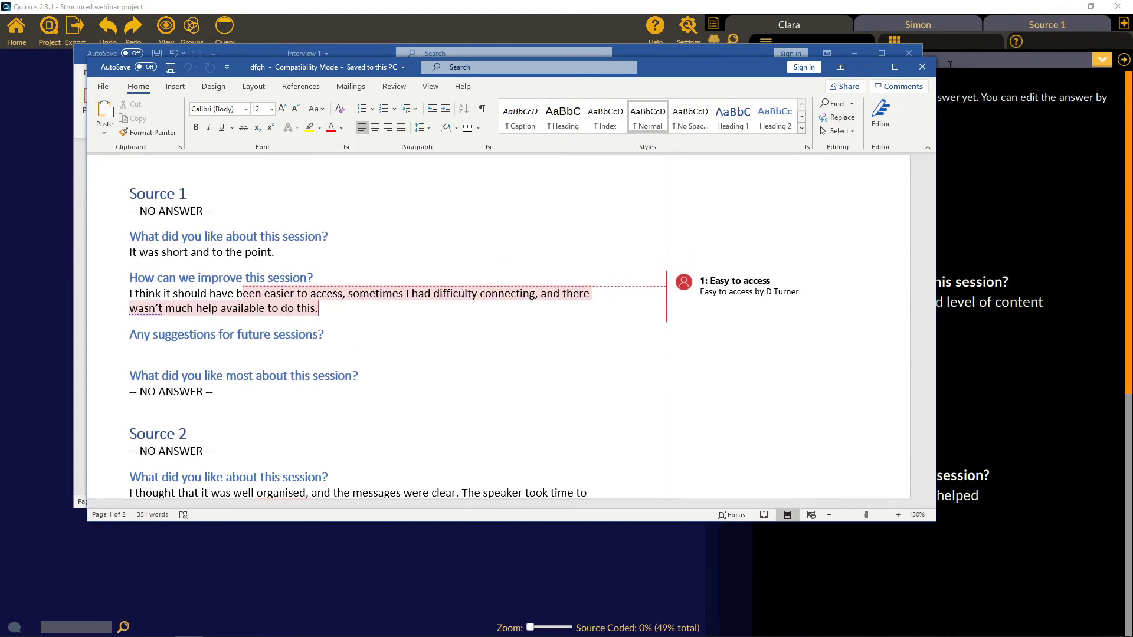
left_click(921, 67)
Export Chat, Memos, Quirks, Quotes and Sources CSV files from Quirkos into the interview import folder.
left_click(600, 555)
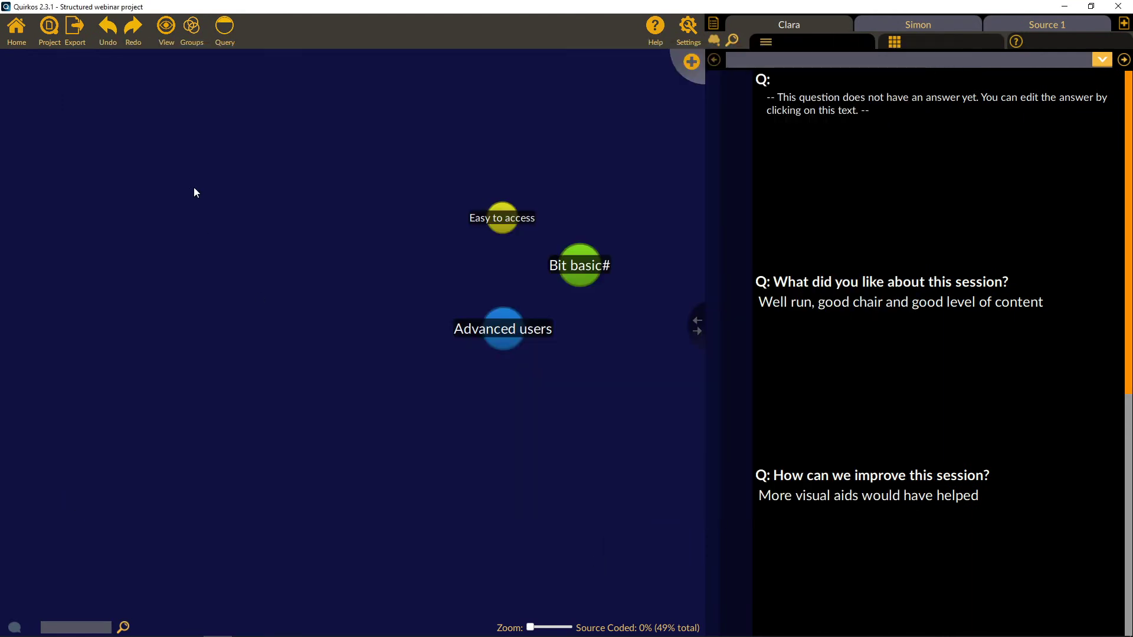
left_click(75, 40)
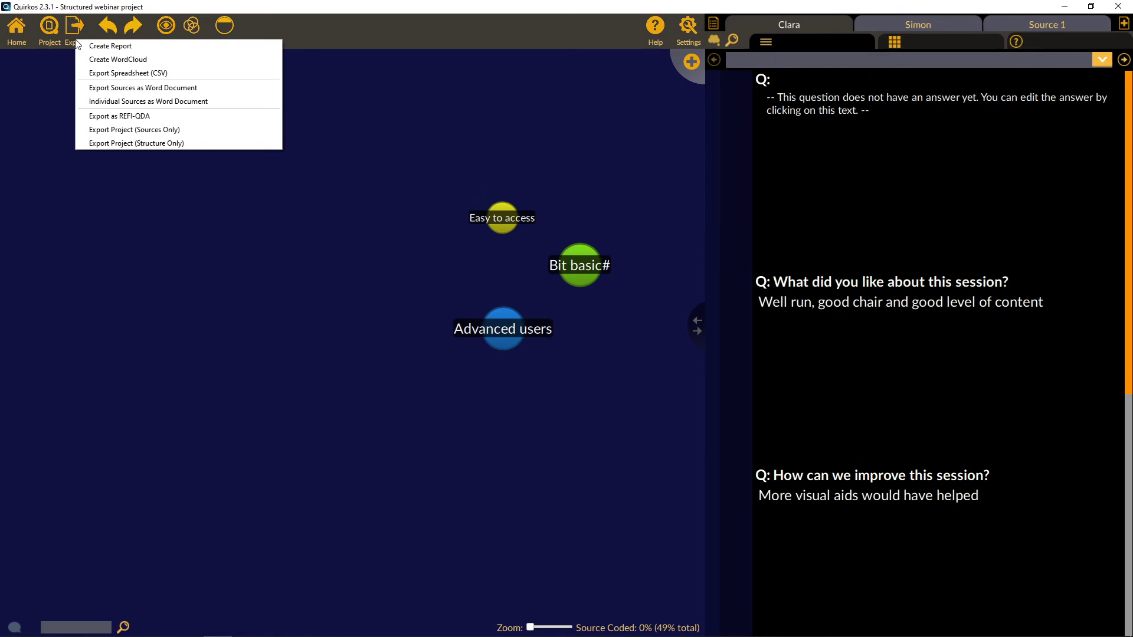
left_click(131, 73)
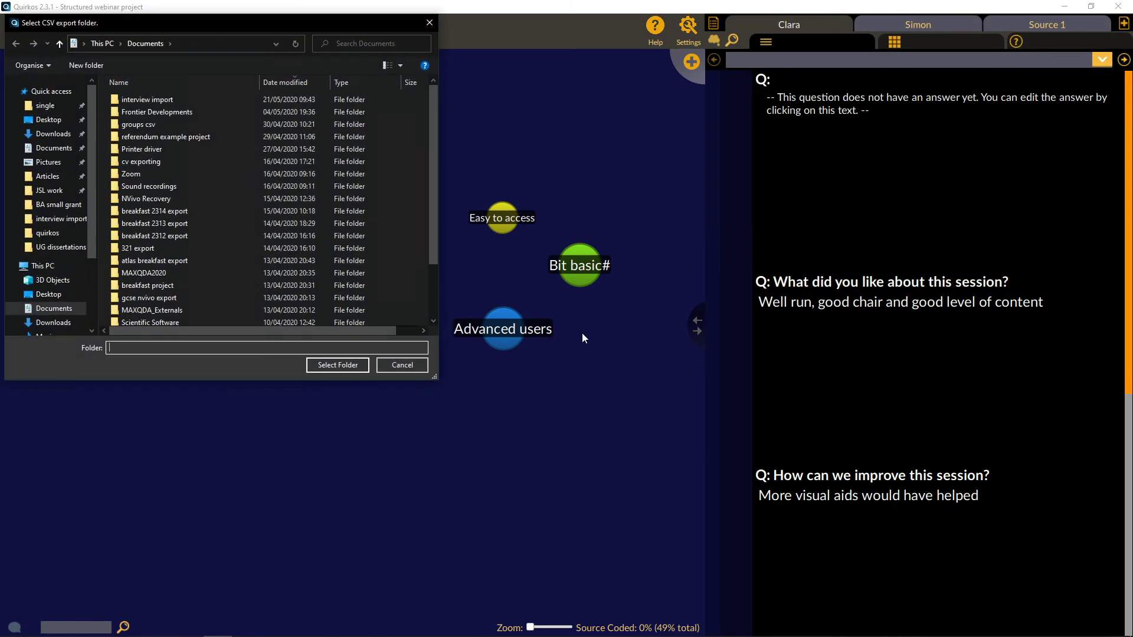
double_click(163, 103)
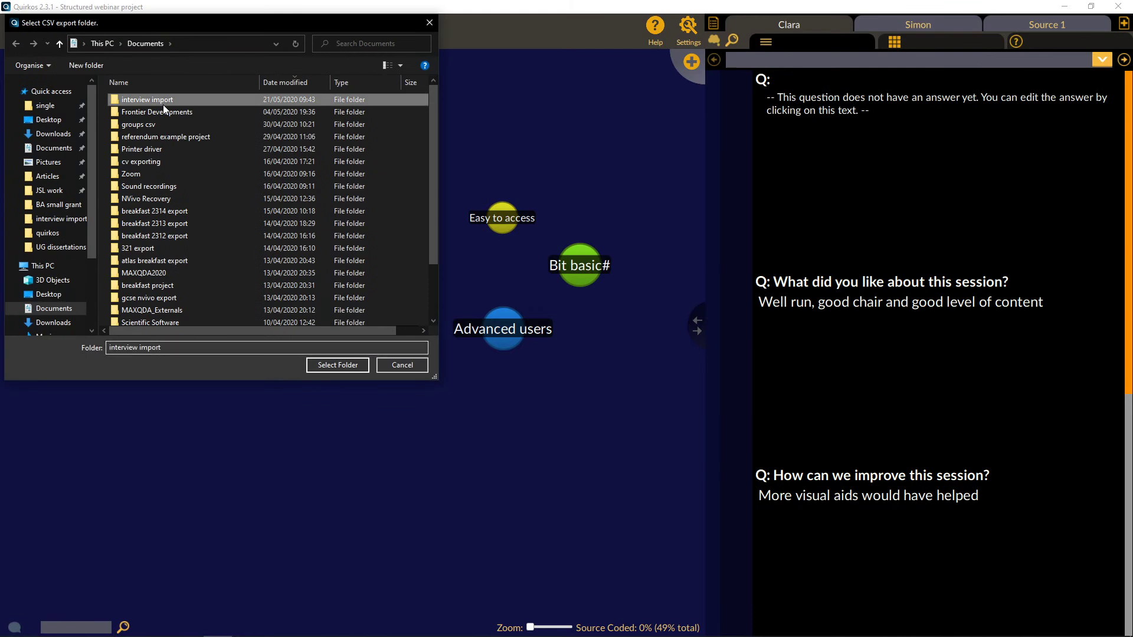
left_click(337, 366)
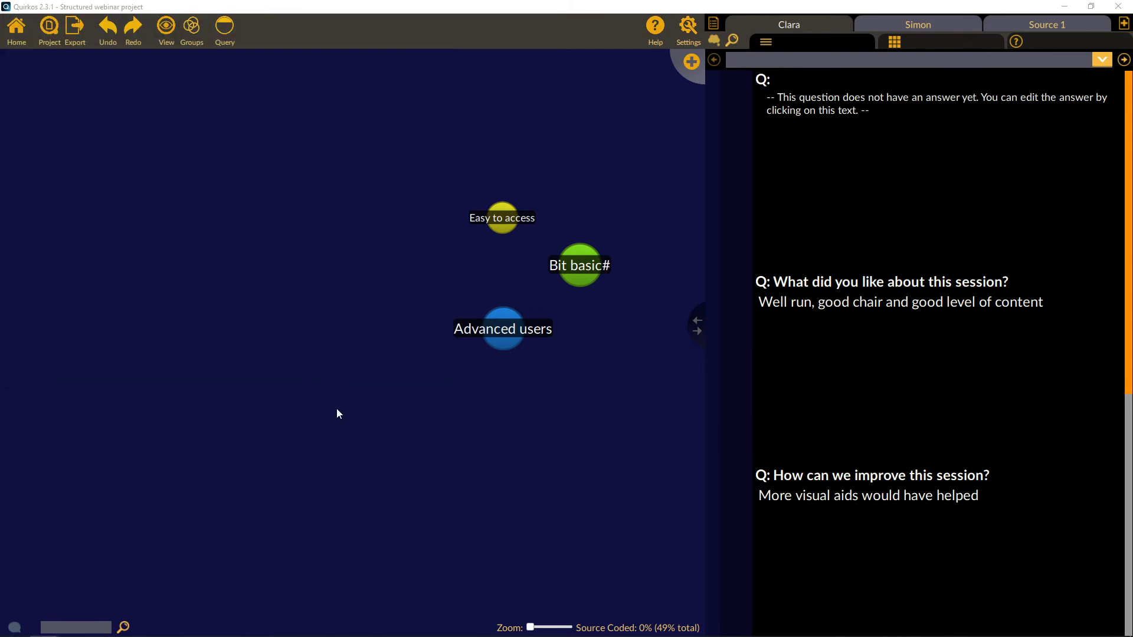
mouse_move(52, 631)
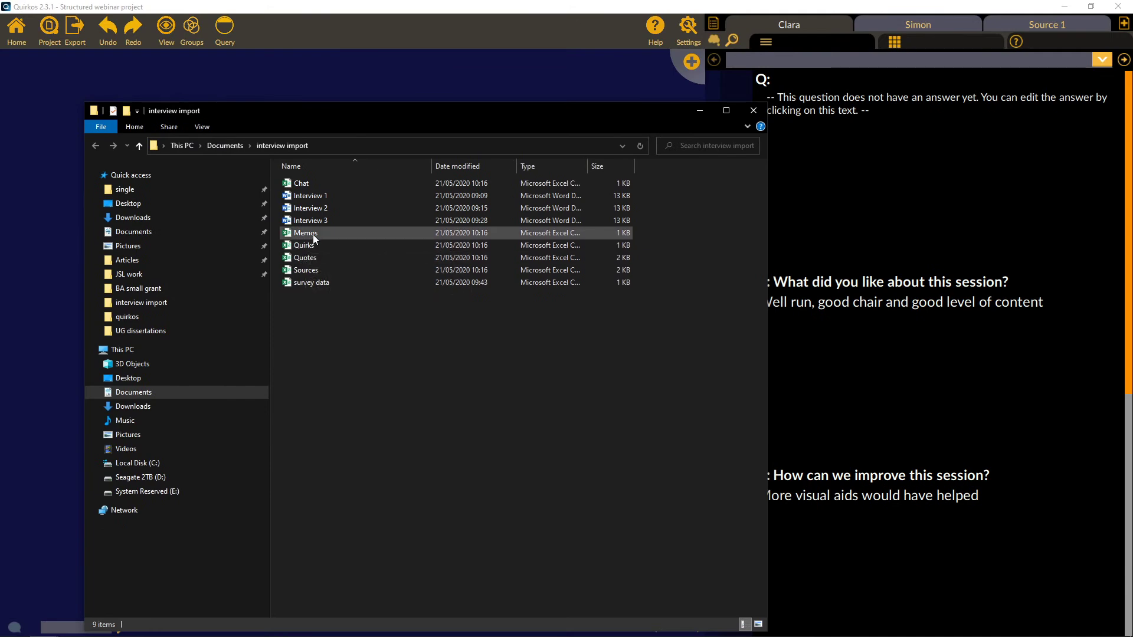
Open Quotes.csv full-screen in Excel and widen column O to show the interview dates.
left_click(317, 255)
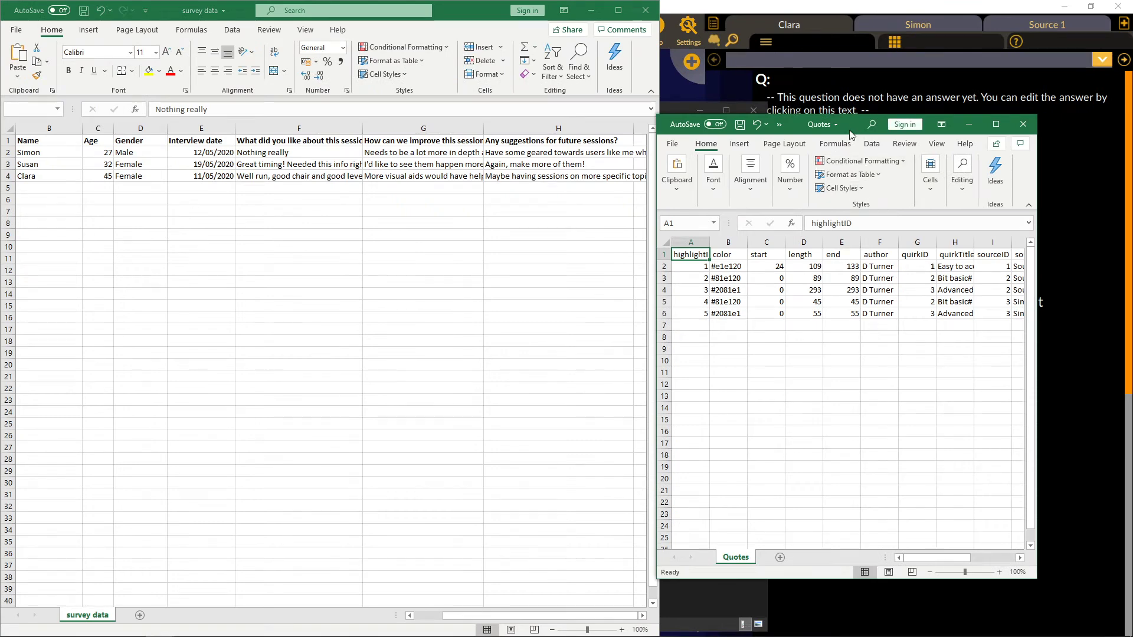
left_click_drag(851, 134, 323, 134)
double_click(322, 134)
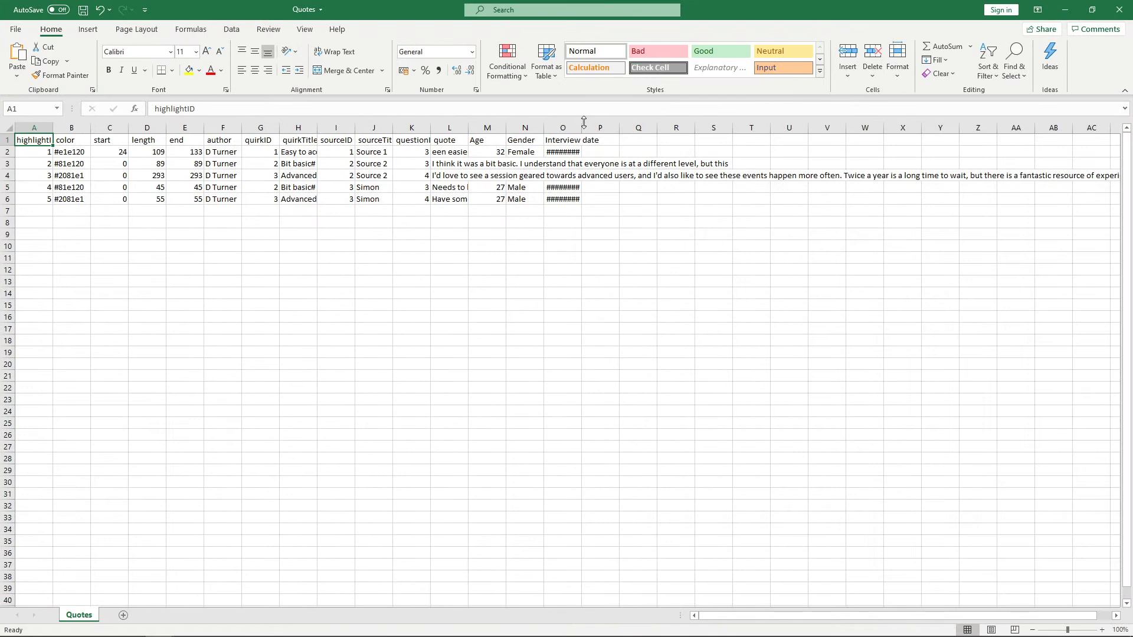
left_click_drag(582, 128, 725, 128)
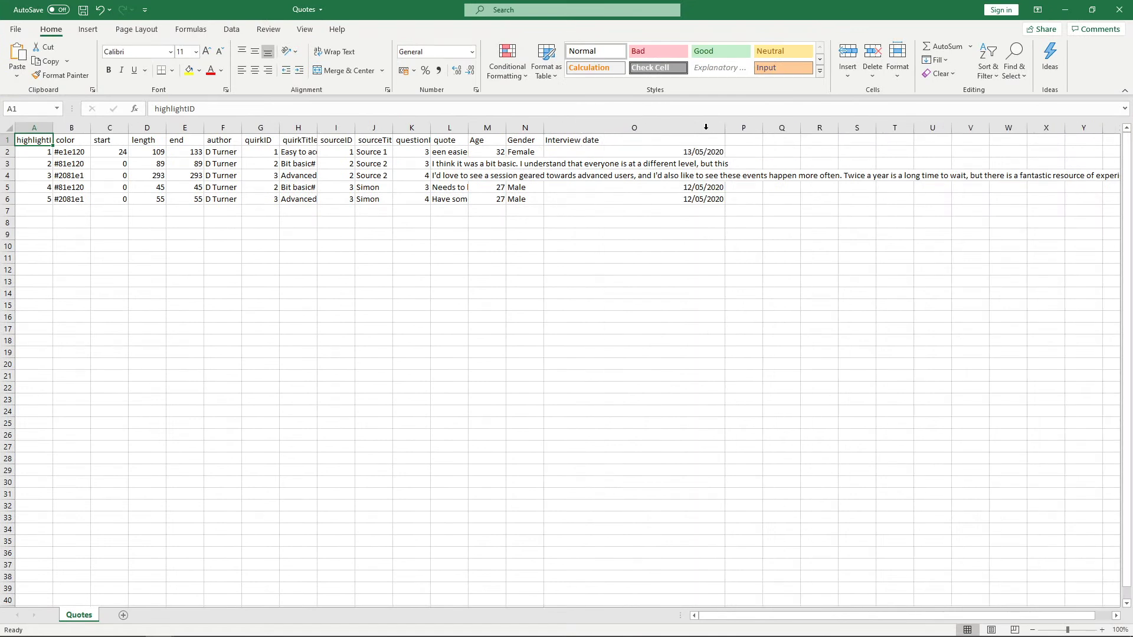
Widen column L so the quotes show, checking quotes and source titles in several rows.
left_click(460, 164)
left_click_drag(467, 128, 647, 128)
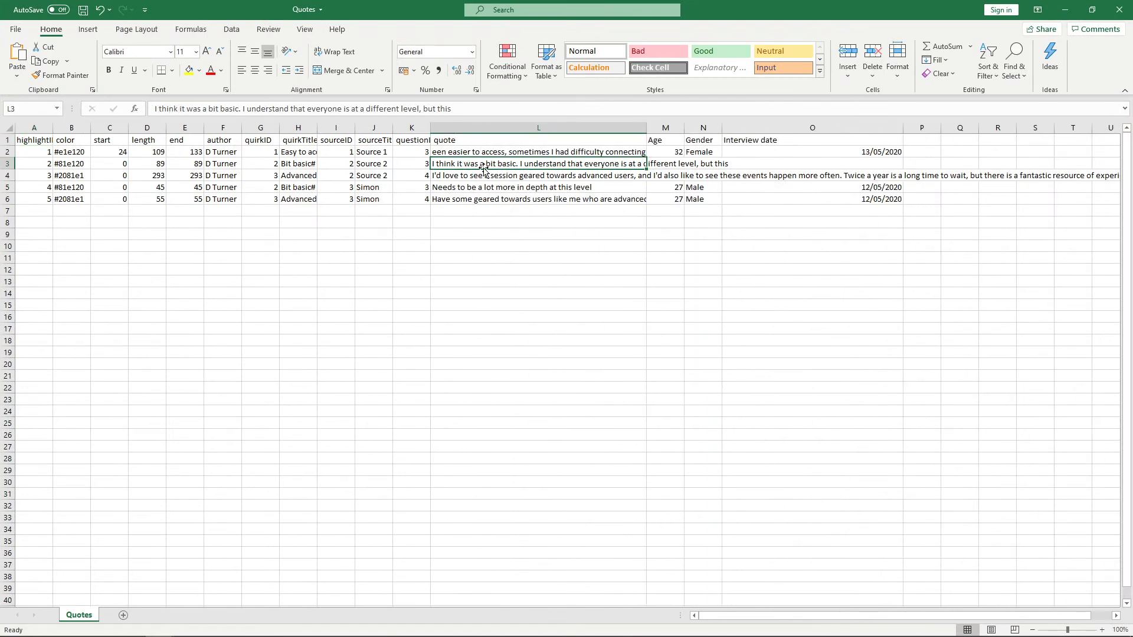
left_click(499, 188)
left_click(499, 200)
left_click(371, 189)
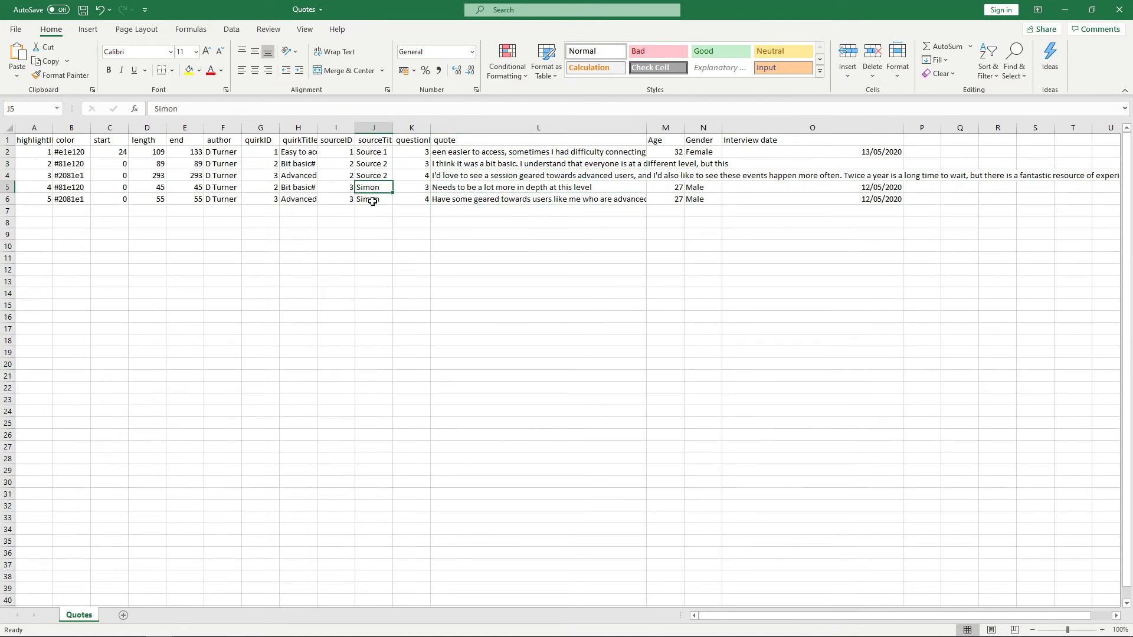
left_click(371, 198)
left_click(378, 153)
Widen column H so the quirk titles show, then minimise the Quotes workbook.
left_click_drag(317, 128, 338, 128)
left_click(313, 164)
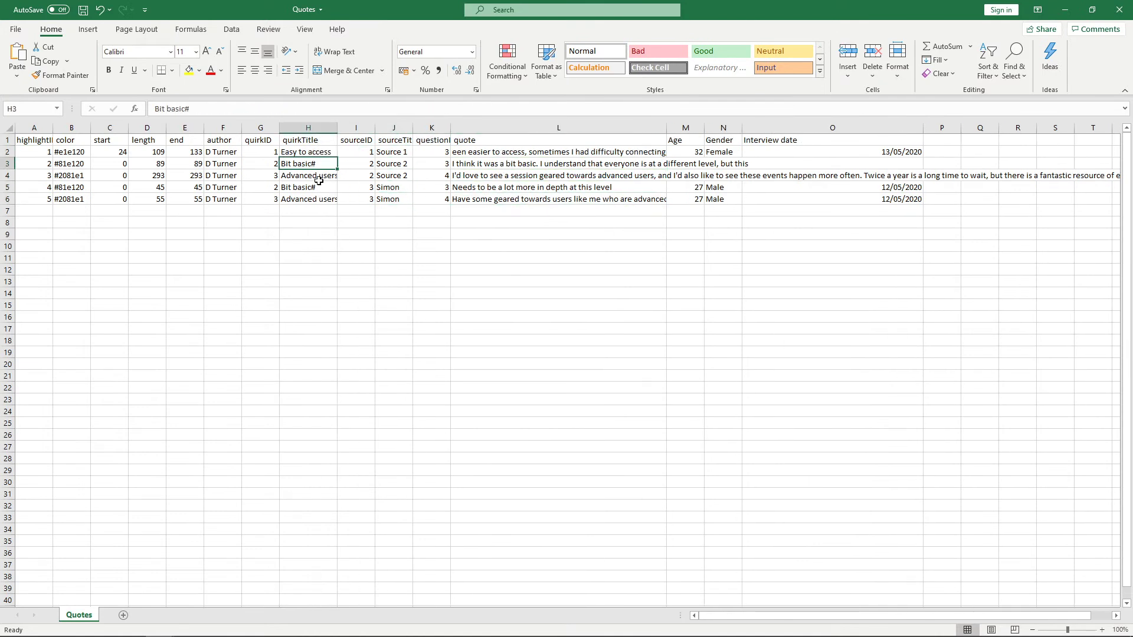
left_click(325, 188)
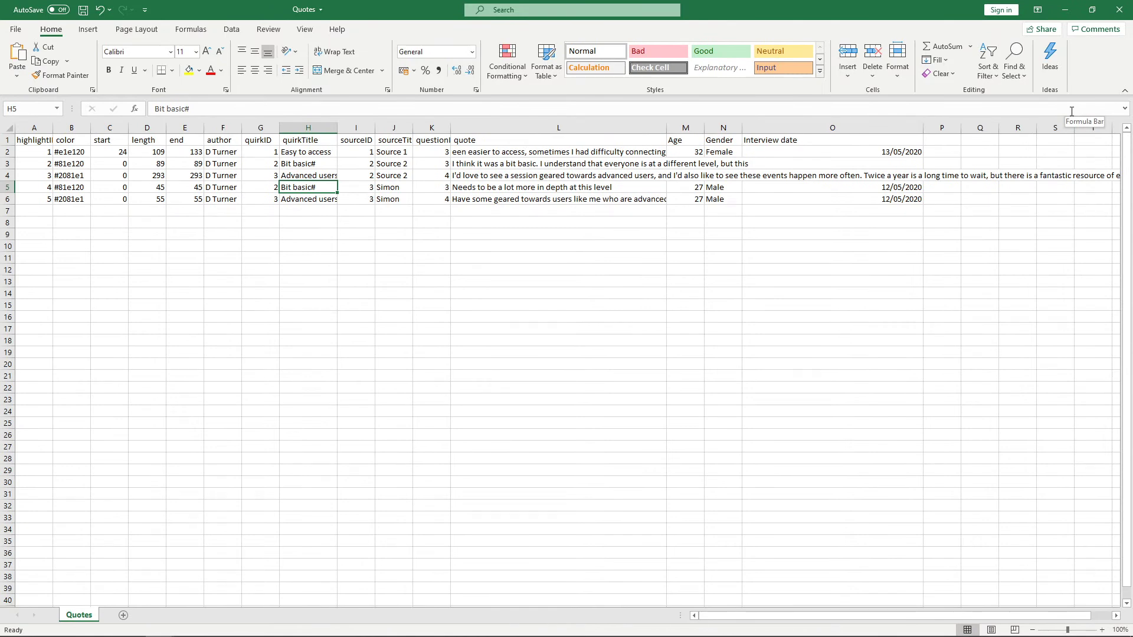
left_click(1064, 10)
Minimise the survey data workbook and the interview import Explorer window.
left_click(591, 10)
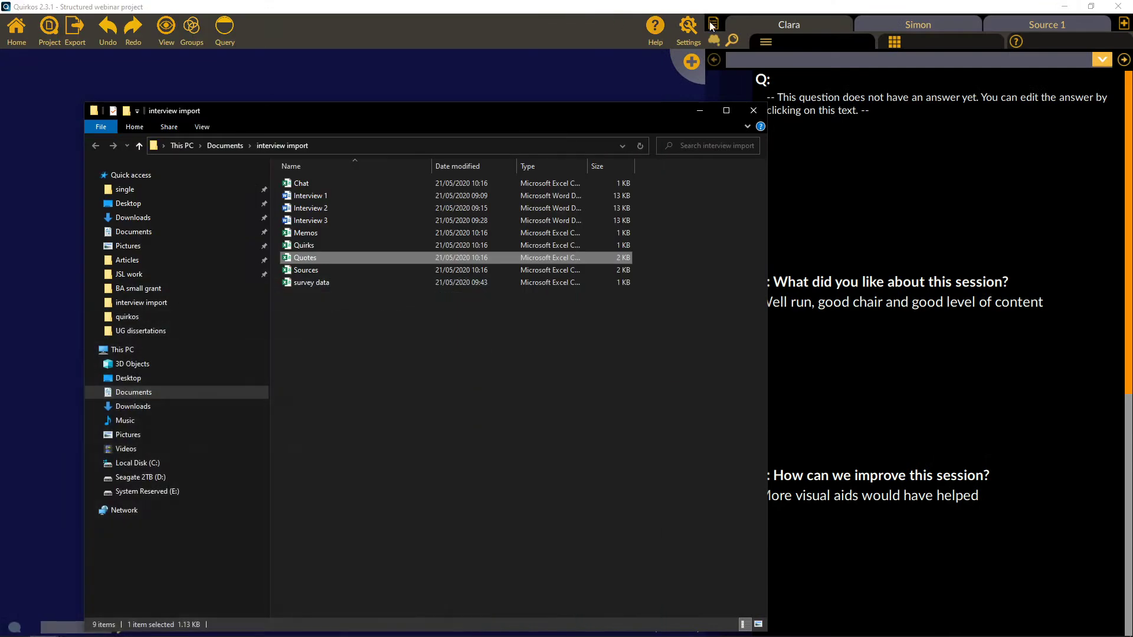
left_click(885, 260)
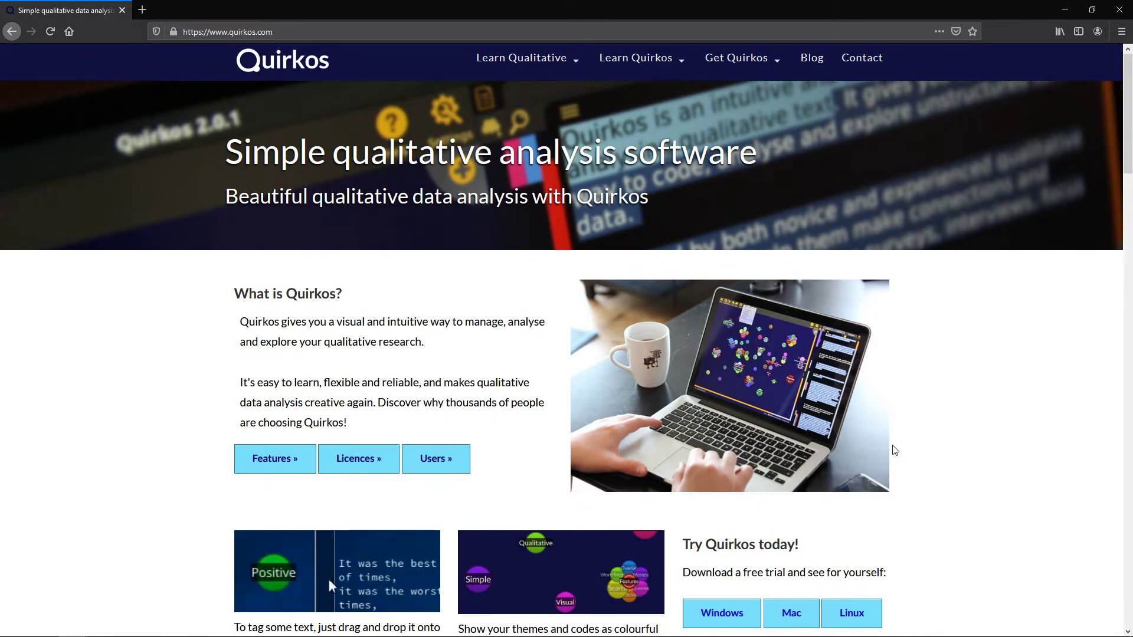
Scroll down through the quirkos.com home page sections and back up toward the top.
scroll(875, 425, "down", 5)
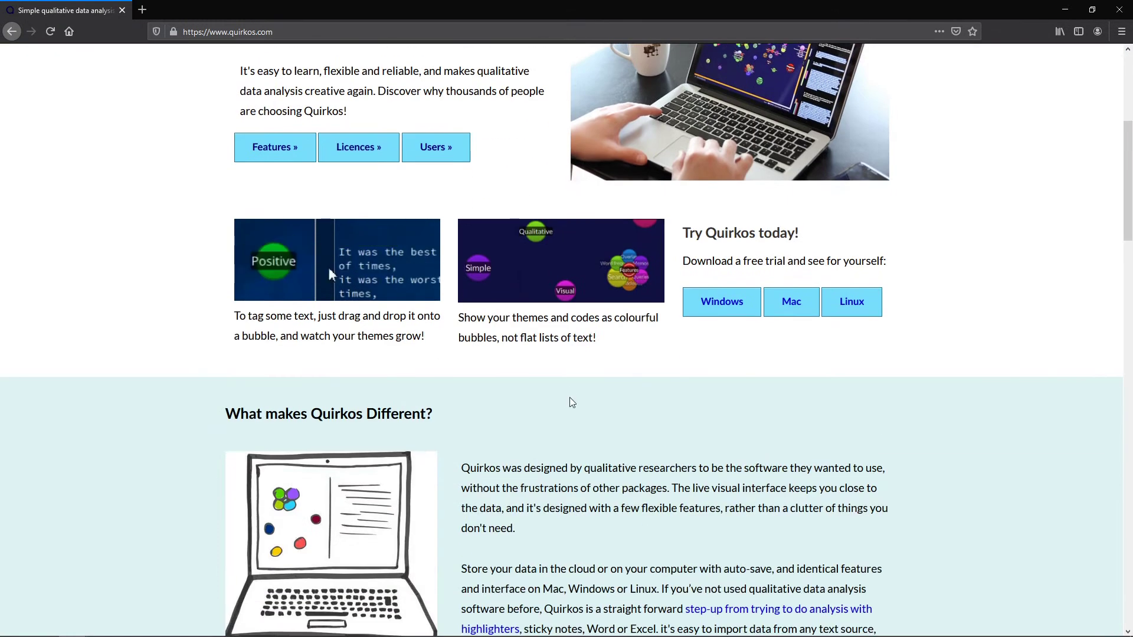
scroll(713, 447, "down", 8)
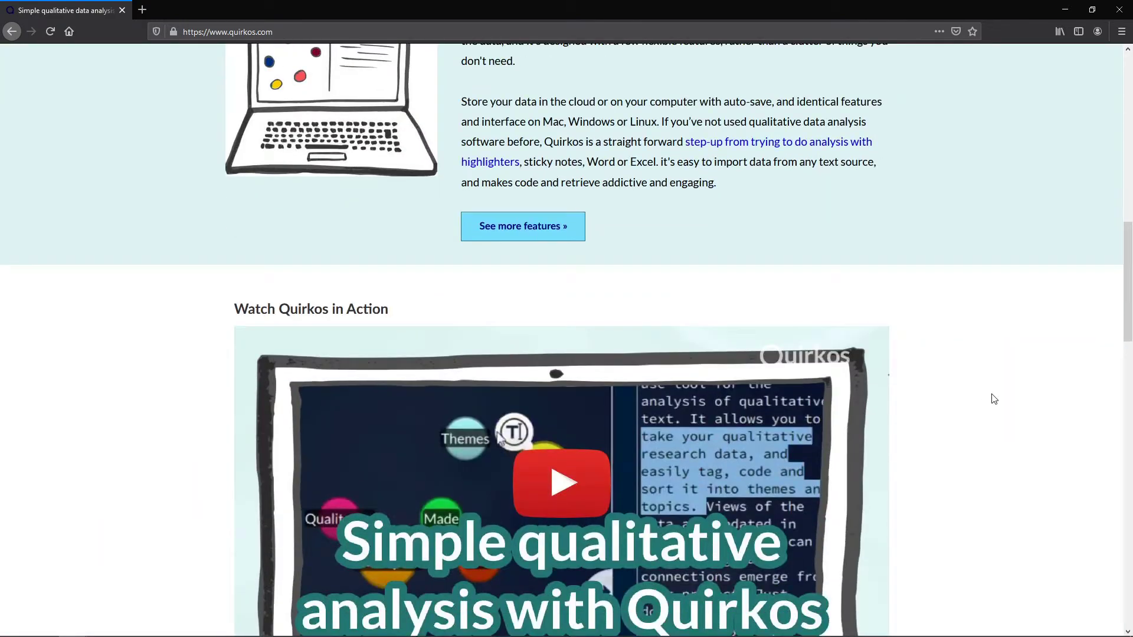
scroll(994, 399, "down", 16)
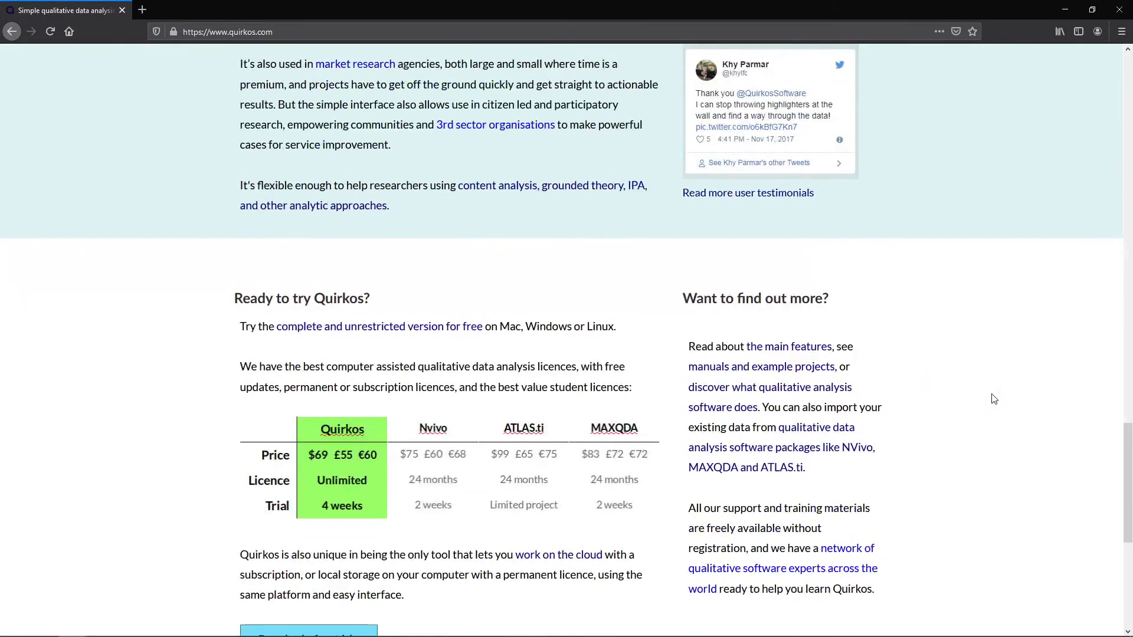
scroll(994, 399, "down", 3)
scroll(993, 399, "up", 20)
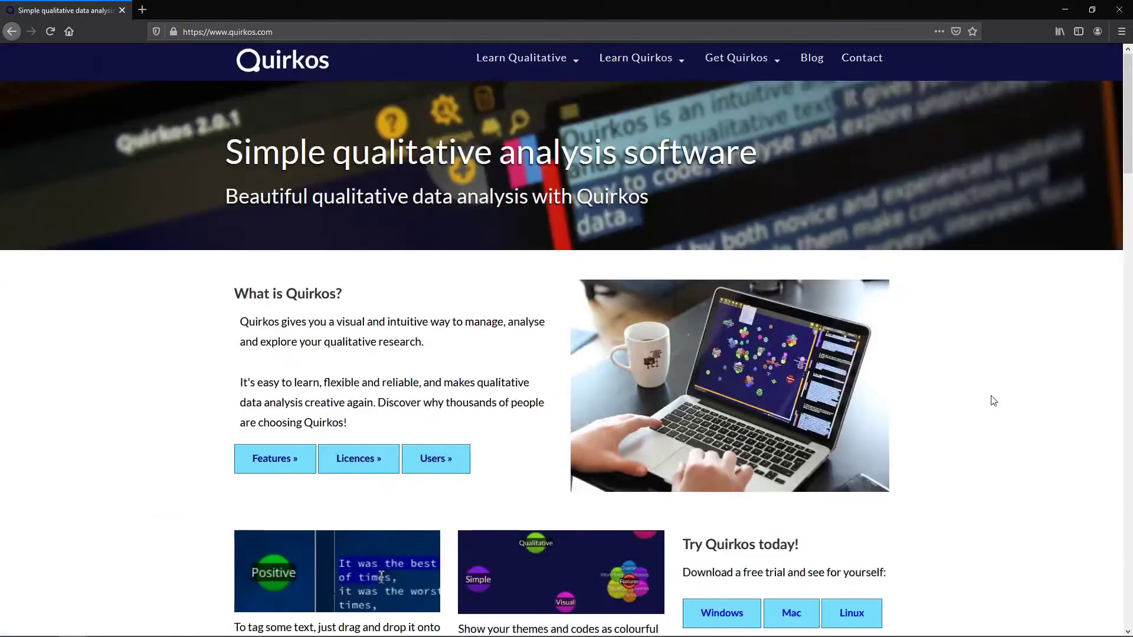
mouse_move(103, 629)
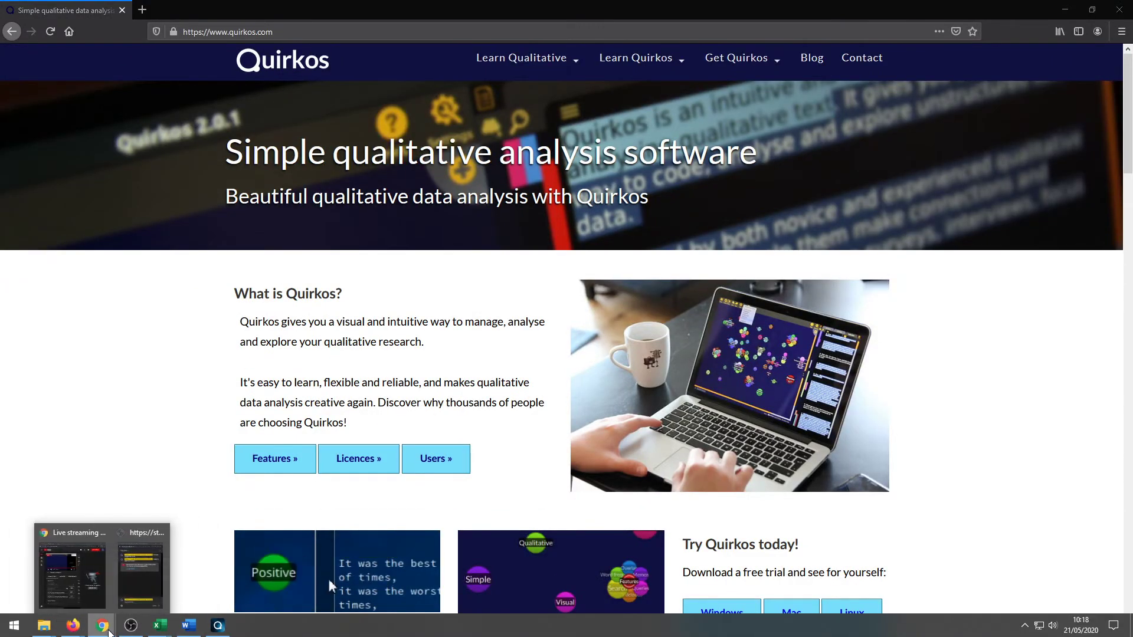
left_click(139, 578)
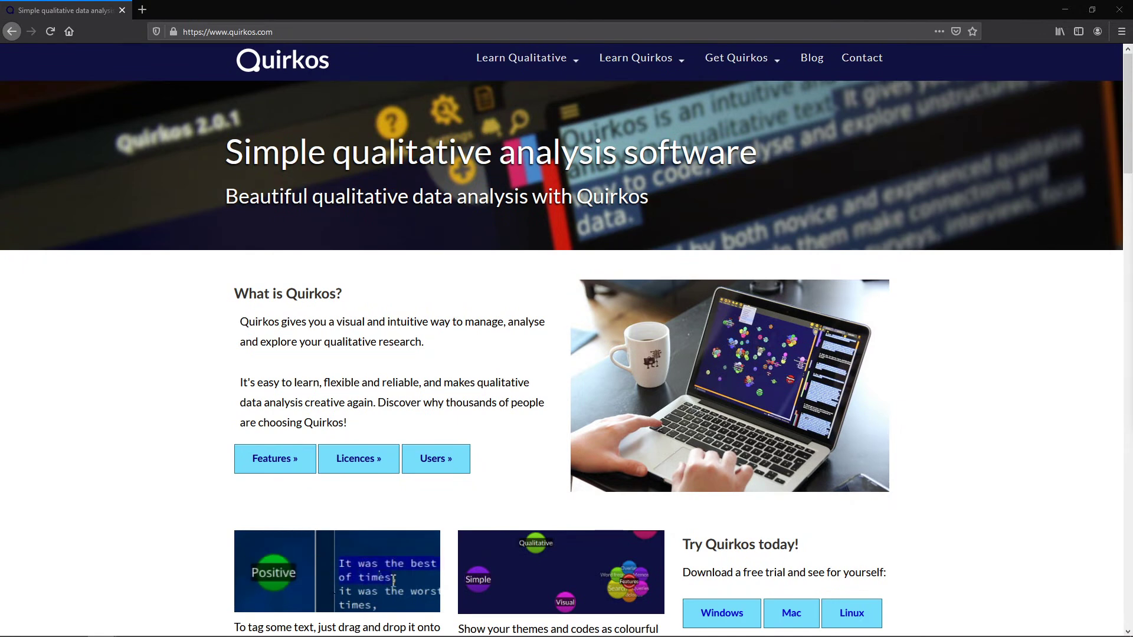
mouse_move(103, 616)
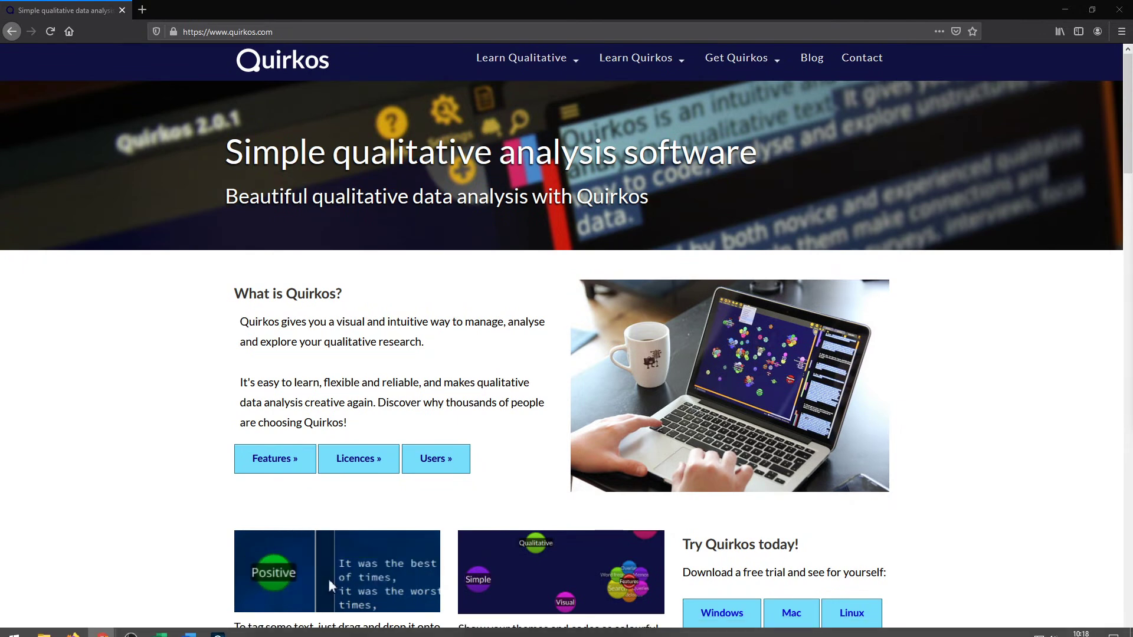
mouse_move(99, 588)
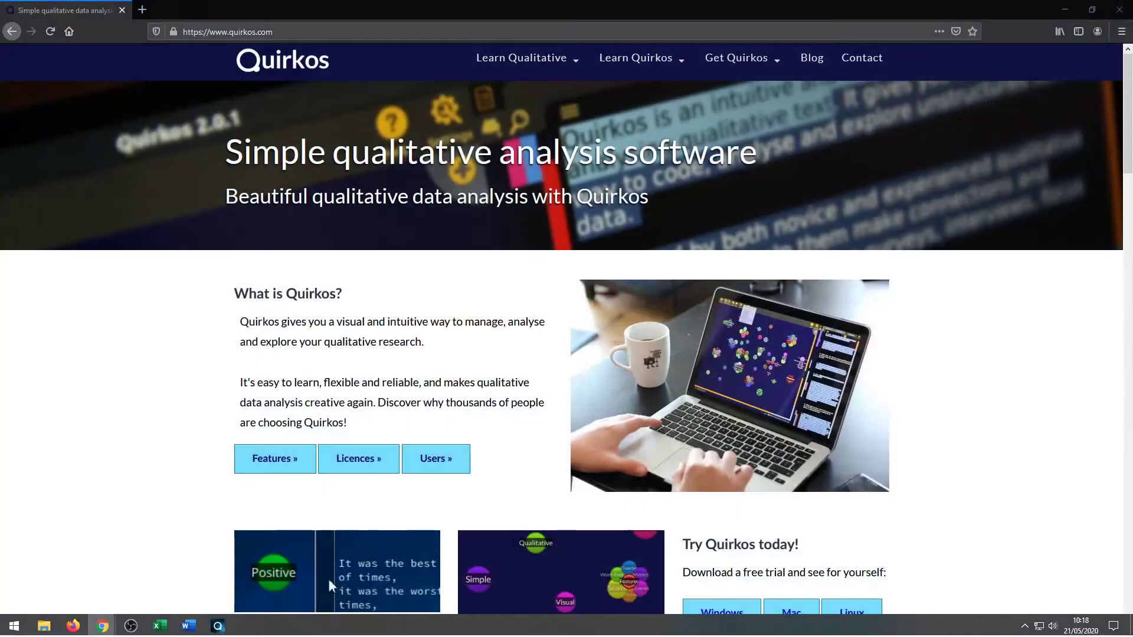